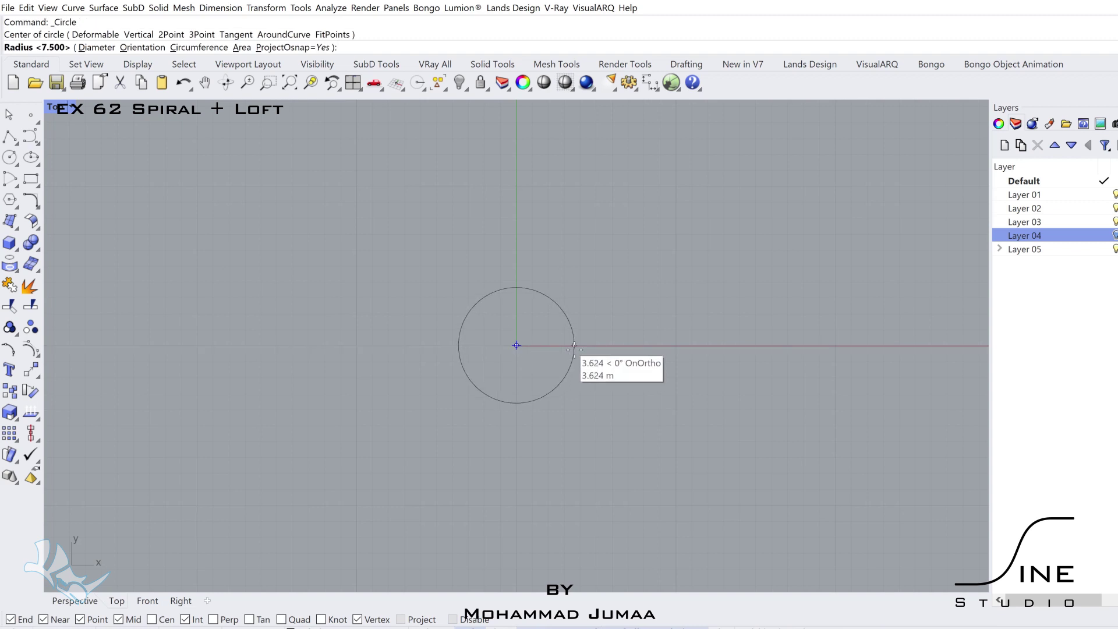
Draw a circle with a 7.5 m radius centred on the origin
type("7.5")
key("Return")
left_click_drag(575, 383, 570, 387)
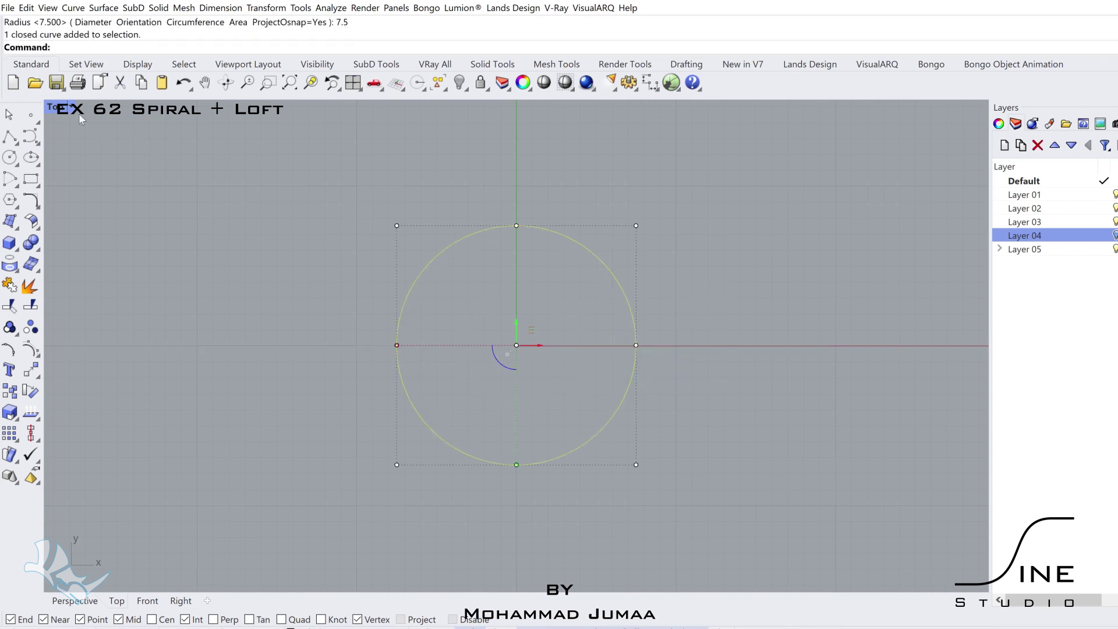
In the perspective view, extrude the circle 50 m upward as a solid cylinder
double_click(67, 107)
double_click(557, 109)
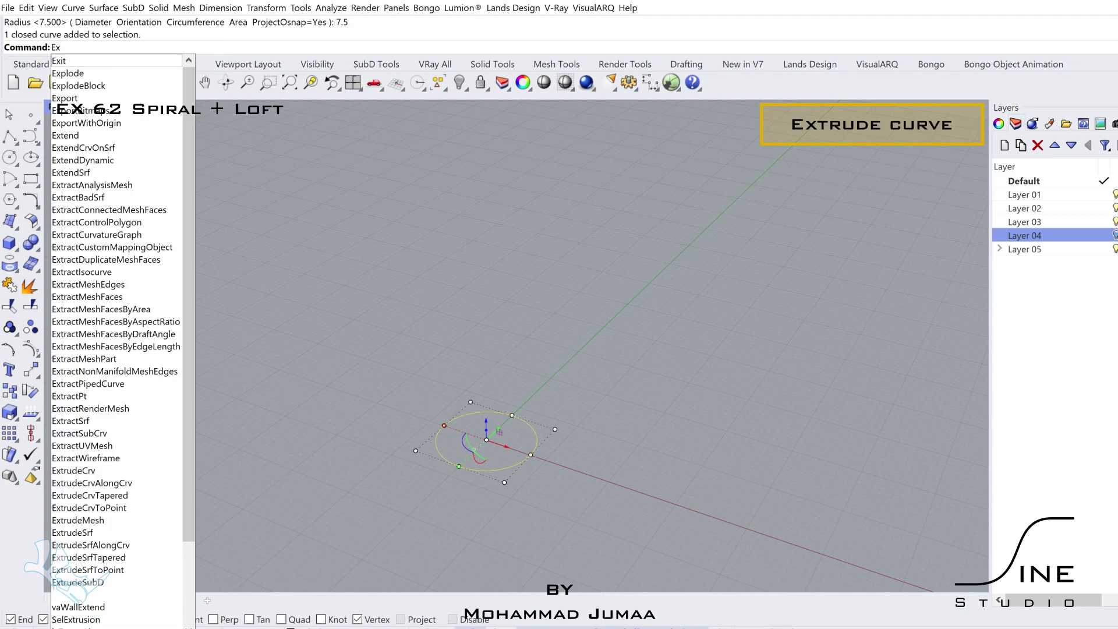
type("trudeCrv")
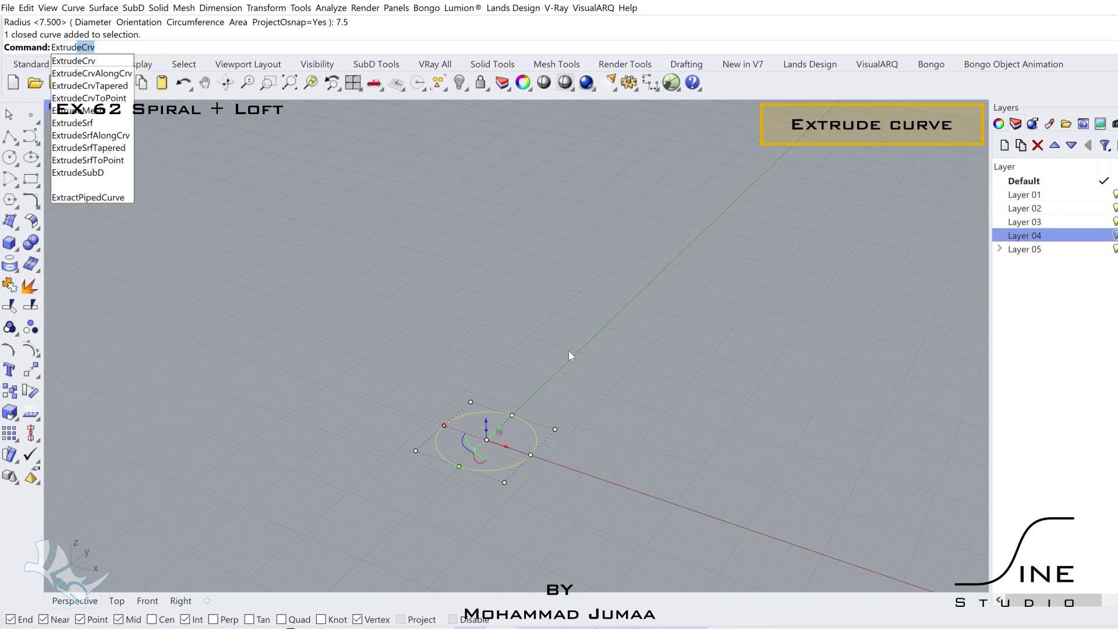
key("Return")
type("50")
key("Return")
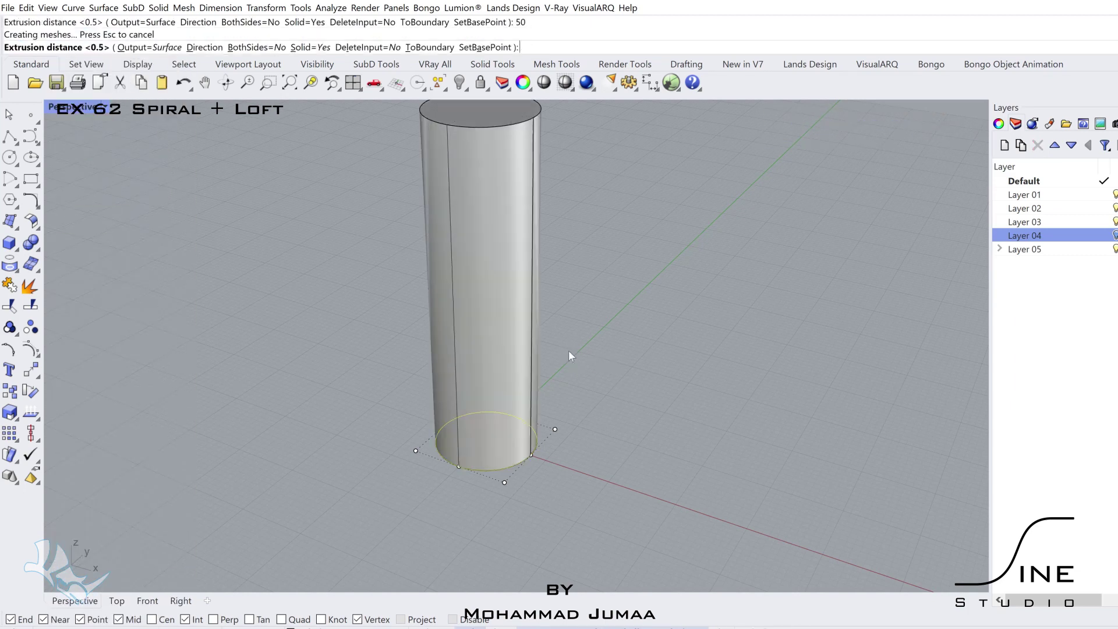
Copy the base circle and its centre point 50 m upward to the top of the cylinder
right_click_drag(532, 366, 522, 368, "shift")
right_click_drag(499, 483, 471, 423, "shift")
left_click_drag(289, 337, 598, 509)
right_click_drag(445, 403, 458, 448, "shift")
left_click(458, 464)
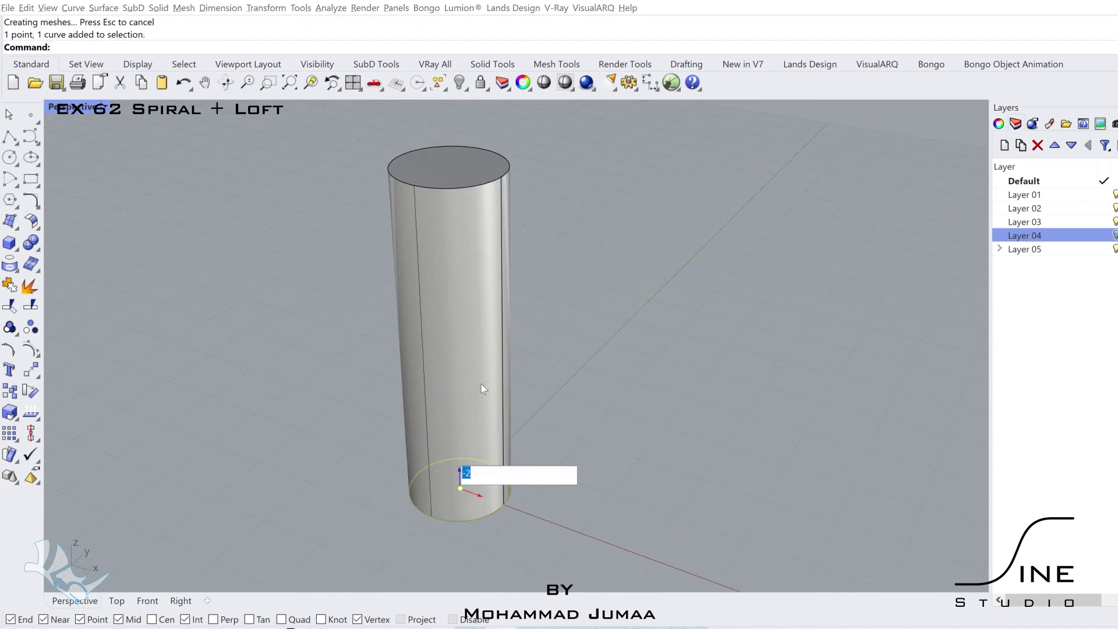
type("50")
key("Return")
right_click_drag(451, 224, 454, 281, "shift")
left_click(565, 262)
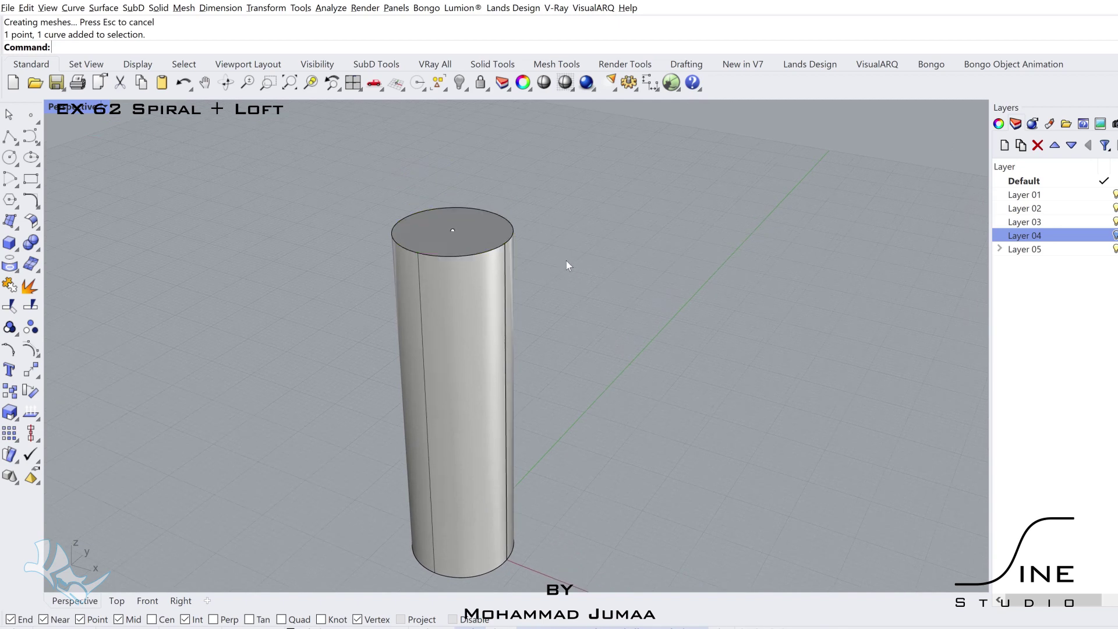
In wireframe display, draw a 1.5-turn Spiral from the top to the base centre point, radius 7.5 m at the top and about 16.5 m at the base
right_click_drag(506, 246, 495, 204, "shift")
scroll(489, 249, "down", 2)
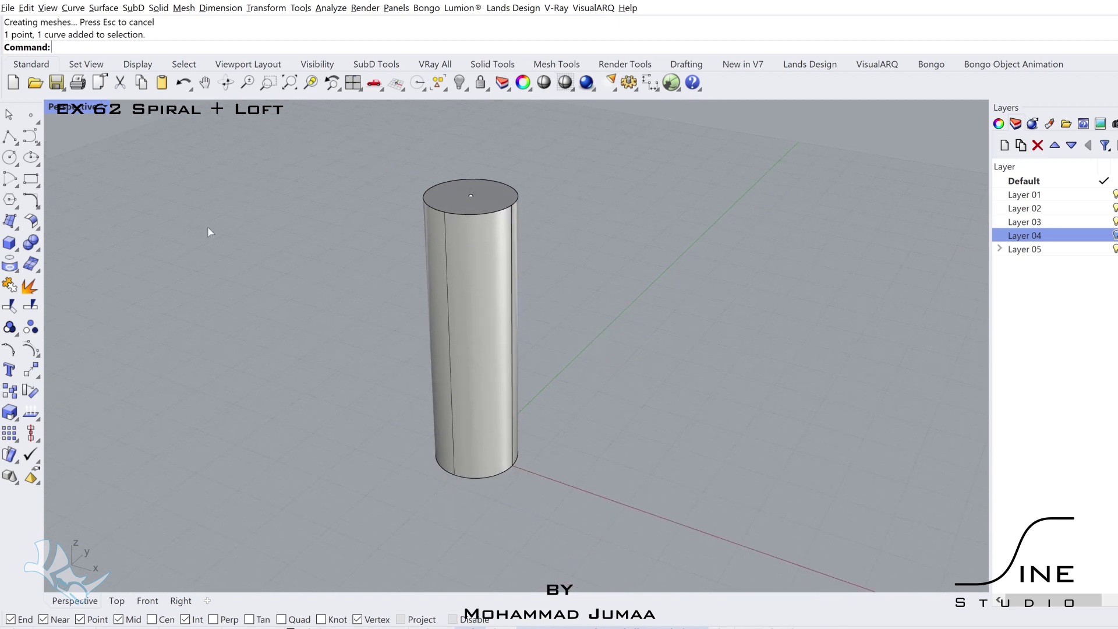
key("ctrl+alt+w")
left_click(39, 147)
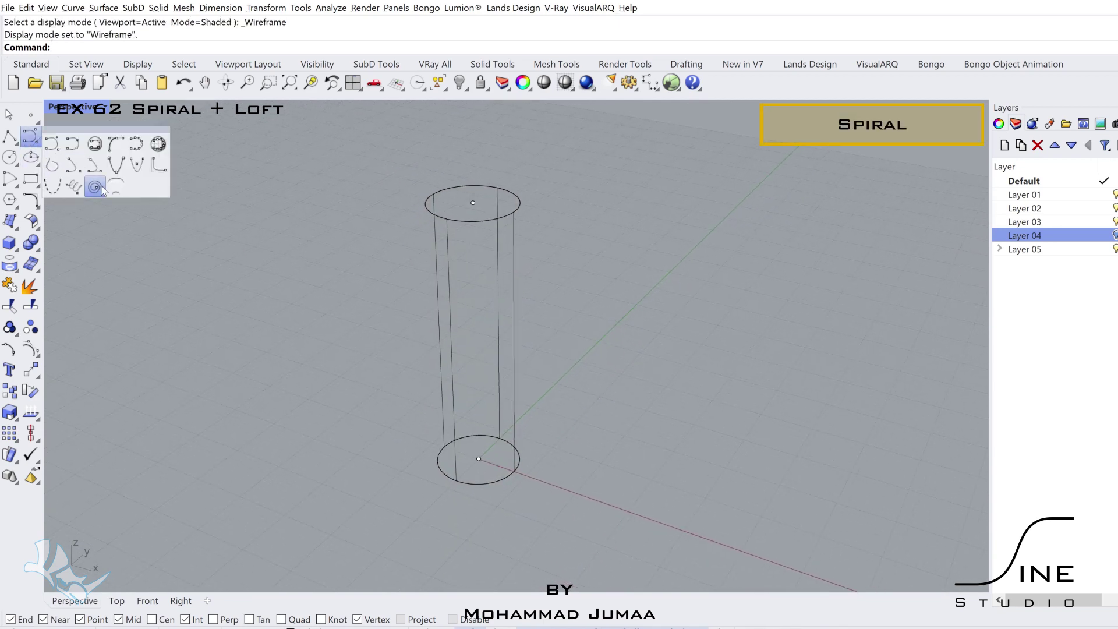
left_click(98, 185)
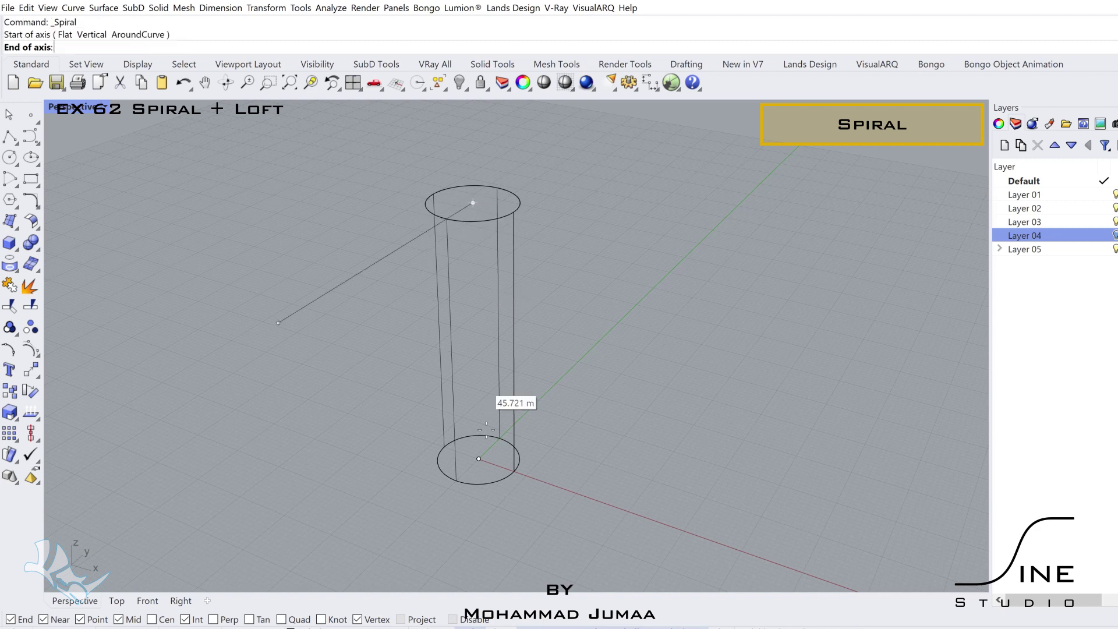
left_click(479, 458)
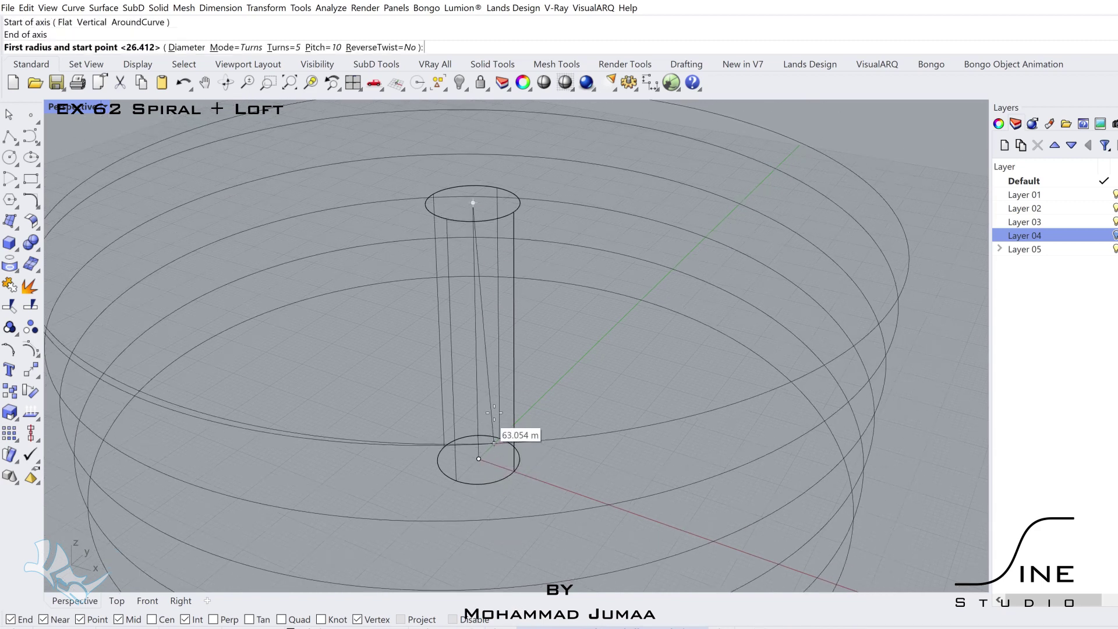
left_click(284, 47)
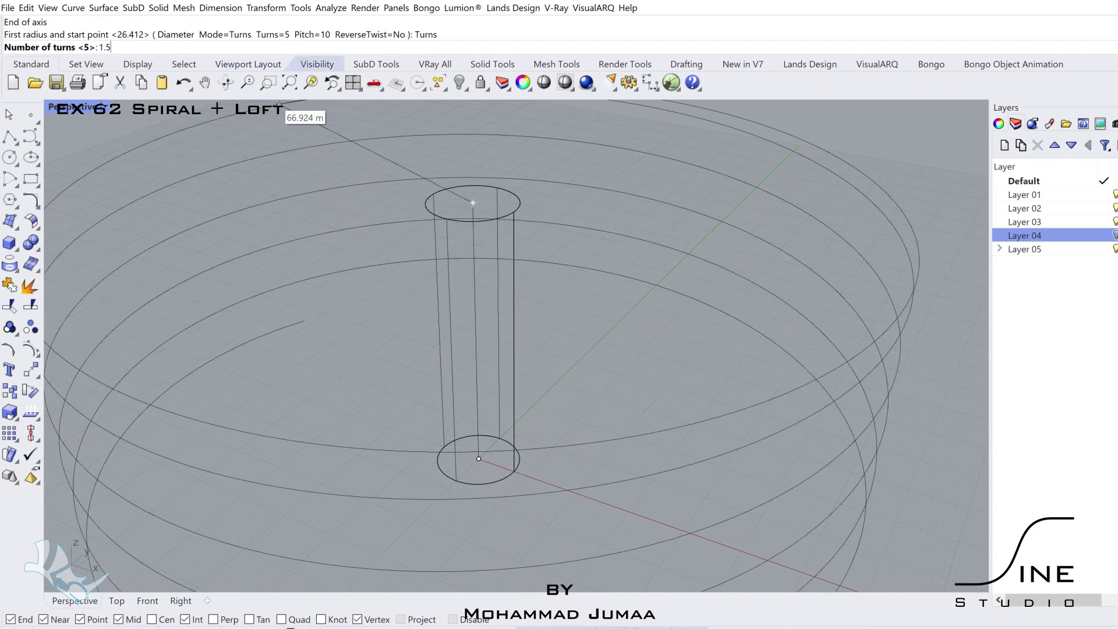
type("1.5")
key("Return")
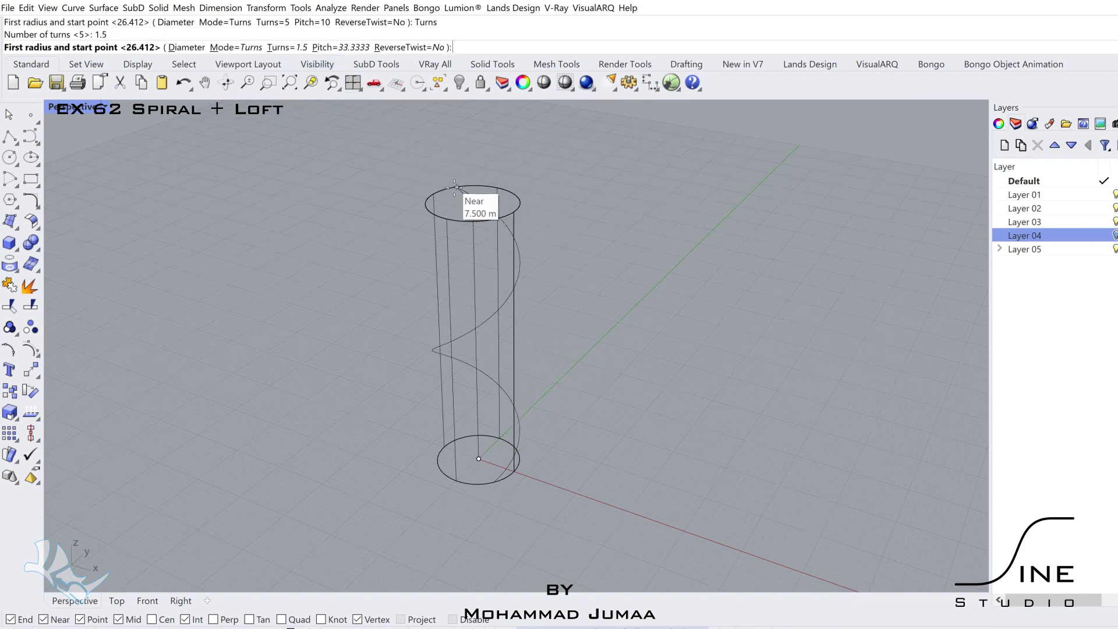
left_click(454, 187)
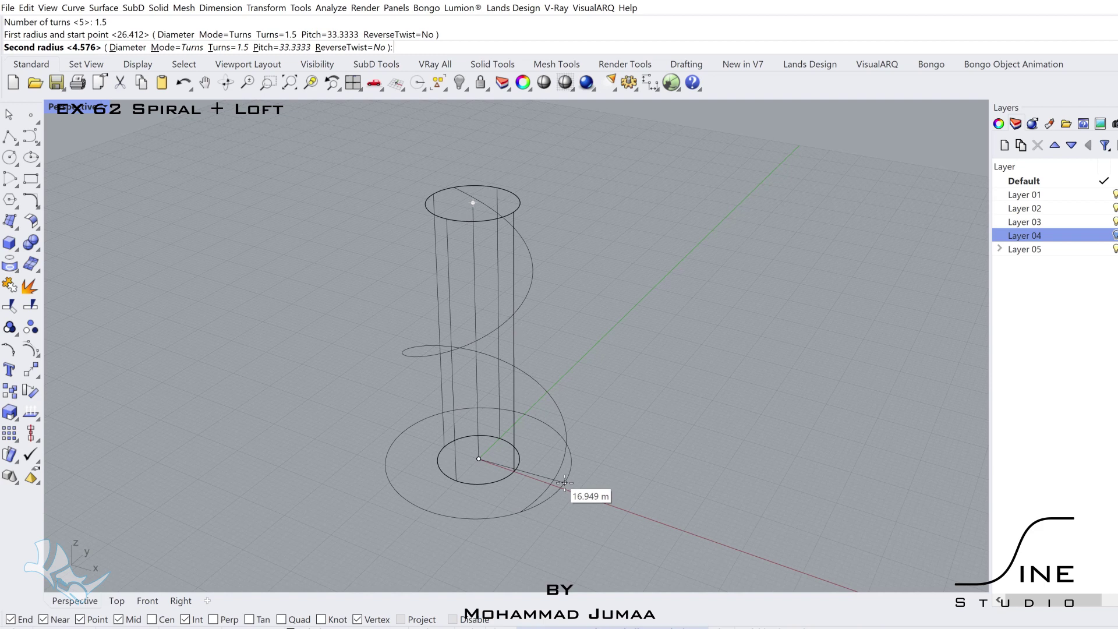
left_click(546, 498)
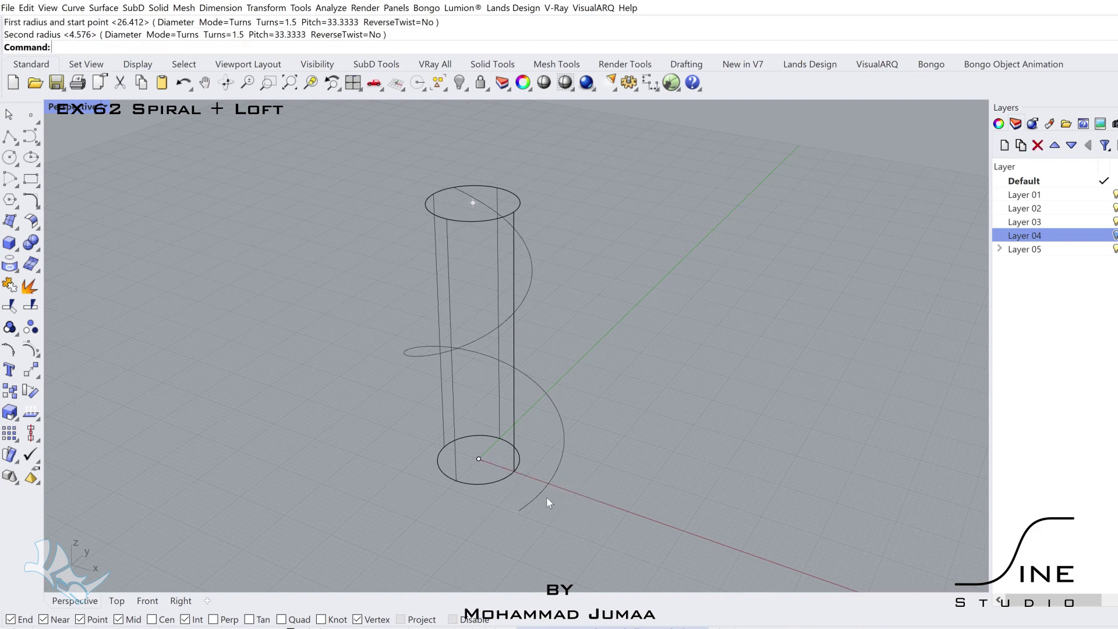
mouse_move(546, 460)
right_mouse_down("shift")
mouse_move(526, 476)
mouse_move(563, 463)
right_mouse_up("shift")
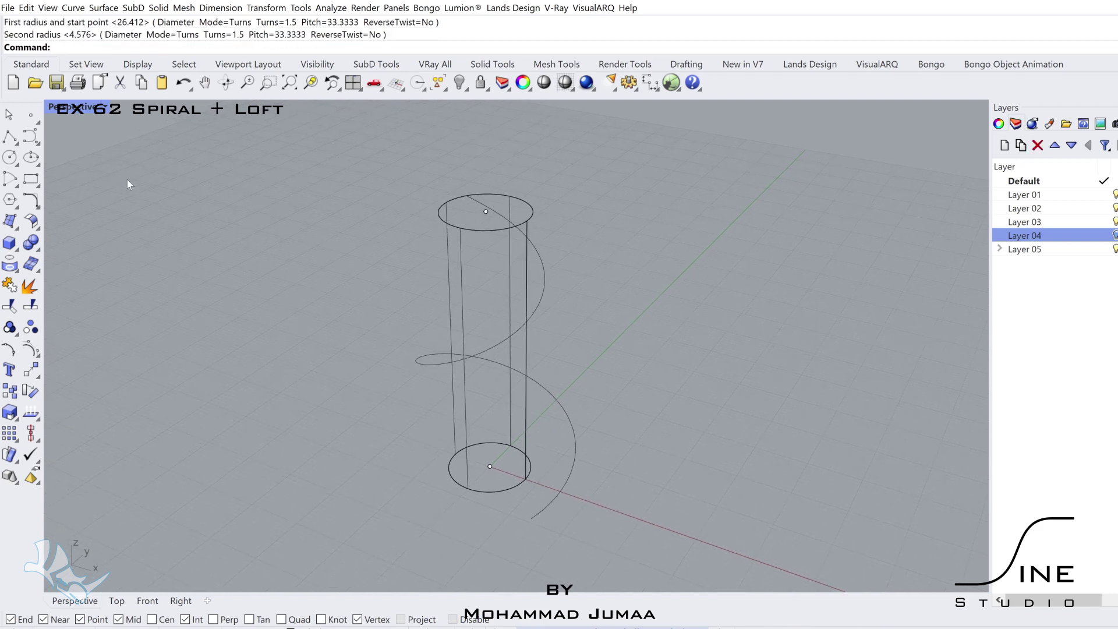
left_click(36, 145)
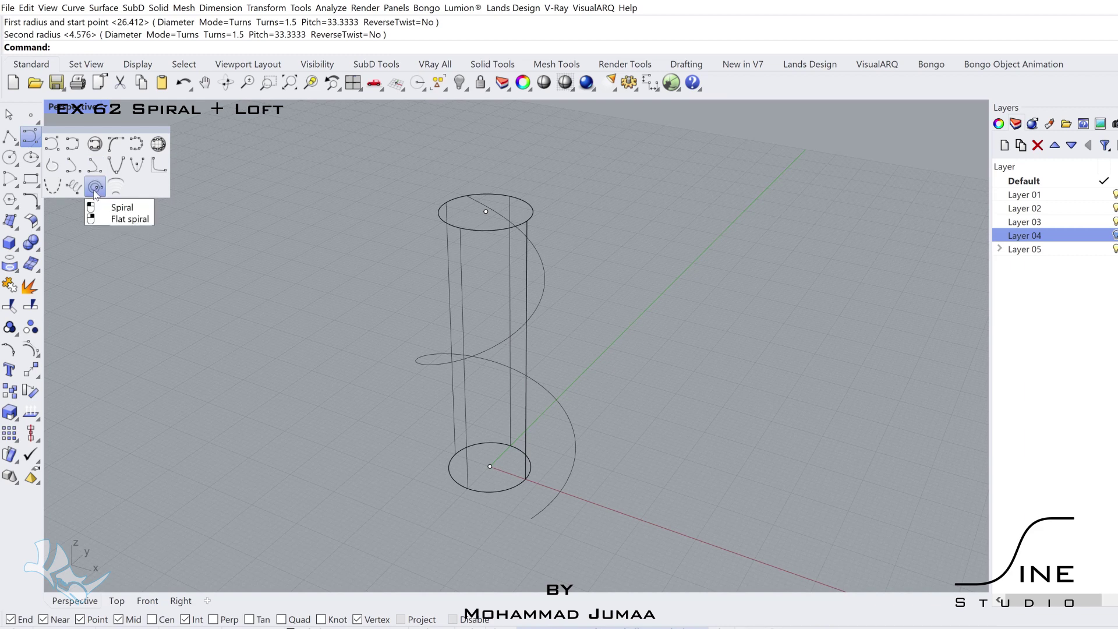
right_click_drag(429, 374, 463, 377)
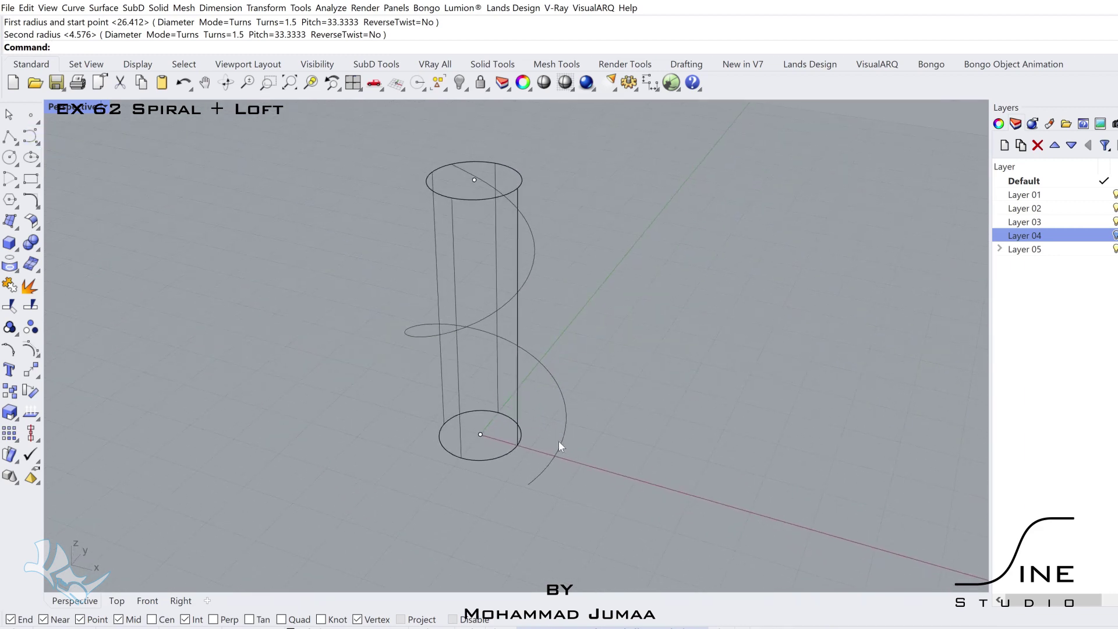
right_click_drag(526, 440, 475, 438)
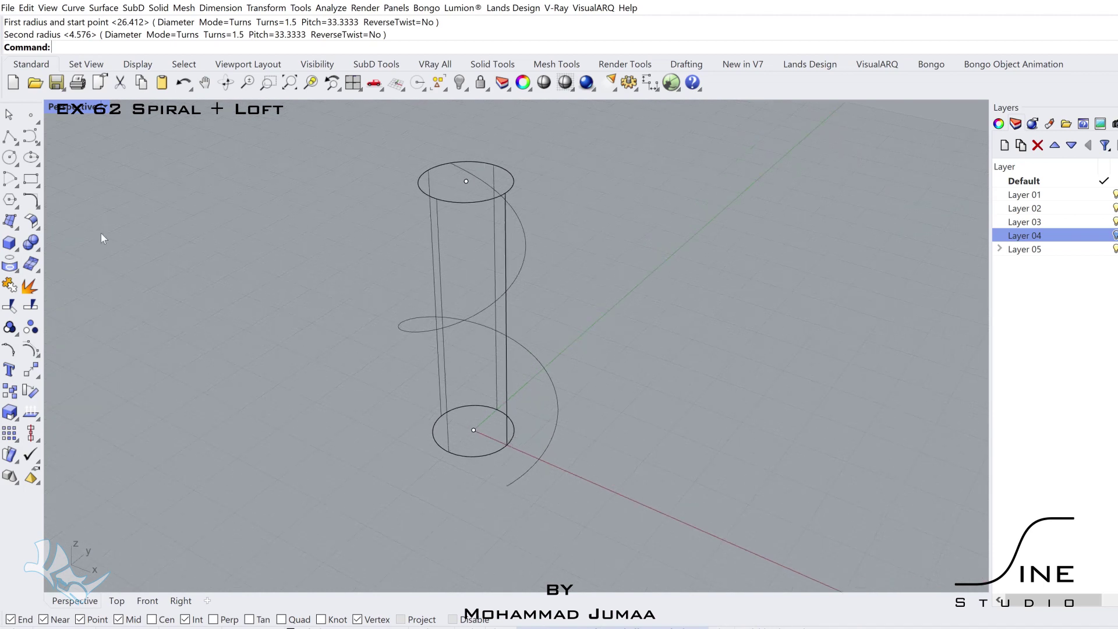
Draw a second Spiral down the same axis with 3 turns and ReverseTwist=Yes, starting on the top circle and ending wider than the base circle
left_click(39, 141)
left_click(94, 187)
left_click(466, 181)
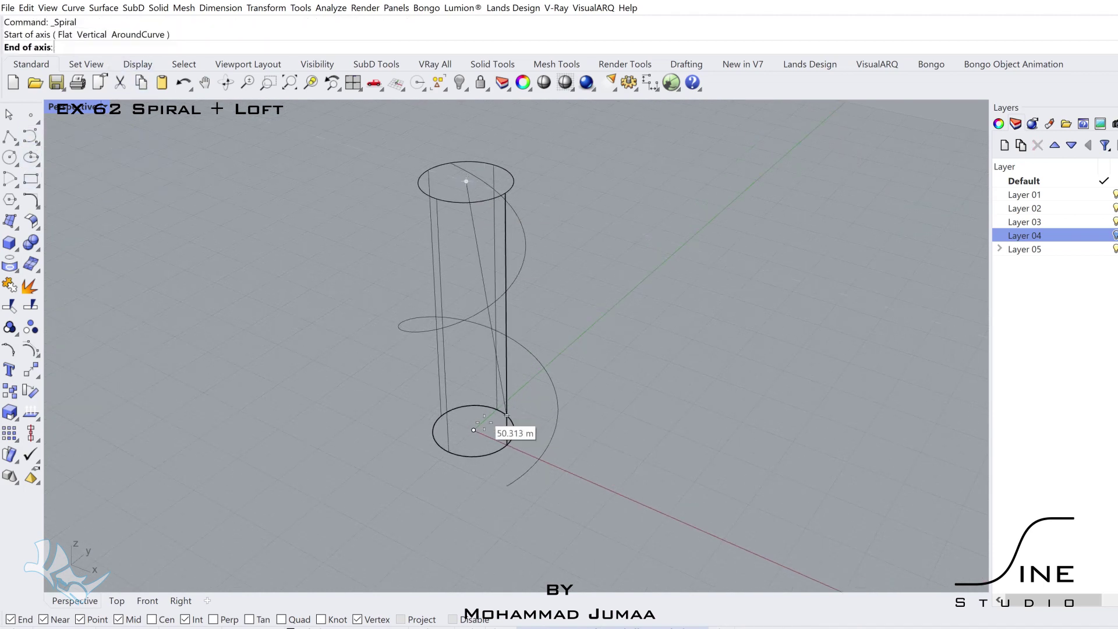
left_click(475, 431)
left_click(271, 35)
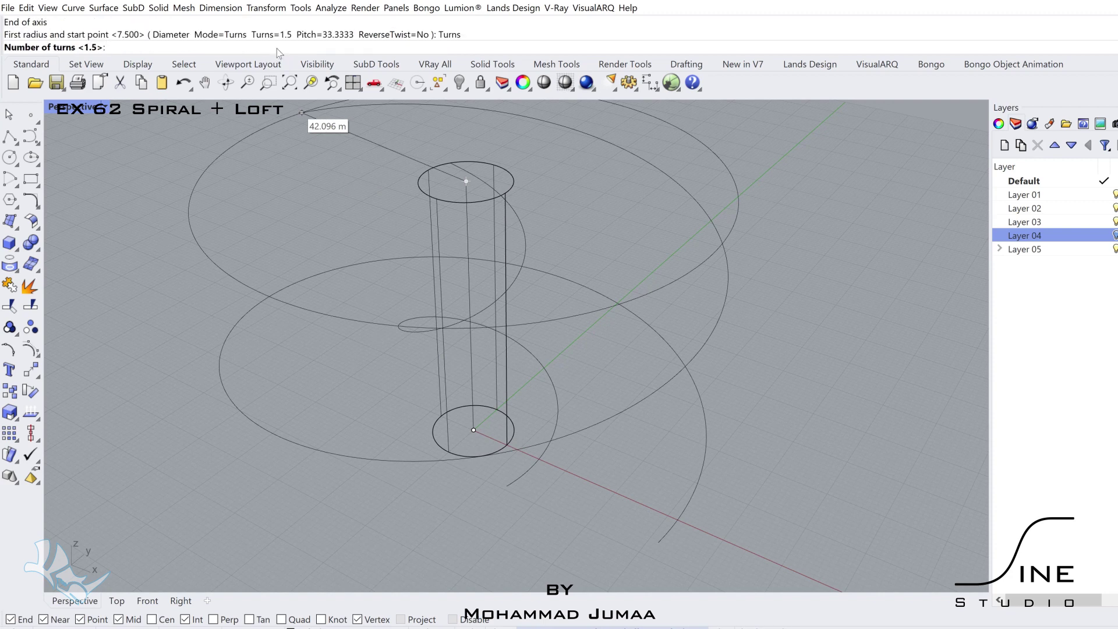
type("3")
key("Return")
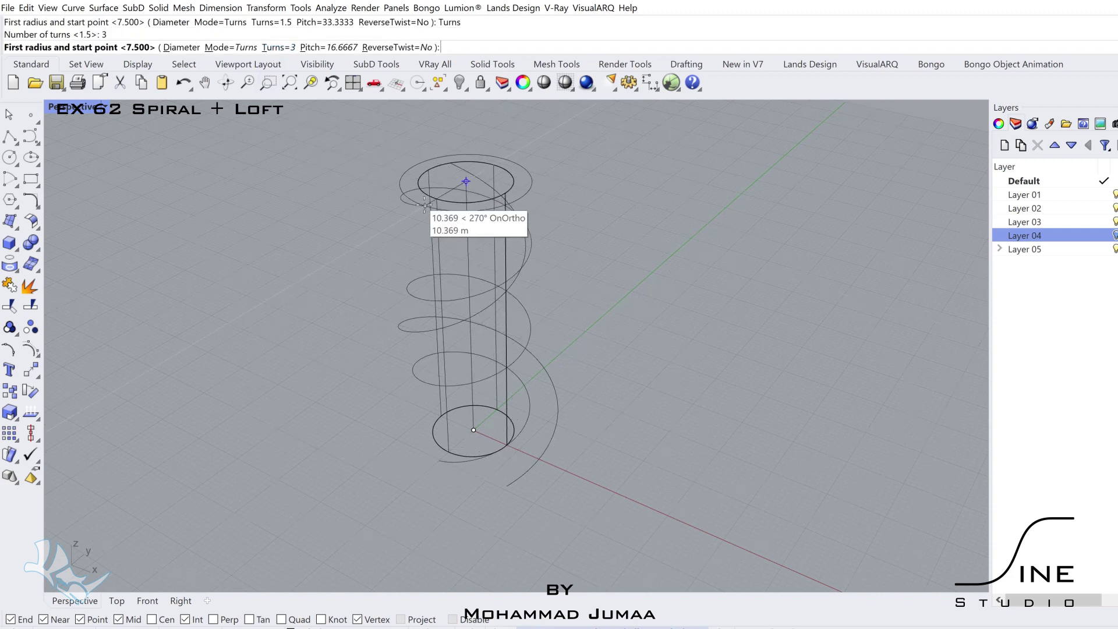
left_click(398, 47)
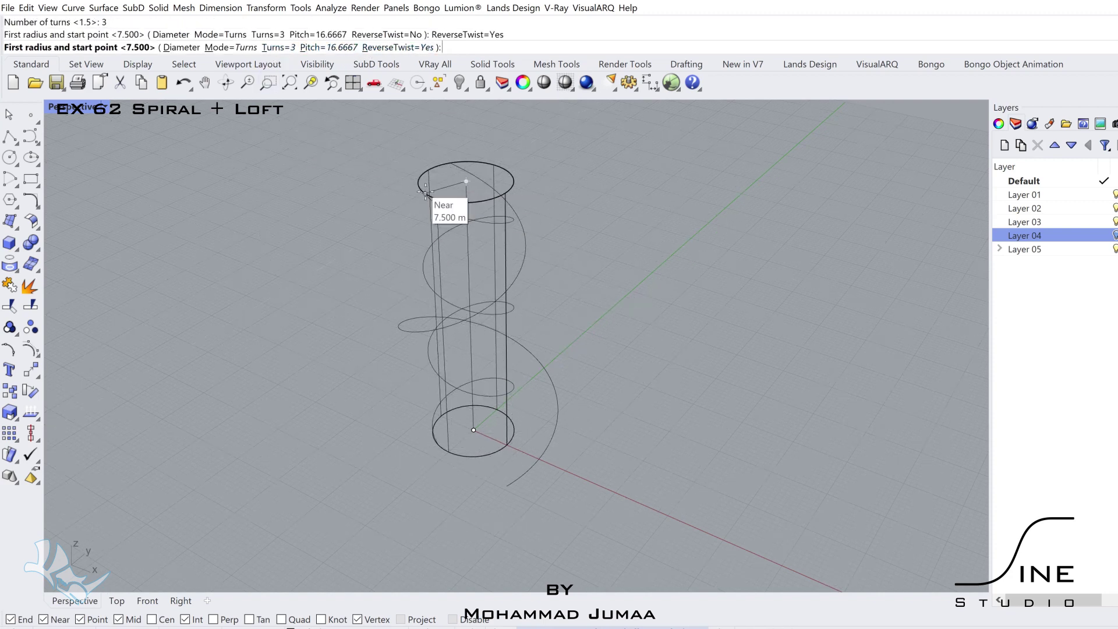
left_click(427, 170)
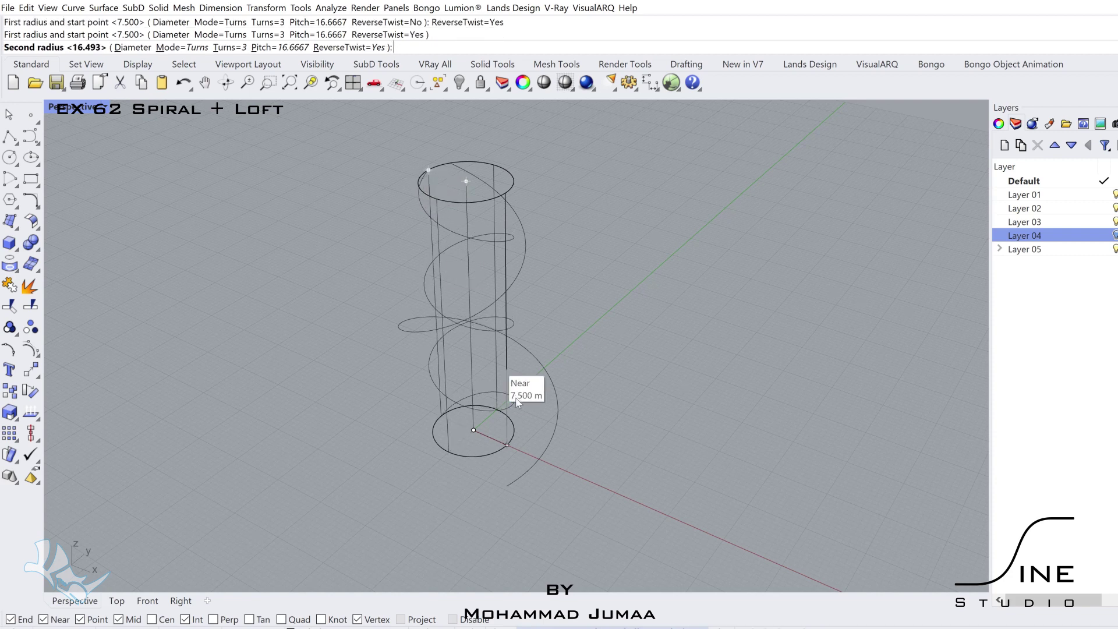
left_click(534, 440)
Apply CageEdit to the 1.5-turn spiral using a World bounding box with 4 points in each direction and the Global region
right_click_drag(556, 396, 509, 398)
left_click(602, 387)
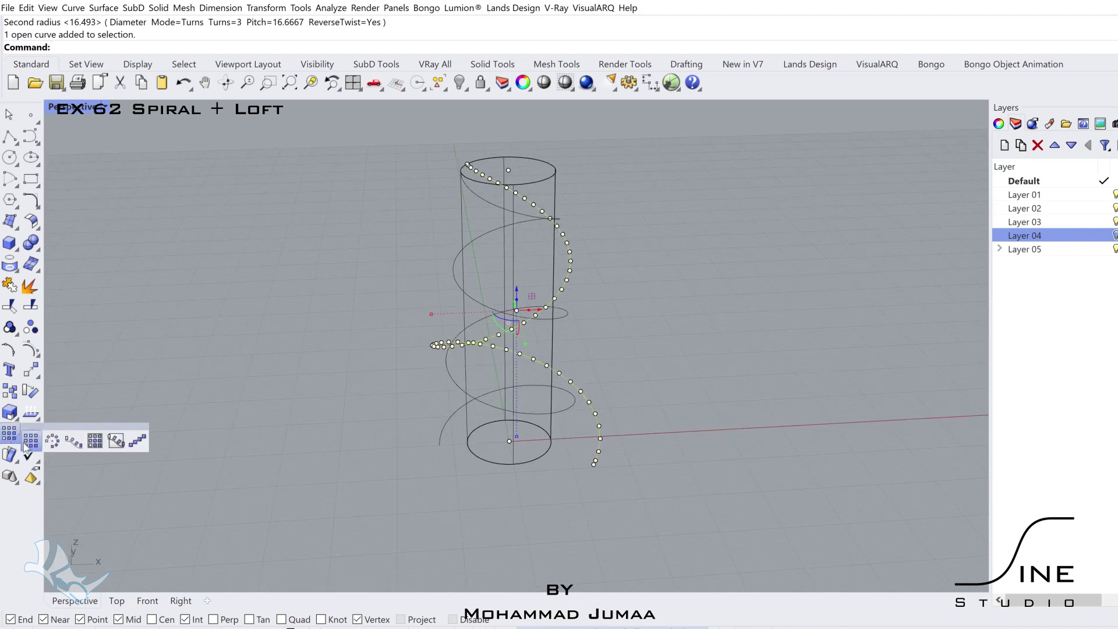
left_click(18, 463)
left_click(101, 484)
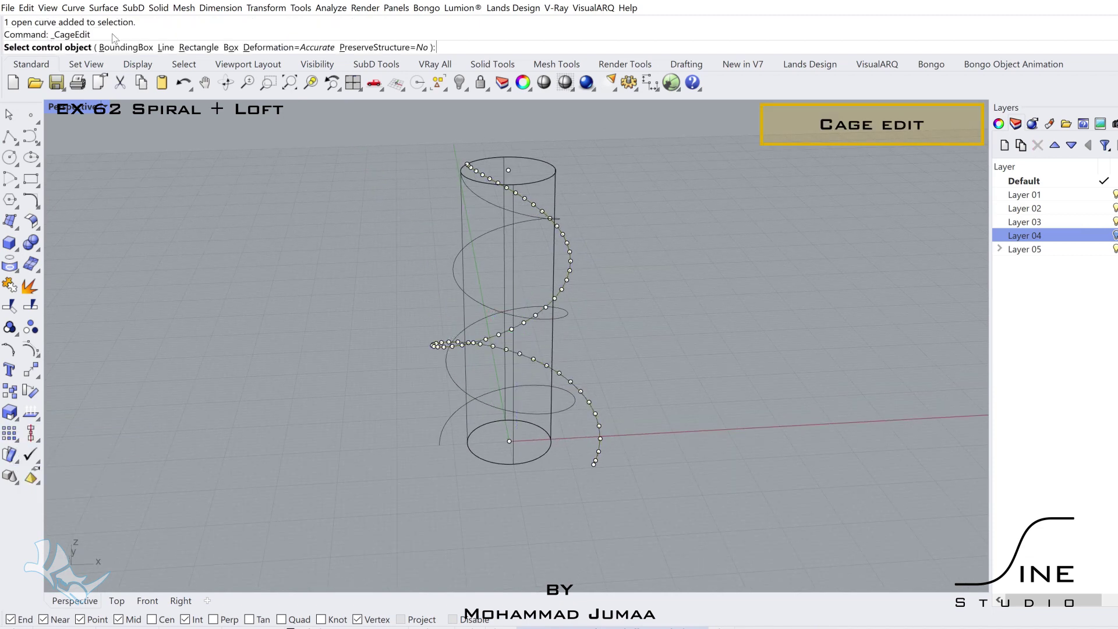
left_click(137, 48)
right_click(309, 359)
right_click(348, 385)
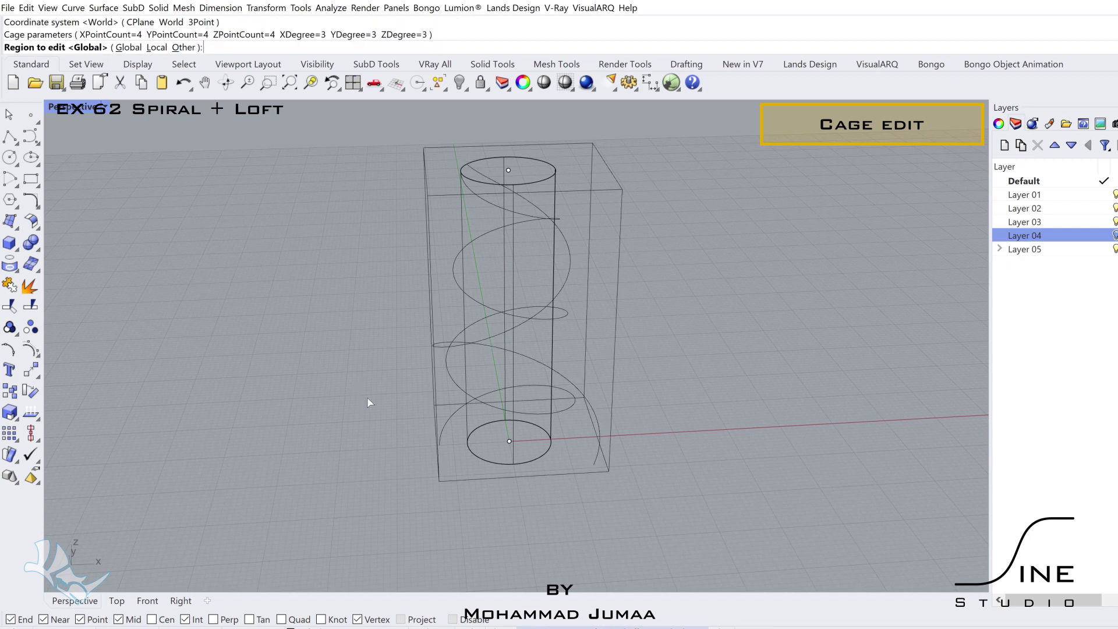
right_click(369, 401)
Pull the lower cage points on the negative X side outward to flare the spiral there
right_click_drag(369, 401, 376, 315)
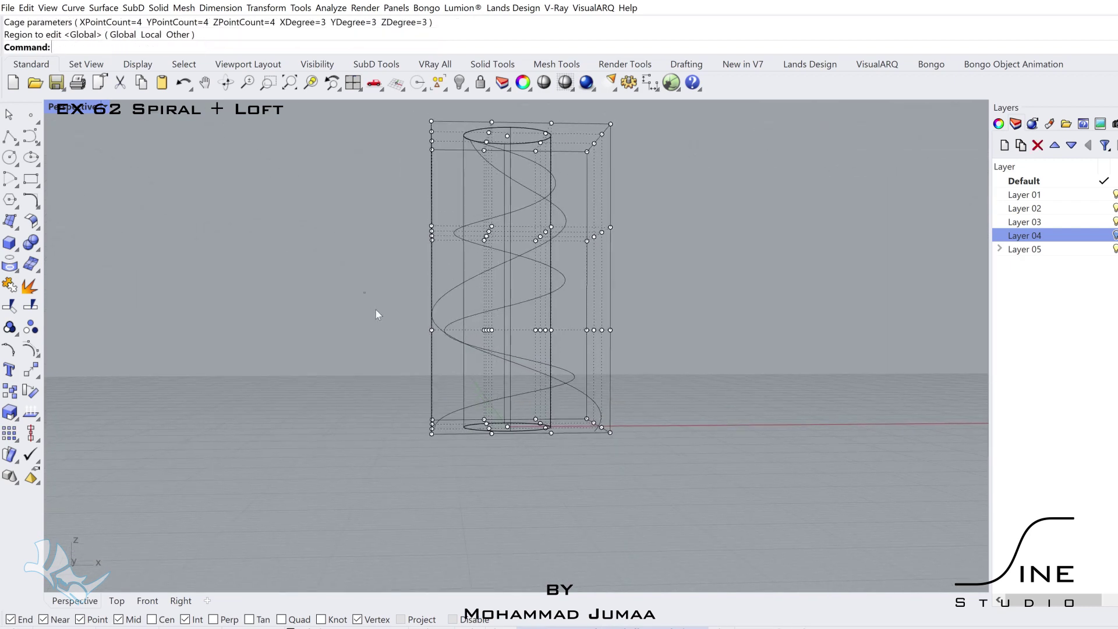
left_click_drag(511, 459, 512, 461)
right_click_drag(446, 356, 506, 423)
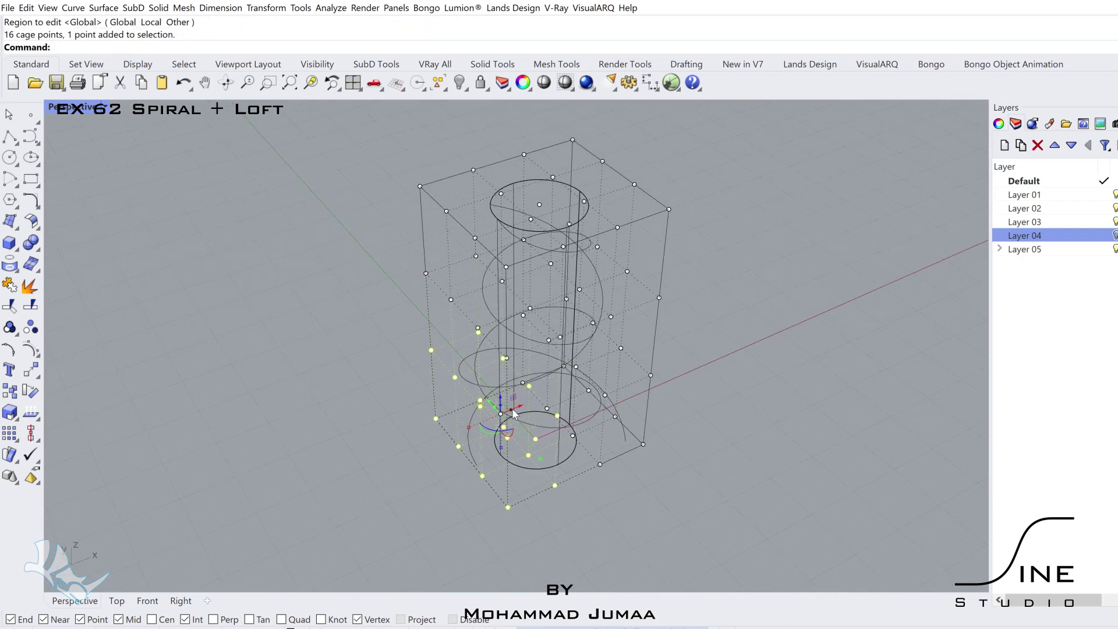
left_click_drag(520, 413, 528, 476)
Move the lower cage points on the positive X side slightly outward
right_click_drag(529, 476, 465, 335)
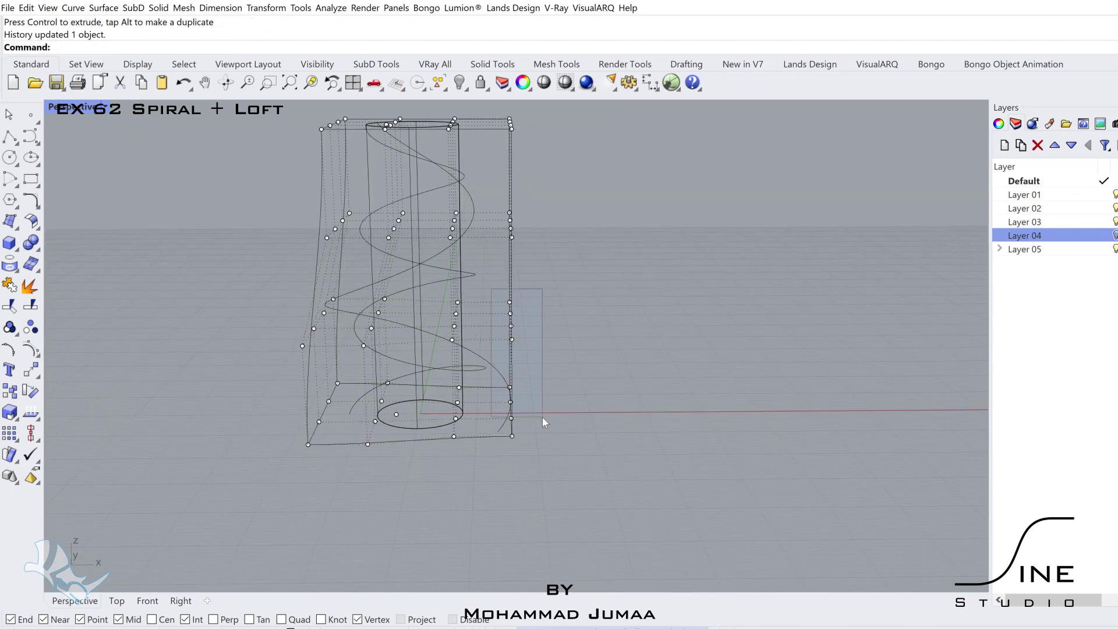
left_click_drag(542, 417, 542, 416)
left_click_drag(537, 366, 561, 368)
In the Top view, shift the lower cage points at the positive X, positive Y corner outward
right_click_drag(561, 368, 560, 459)
double_click(75, 108)
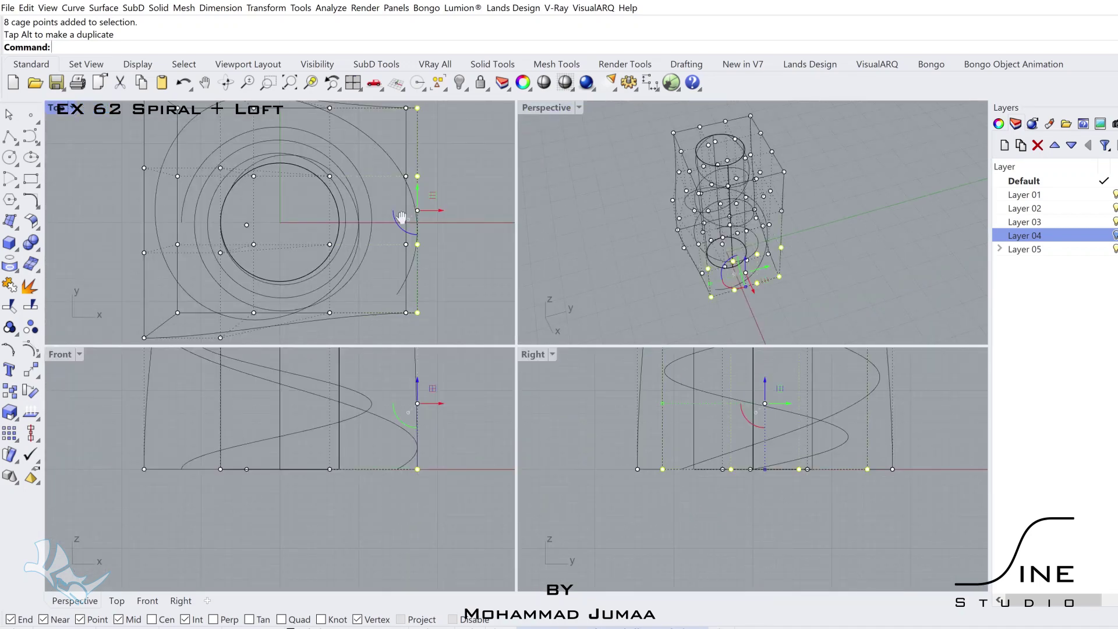
right_click_drag(402, 217, 425, 290)
left_click_drag(398, 171, 411, 143)
double_click(62, 107)
scroll(381, 204, "down", 6)
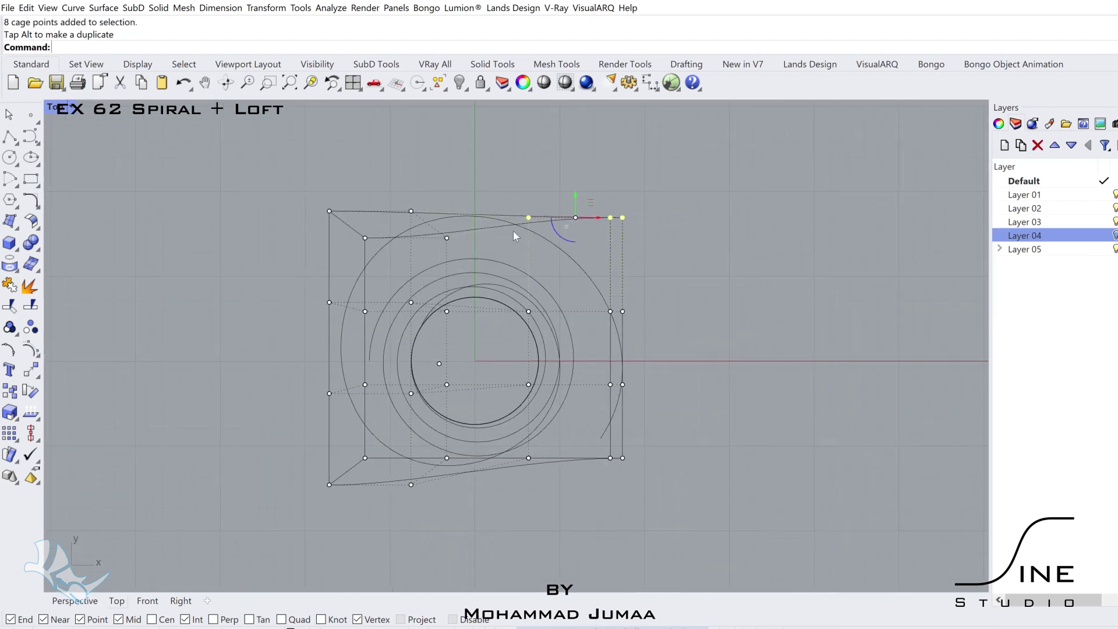
scroll(597, 199, "up", 4)
left_click_drag(572, 211, 582, 204)
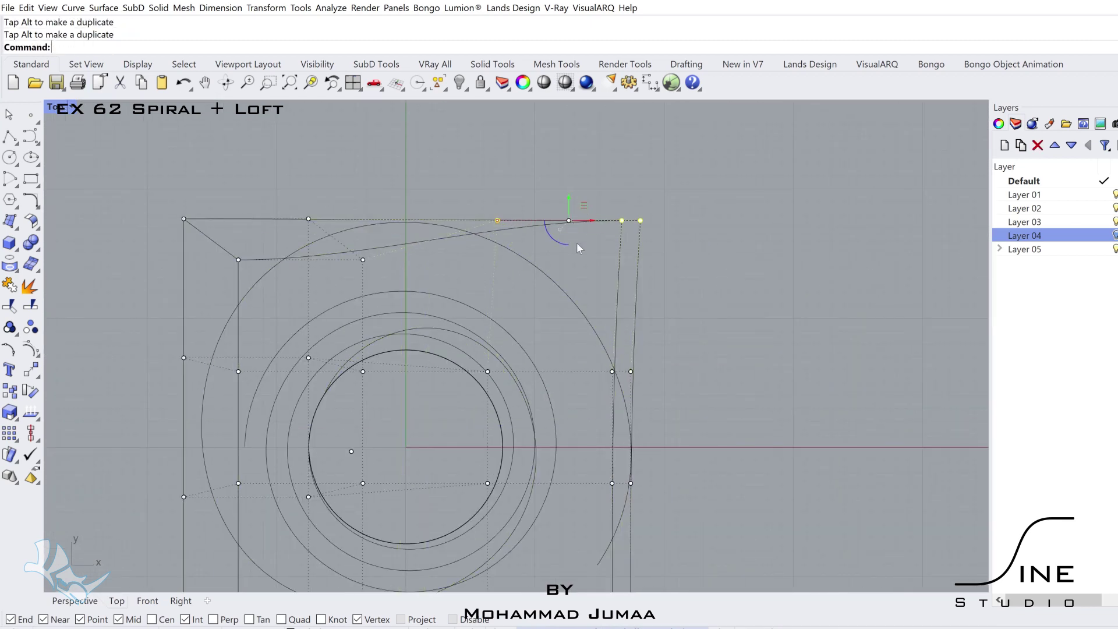
Shift the lower cage points at the negative X, positive Y corner slightly outward
scroll(585, 262, "down", 2)
right_click_drag(605, 309, 628, 217)
right_click_drag(471, 350, 459, 348)
right_click_drag(193, 234, 261, 293)
left_click_drag(251, 144, 427, 240)
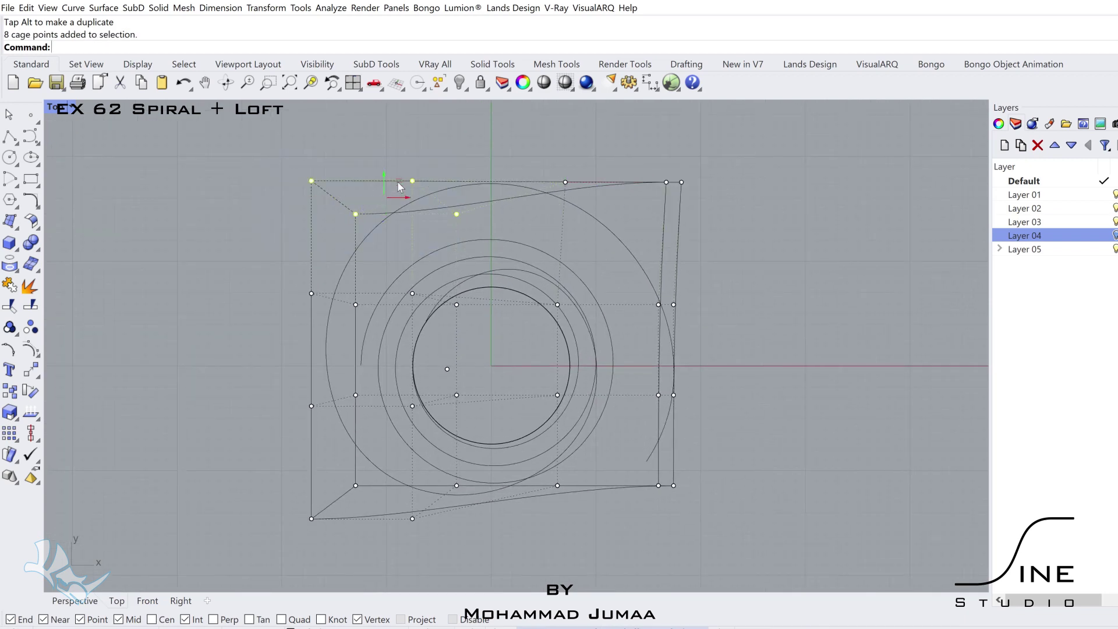
left_click_drag(400, 186, 401, 182)
Return to the perspective view in shaded display and select the reshaped 1.5-turn spiral
double_click(59, 108)
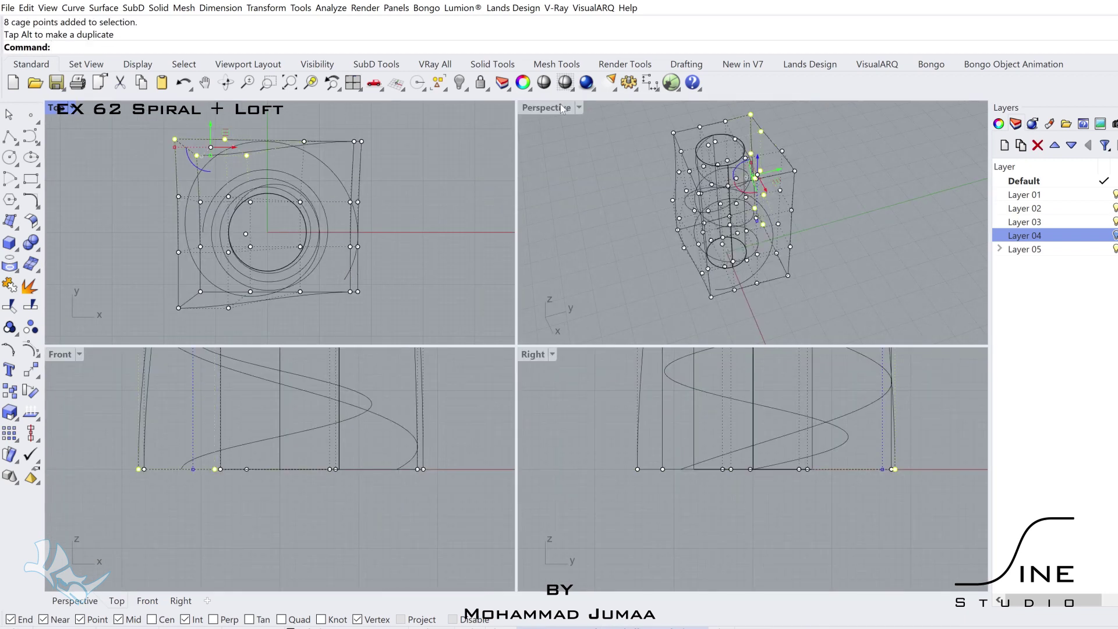
right_click_drag(600, 198, 626, 261)
double_click(542, 110)
mouse_move(542, 209)
right_mouse_down()
mouse_move(597, 188)
mouse_move(706, 184)
mouse_move(672, 165)
mouse_move(689, 182)
mouse_move(725, 188)
mouse_move(692, 196)
right_mouse_up()
left_click(600, 184)
key("ctrl+alt+s")
scroll(596, 253, "up", 5)
left_click(596, 252)
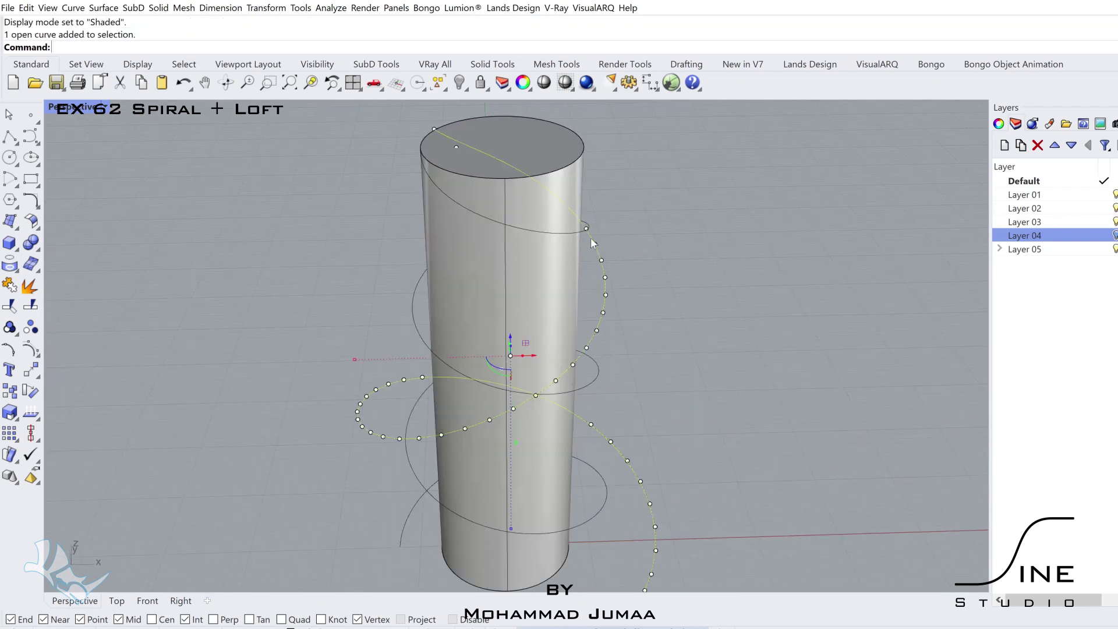
Add the inner spiral to the selection and isolate both spirals, hiding the cylinder
left_click(574, 236, "shift")
mouse_move(575, 236)
right_mouse_down()
mouse_move(540, 240)
mouse_move(496, 225)
mouse_move(473, 239)
mouse_move(542, 259)
right_mouse_up()
key("ctrl+alt+w")
key("ctrl+alt+s")
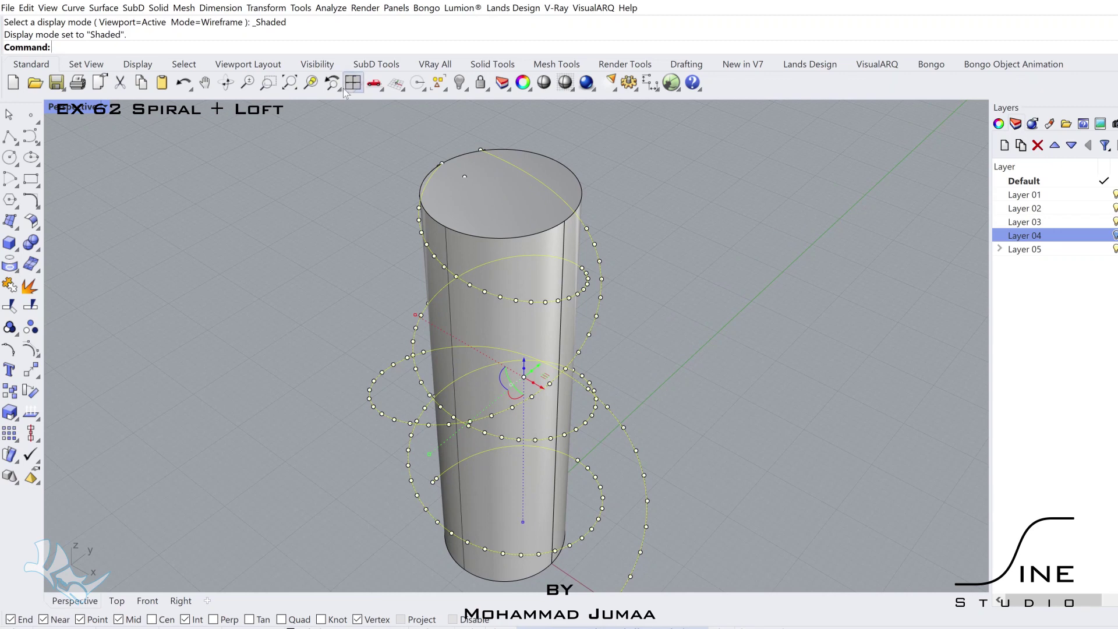
left_click(464, 90)
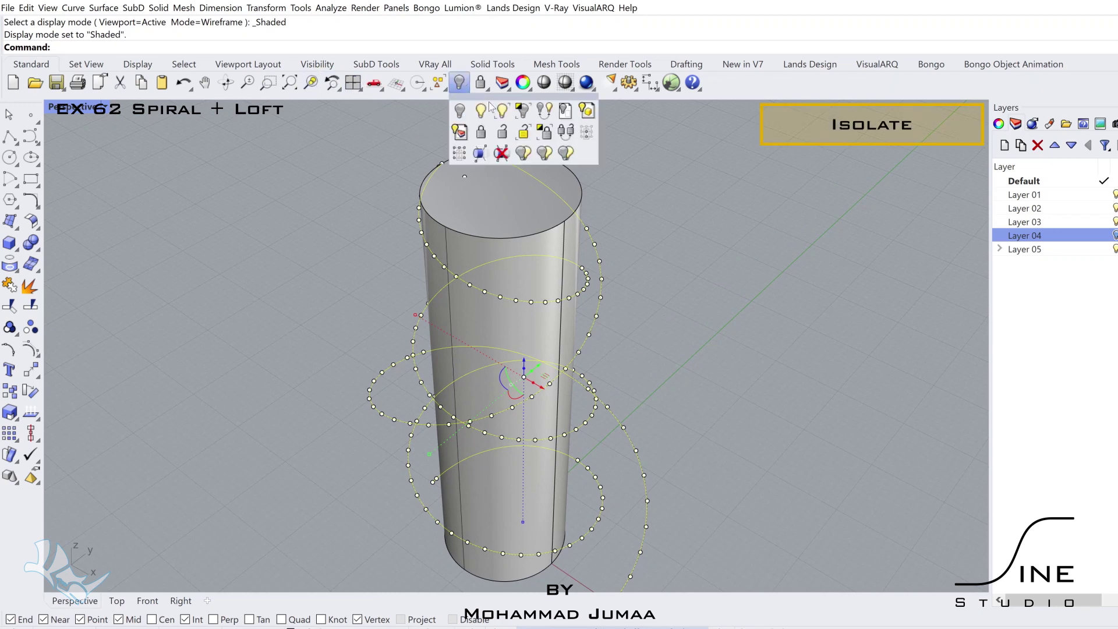
left_click(518, 120)
left_click_drag(550, 168, 412, 197)
Rebuild the outer spiral and the inner spiral one after the other, each with 24 points at degree 3
left_click(527, 192)
type("Rebuild")
key("Return")
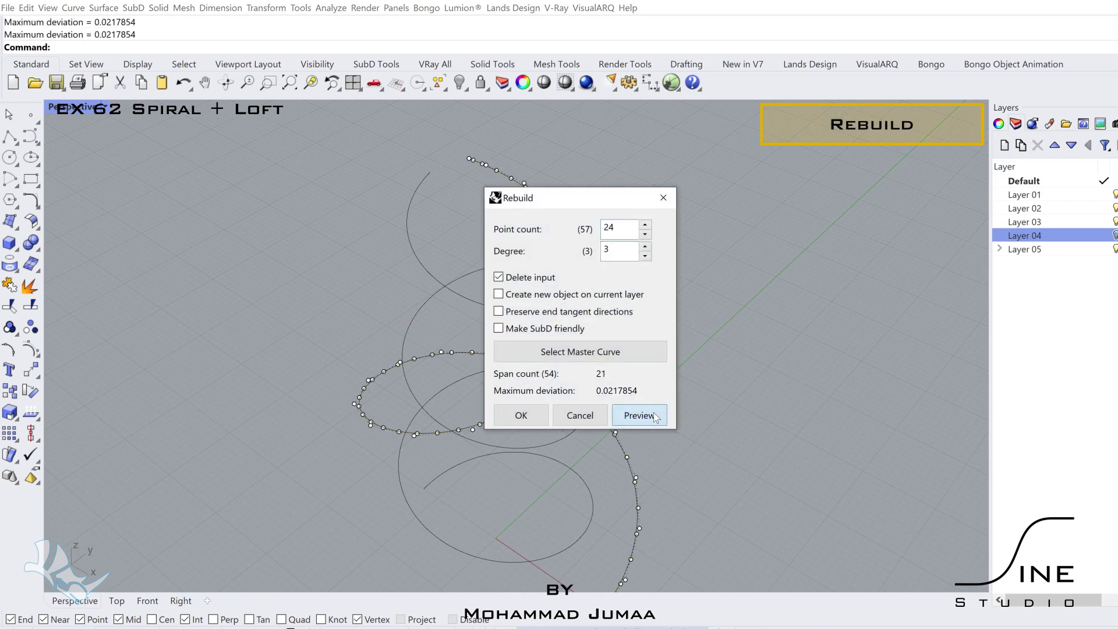
left_click(517, 424)
left_click(431, 254, "shift")
key("Return")
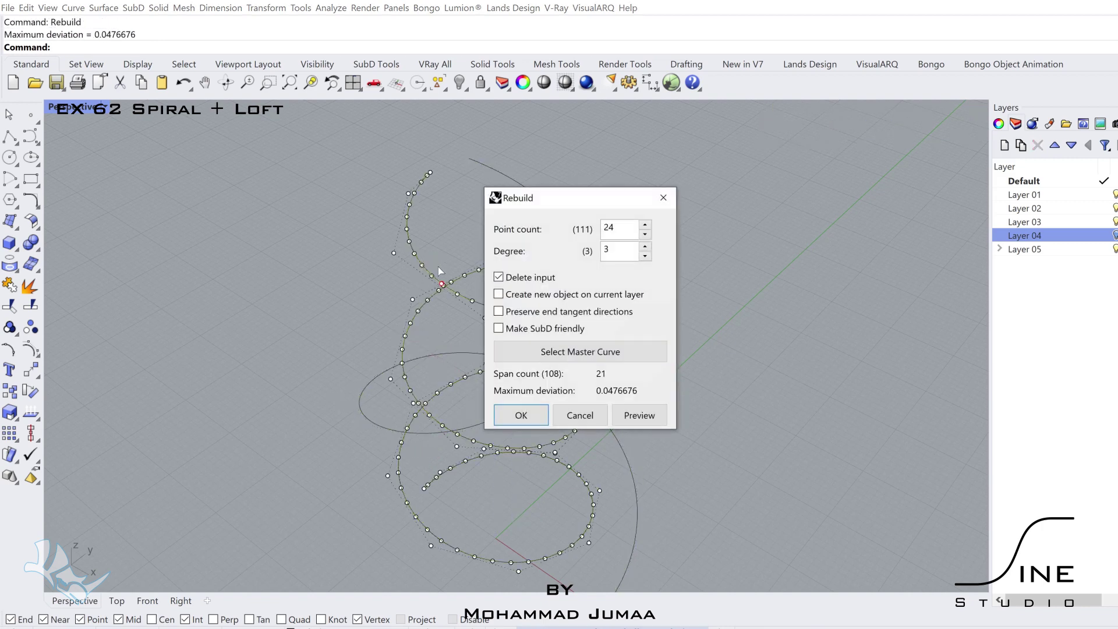
left_click(531, 413)
Move the inner spiral's top end control point onto the top end of the outer spiral
right_click_drag(516, 260, 527, 287, "shift")
left_click(441, 200)
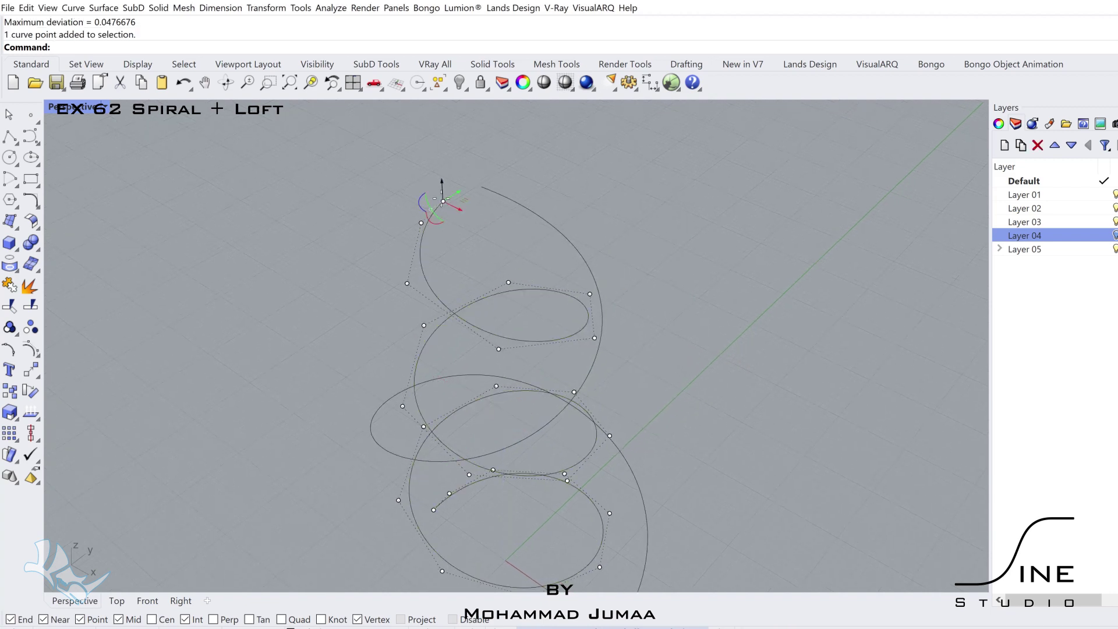
type("move")
key("Return")
left_click(441, 198)
left_click(481, 187)
Join the two spirals into one curve and rebuild it with 48 points at degree 3
left_click_drag(524, 177, 443, 211)
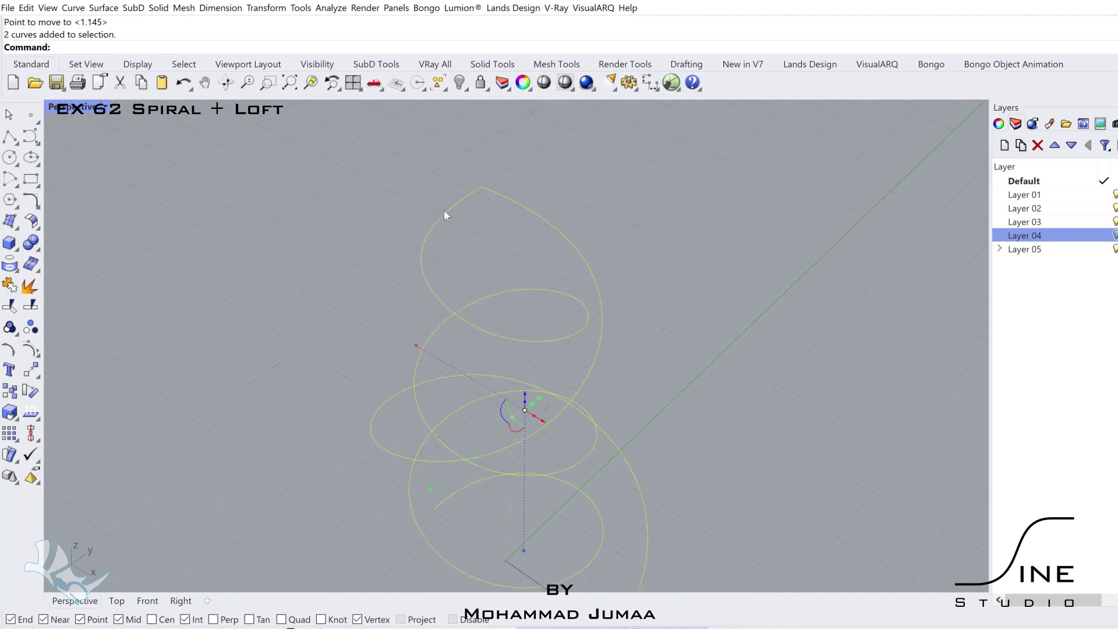
right_click_drag(304, 278, 324, 282, "shift")
type("rebuild")
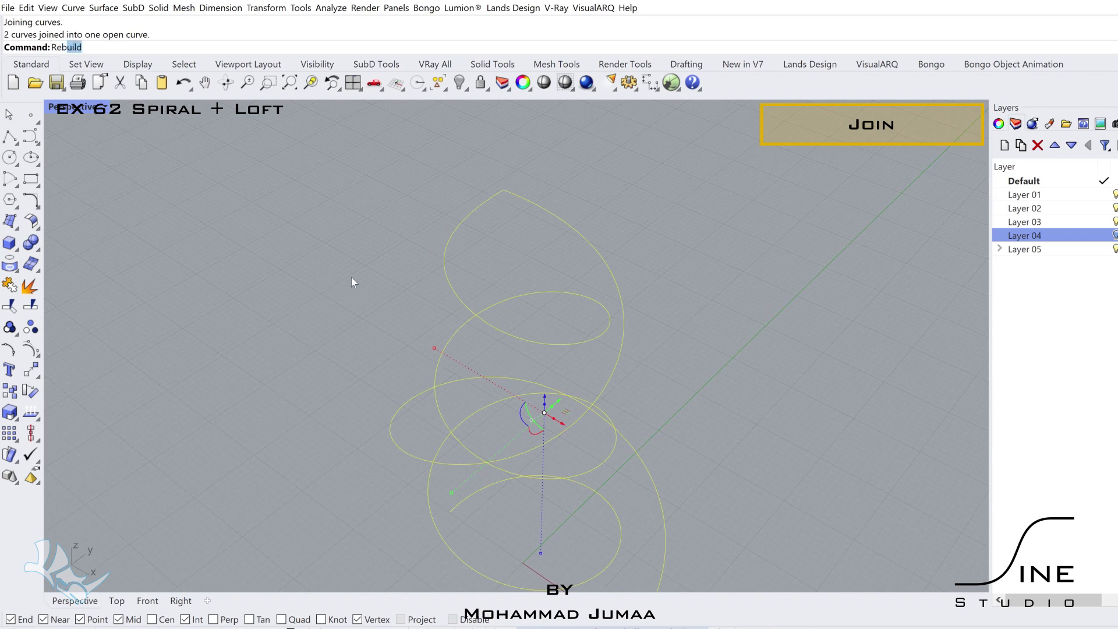
key("Return")
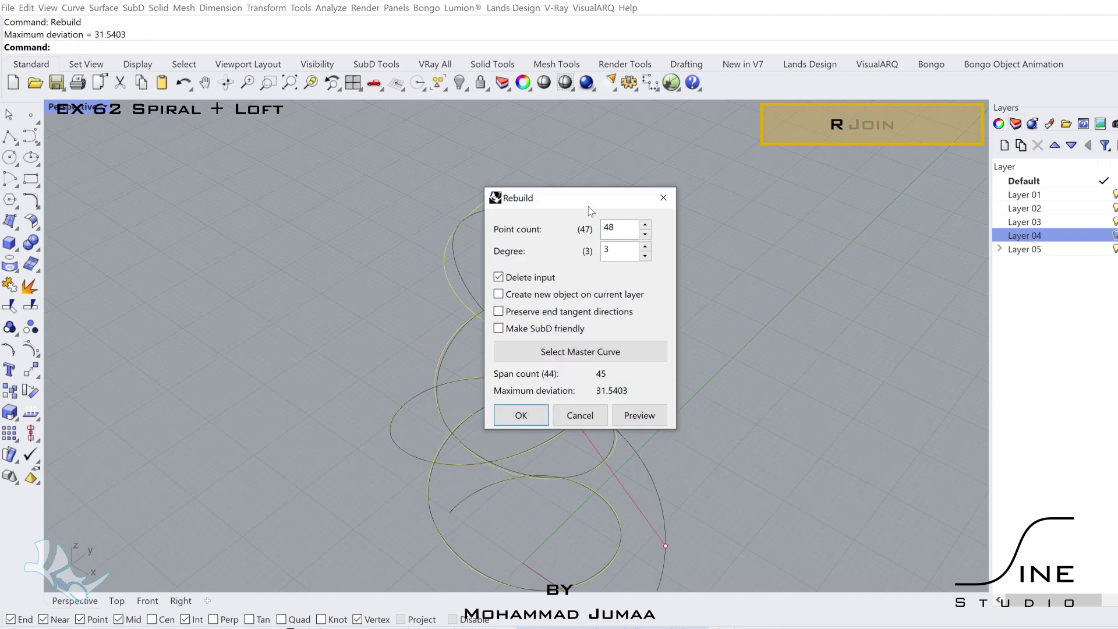
left_click_drag(588, 206, 748, 178)
left_click(680, 388)
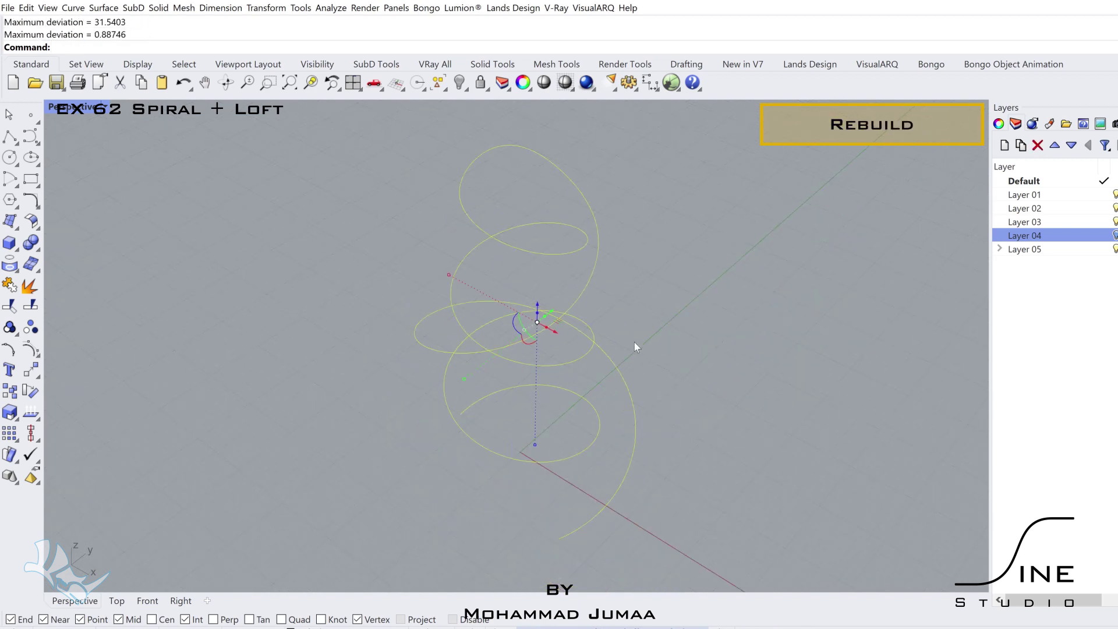
Show the hidden cylinder again and turn on edit points for the joined curve
right_click_drag(634, 347, 524, 292)
type("show objects")
key("Return")
left_click(8, 355)
right_click_drag(502, 333, 491, 249)
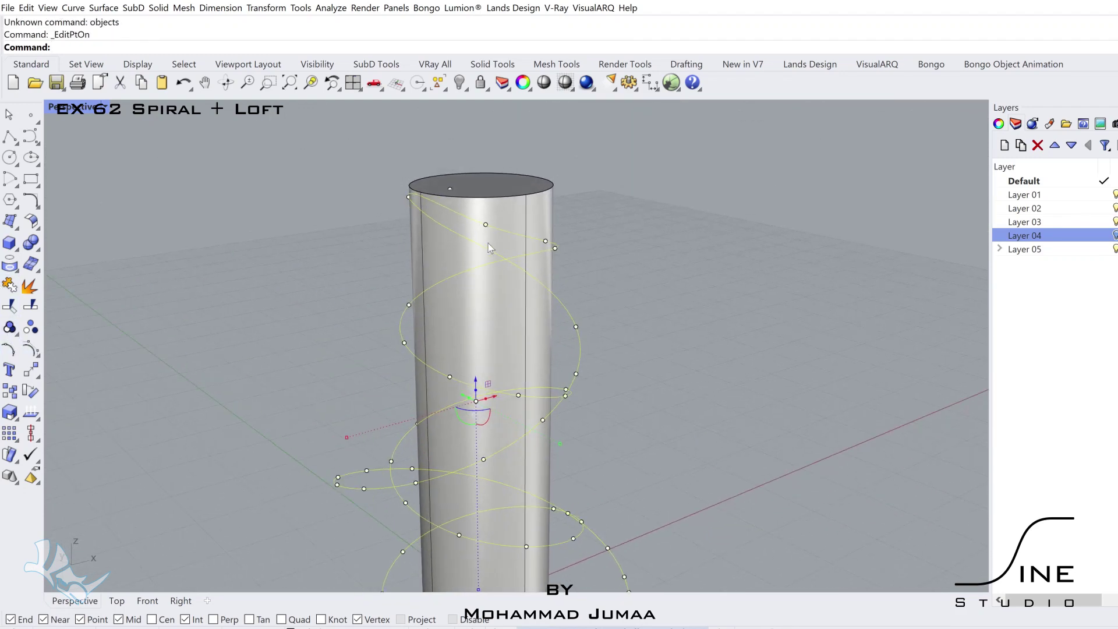
Raise the curve's edit points just below the cylinder's top rim, switching to wireframe display to reach them
left_click(485, 225)
left_click_drag(491, 189, 491, 188)
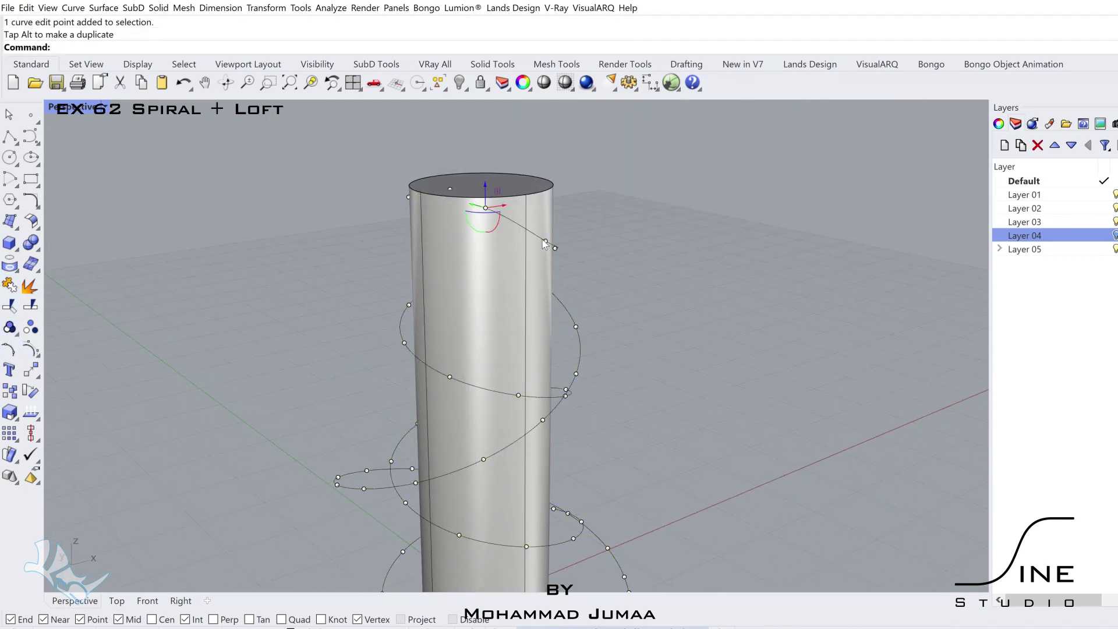
right_click_drag(543, 240, 488, 234)
key("ctrl+alt+w")
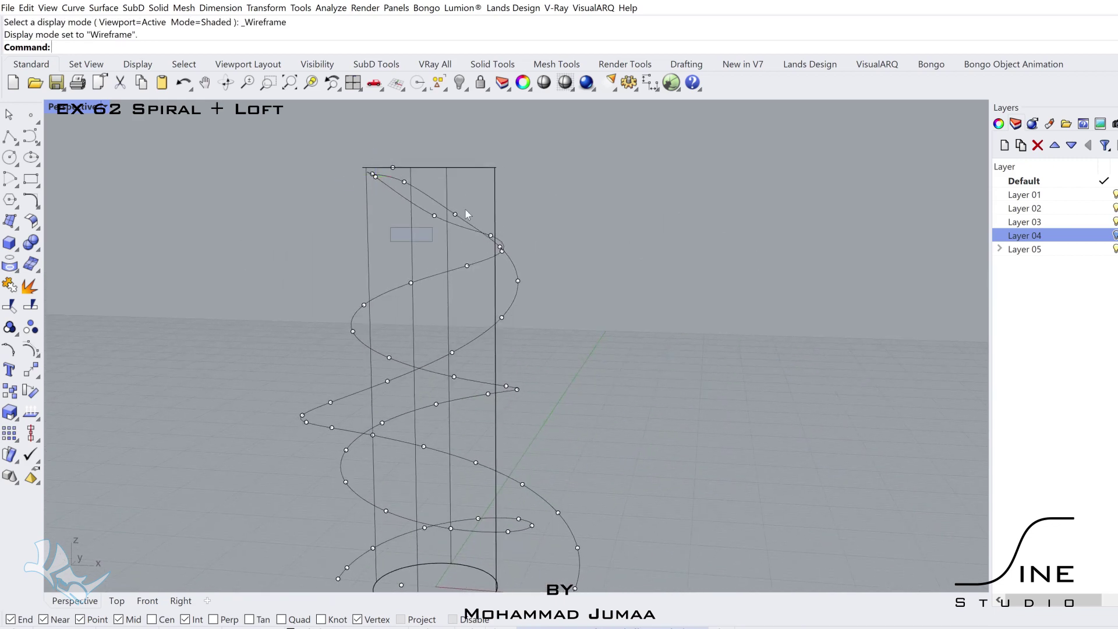
left_click_drag(449, 187, 449, 186)
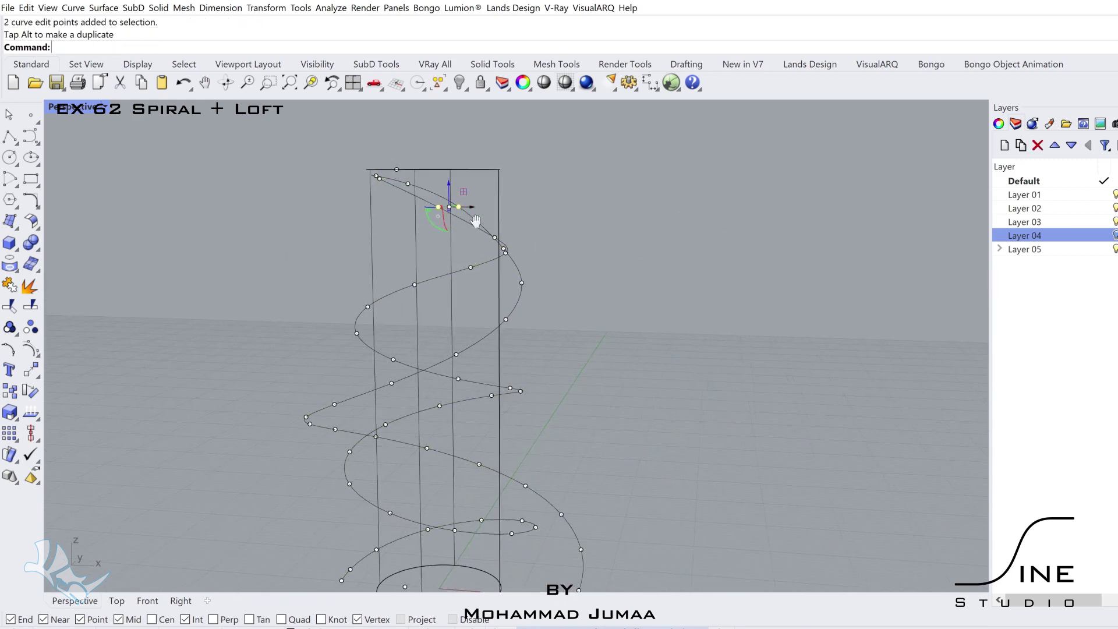
right_click_drag(448, 186, 382, 250)
key("Escape")
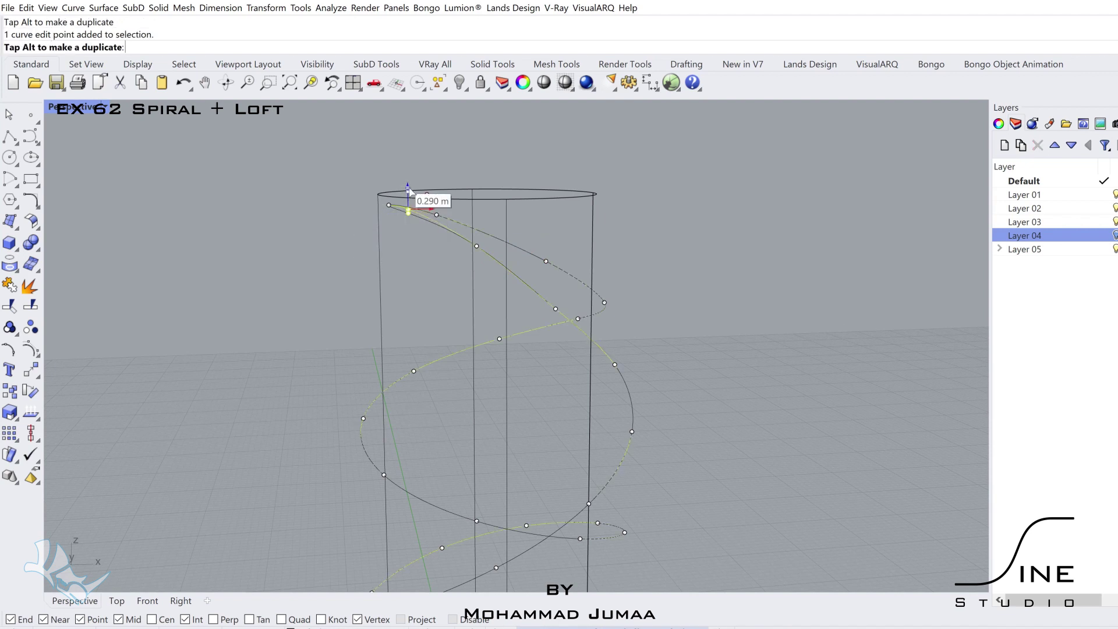
Adjust the heights of further edit points along both top strands so the curve rises smoothly to the rim
mouse_move(556, 257)
right_mouse_down()
mouse_move(524, 250)
mouse_move(549, 247)
right_mouse_up()
key("Escape")
right_click_drag(527, 298, 379, 295)
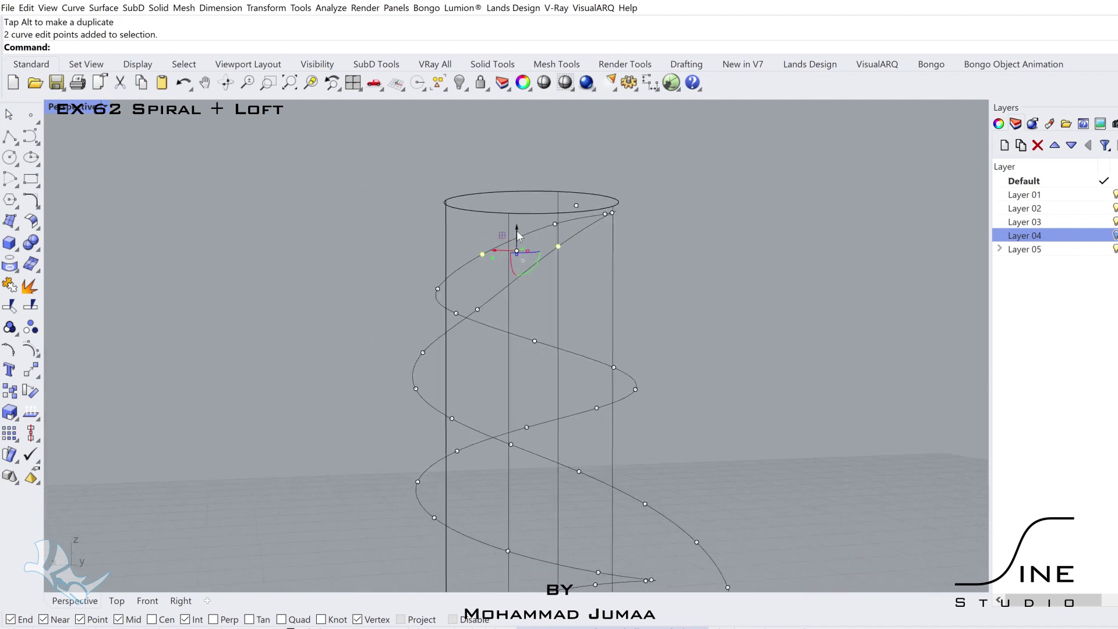
left_click_drag(514, 230, 512, 232)
right_click_drag(512, 233, 488, 306)
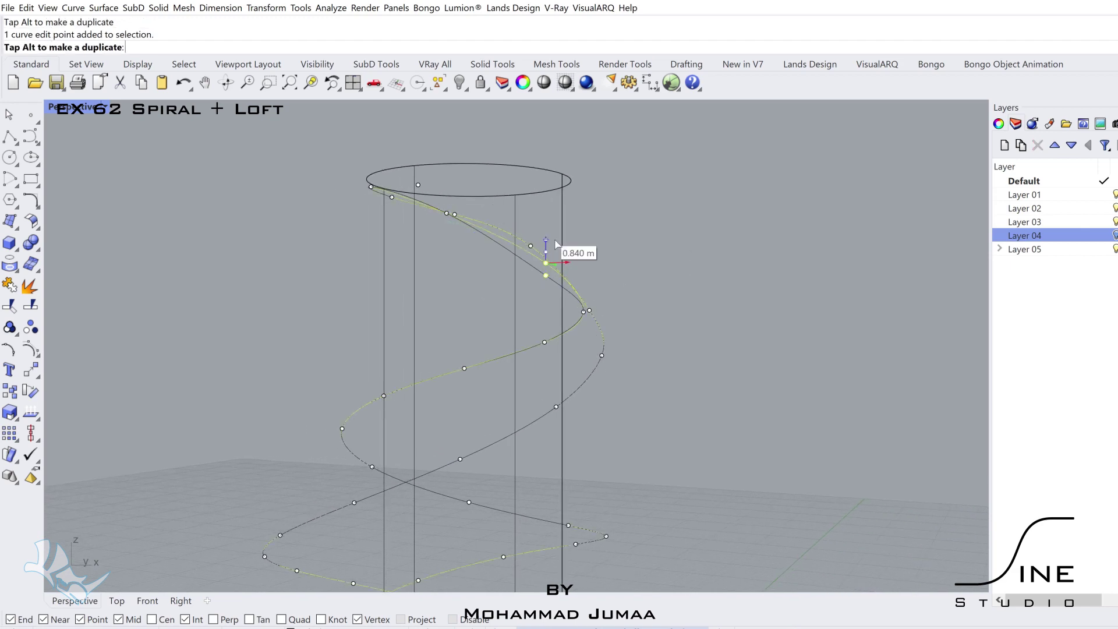
left_click_drag(558, 240, 558, 240)
In the Top view, shift the topmost loop's negative X edit point slightly outward to the cylinder's edge
right_click_drag(558, 239, 444, 265)
left_click_drag(323, 247, 402, 305)
right_click_drag(489, 296, 556, 344)
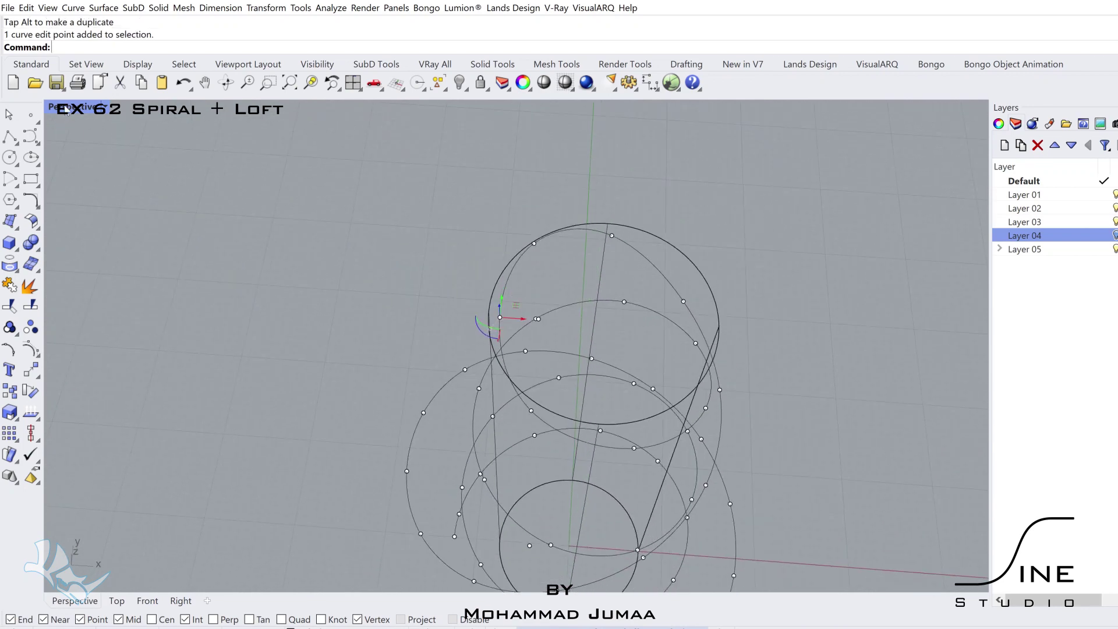
double_click(66, 110)
scroll(184, 212, "up", 4)
left_click_drag(277, 235, 260, 242)
double_click(543, 109)
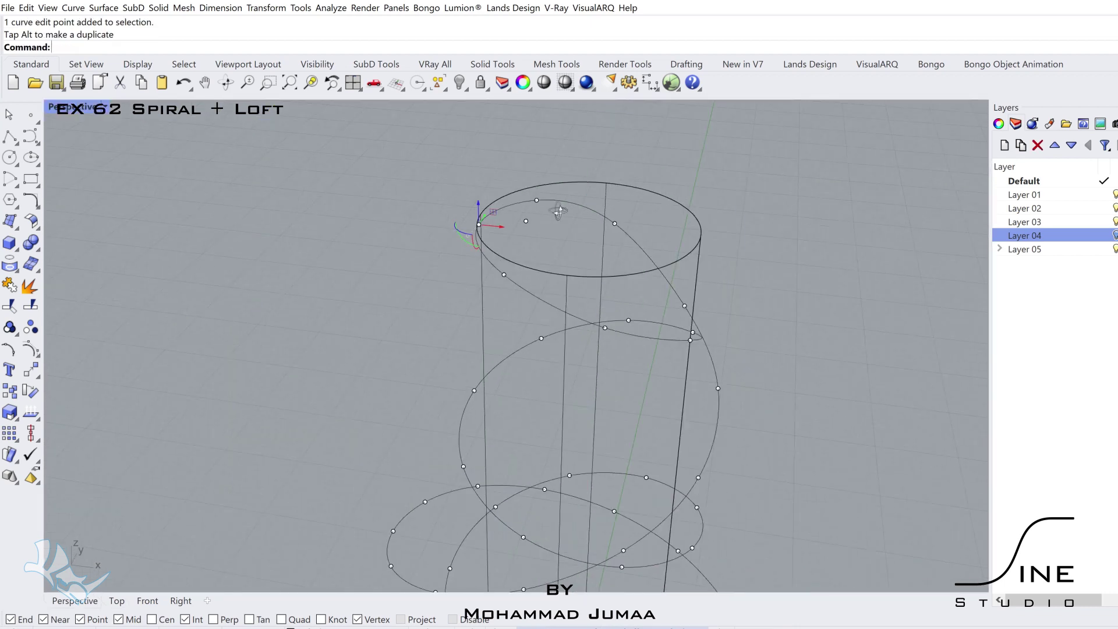
mouse_move(543, 111)
right_mouse_down()
mouse_move(558, 203)
mouse_move(540, 237)
mouse_move(556, 296)
mouse_move(508, 295)
right_mouse_up()
scroll(529, 358, "up", 4)
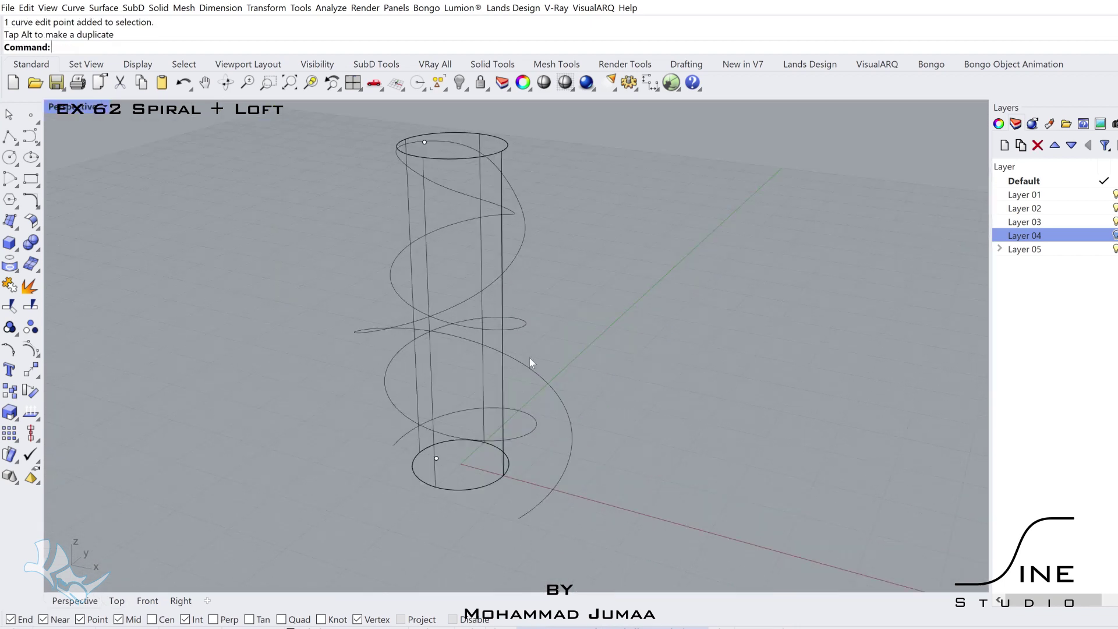
Return to shaded display and try offsetting the joined curve outward from the cylinder
key("ctrl+alt+s")
right_click_drag(529, 362, 441, 349)
left_click(595, 385)
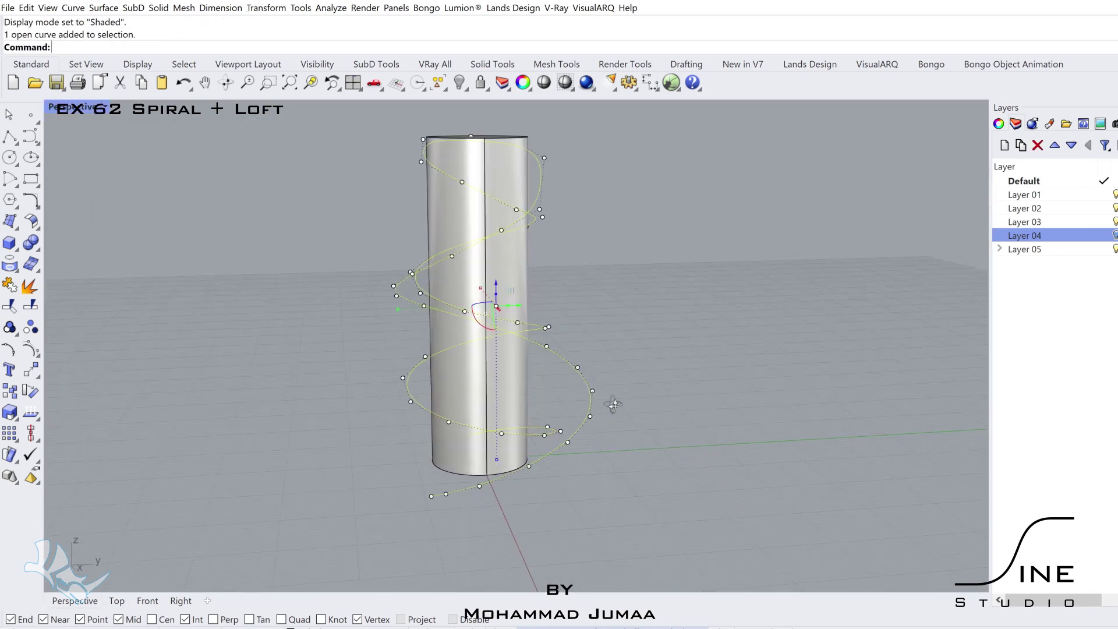
right_click_drag(595, 385, 588, 412)
type("offset")
key("Return")
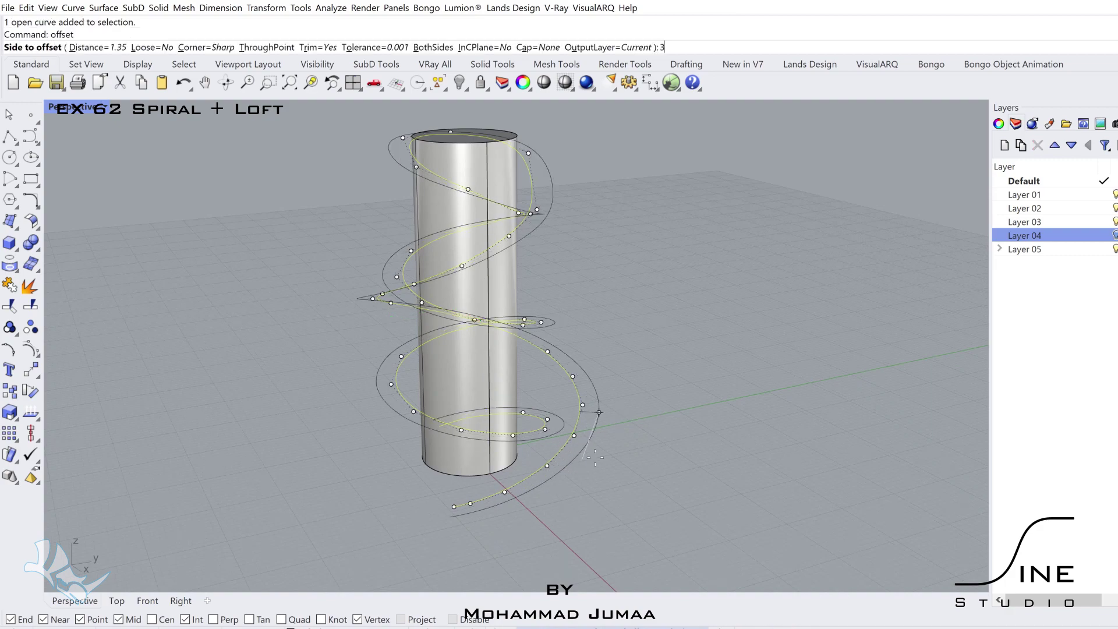
left_click(588, 413)
right_click_drag(565, 310, 611, 326)
left_click(673, 293)
scroll(612, 326, "up", 5)
right_click_drag(612, 326, 554, 317)
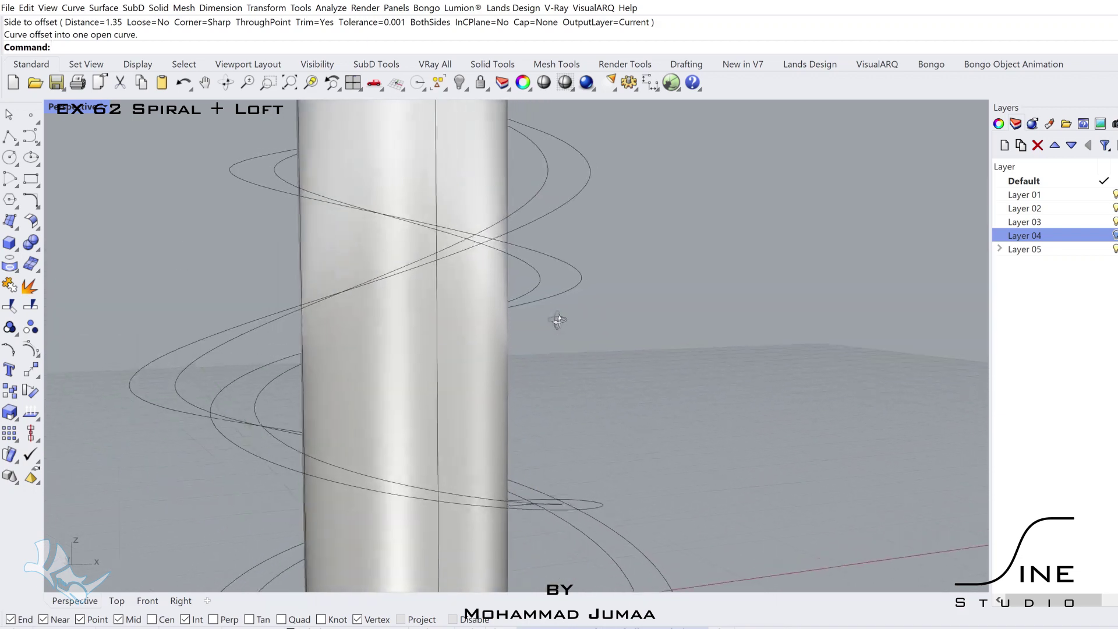
Try extruding the joined curve and its offset 4.5 m vertically
left_click_drag(599, 250, 536, 287)
scroll(612, 324, "up", 3)
type("extrude")
key("Return")
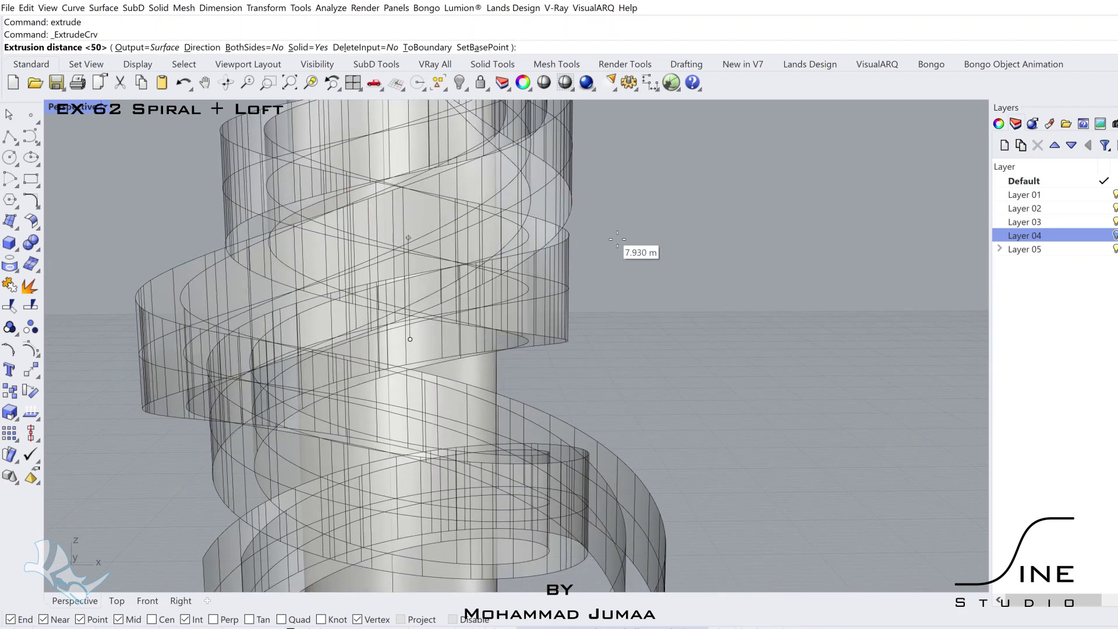
type("4.5")
key("Return")
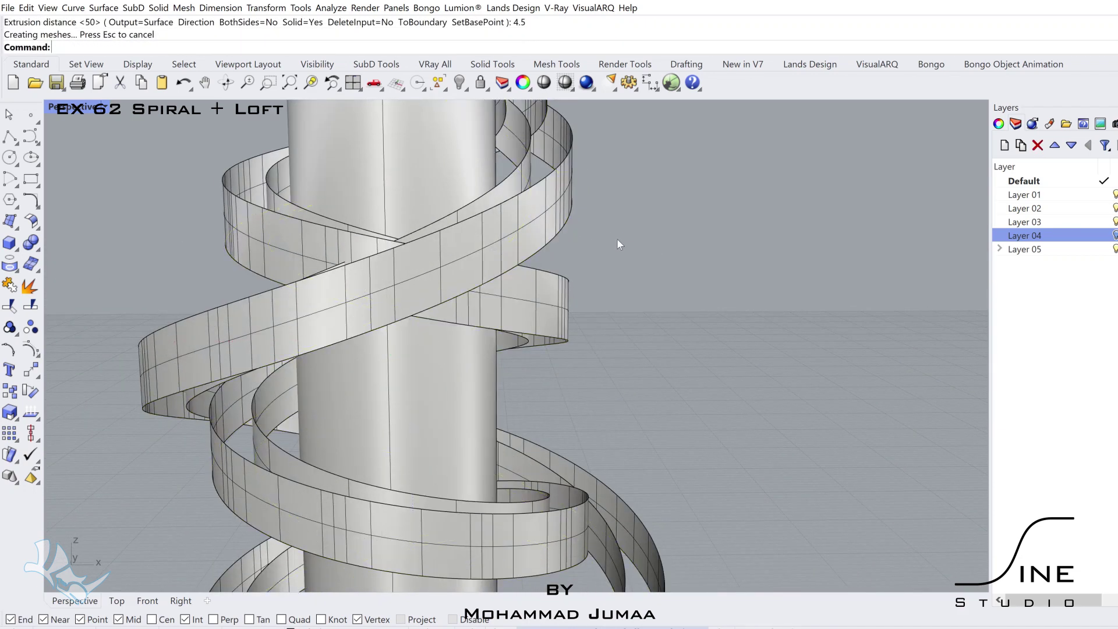
Undo the extrusion and the curve offset
mouse_move(617, 239)
right_mouse_down()
mouse_move(486, 236)
mouse_move(530, 266)
right_mouse_up()
key("ctrl+z")
key("ctrl+z")
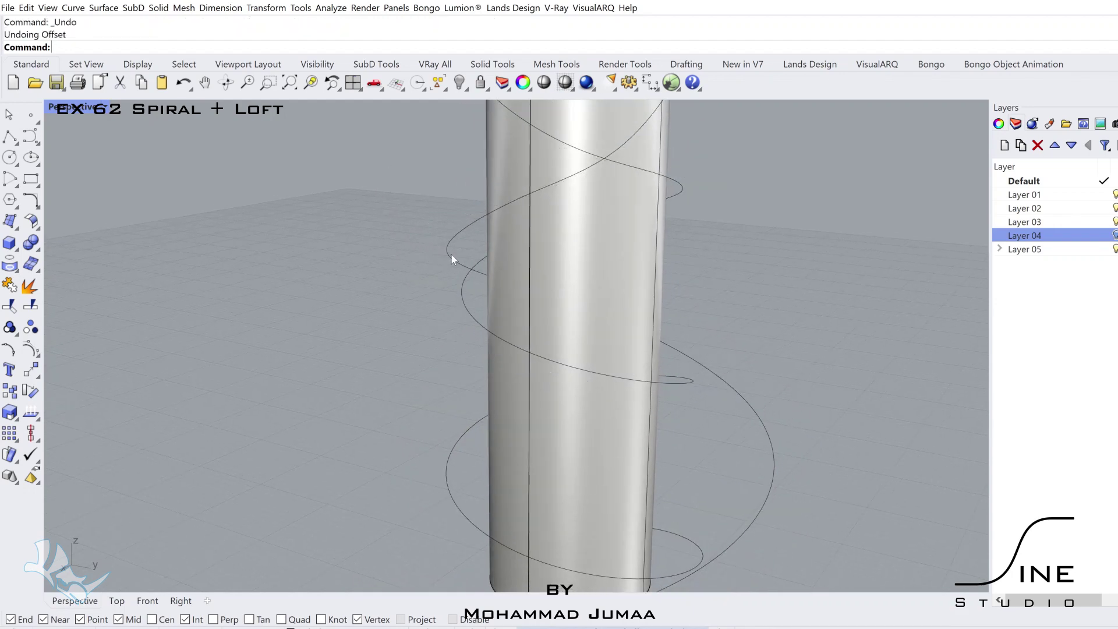
Turn on the joined curve's edit points and move three points of the middle loop's negative Y side outward
left_click(451, 256)
right_click_drag(453, 268, 457, 298)
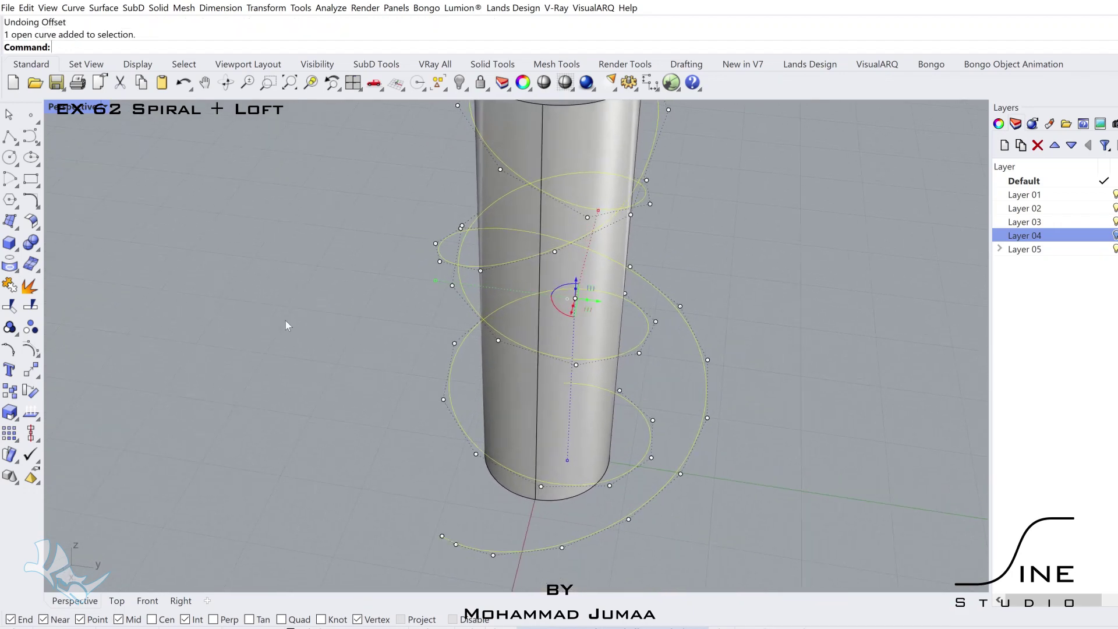
left_click(10, 348)
scroll(435, 265, "up", 4)
left_click_drag(437, 218, 471, 276)
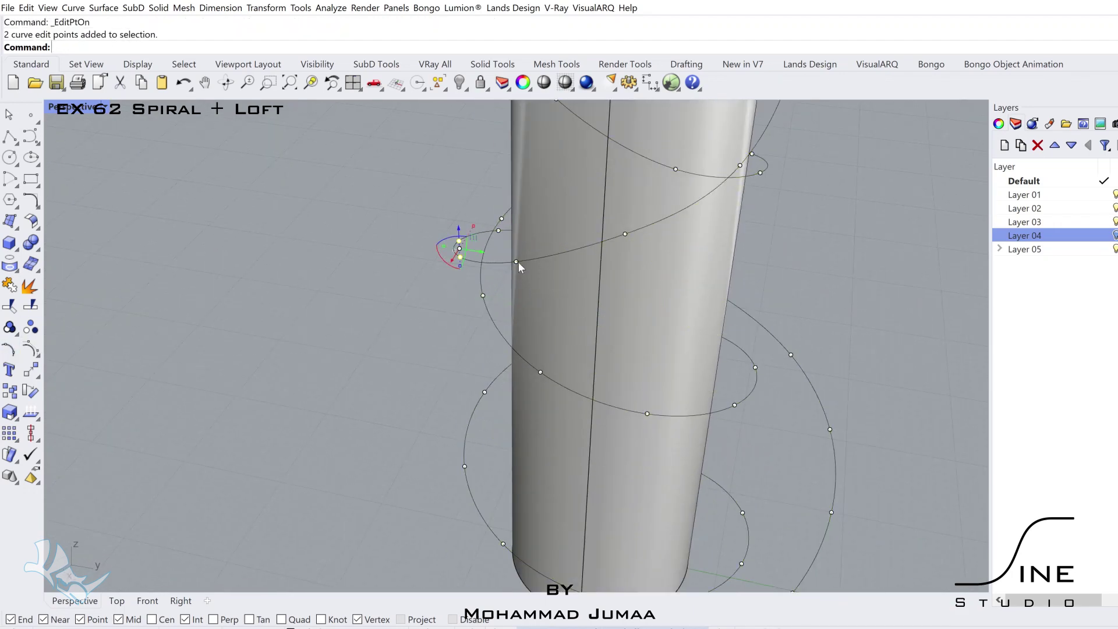
left_click(517, 265, "shift")
right_click_drag(524, 269, 559, 335)
left_click_drag(467, 266, 445, 279)
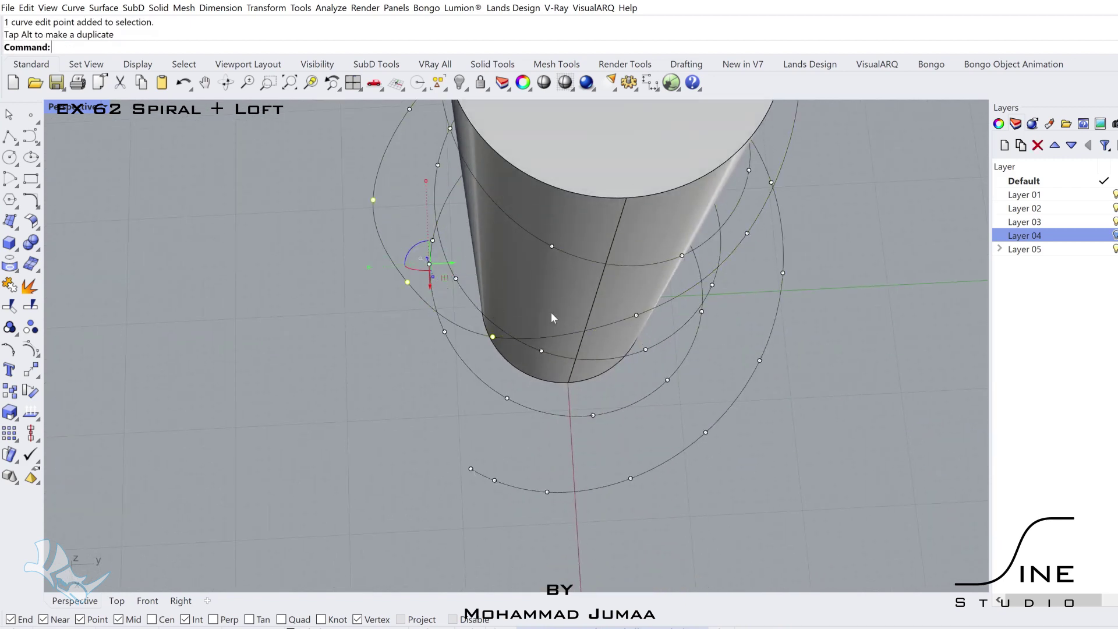
Push the middle loop's edit points on the positive X side outward and adjust neighbouring points to round the loop
left_click_drag(656, 356, 656, 357)
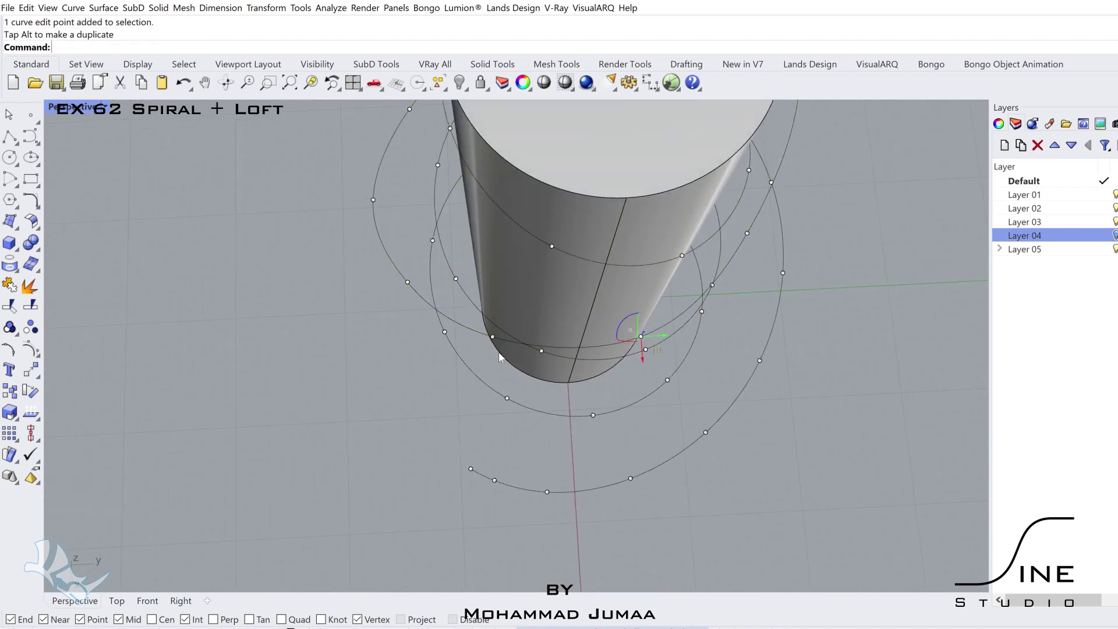
left_click_drag(582, 378, 582, 379)
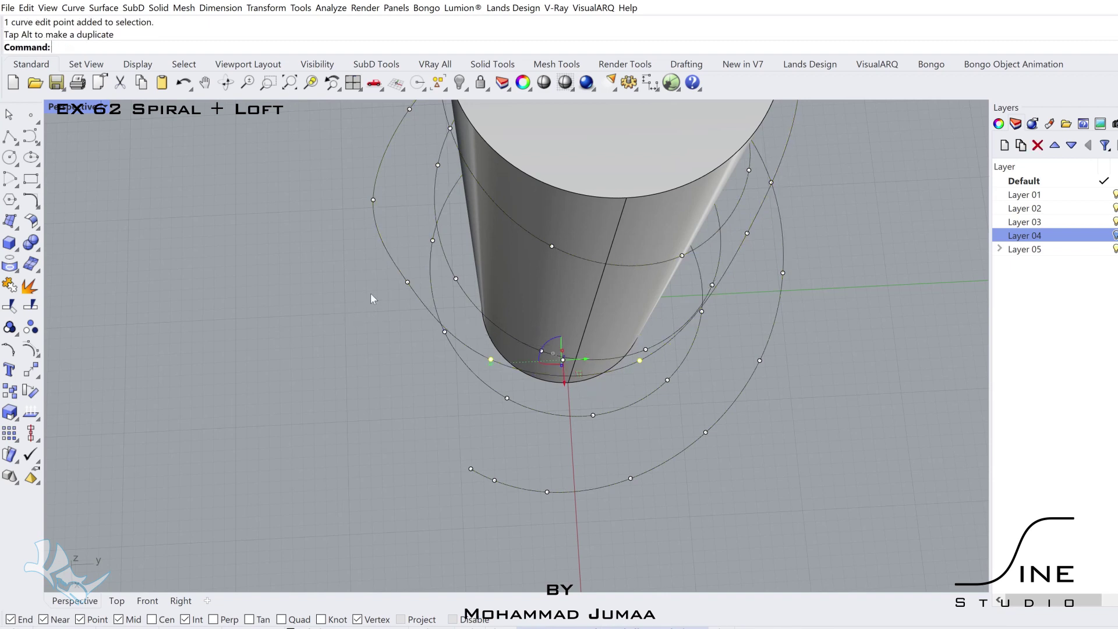
left_click_drag(422, 296, 404, 306)
right_click_drag(428, 350, 562, 288)
mouse_move(584, 348)
right_mouse_down()
mouse_move(561, 312)
mouse_move(565, 359)
right_mouse_up()
left_click_drag(568, 361, 569, 364)
right_click_drag(569, 365, 615, 361)
right_click_drag(669, 297, 636, 307)
left_click_drag(651, 309, 651, 308)
Pull the upper outer coil's edit points outward from the cylinder on the positive X, positive Y side
scroll(632, 308, "down", 5)
right_click_drag(547, 343, 641, 326)
scroll(623, 238, "up", 5)
left_click(605, 226)
left_click_drag(655, 309, 655, 308)
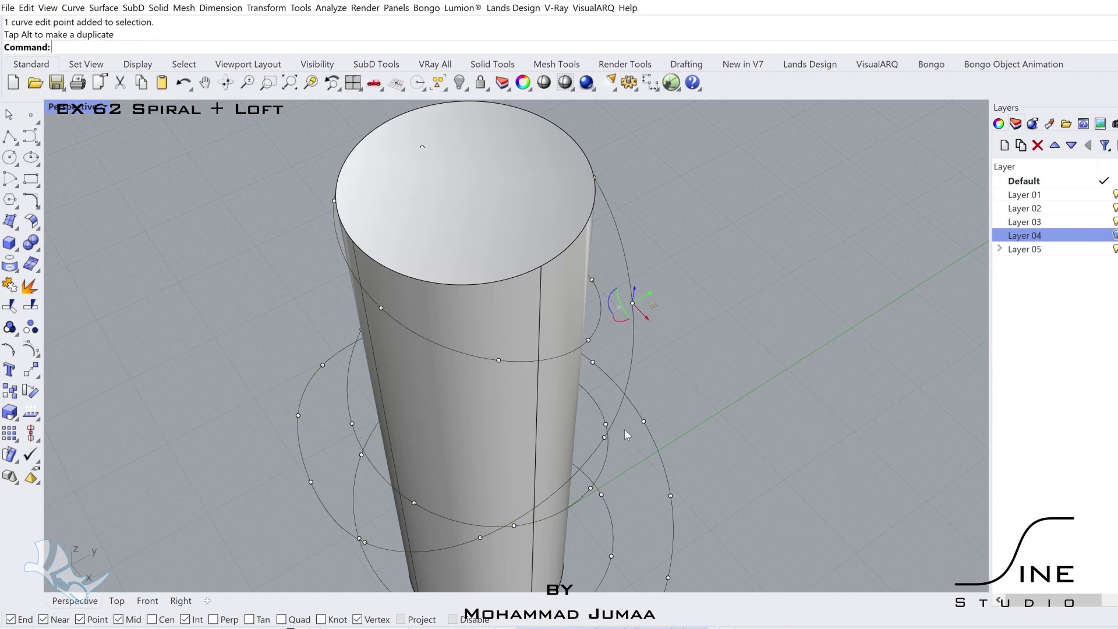
right_click_drag(625, 428, 660, 369)
left_click_drag(687, 364, 688, 364)
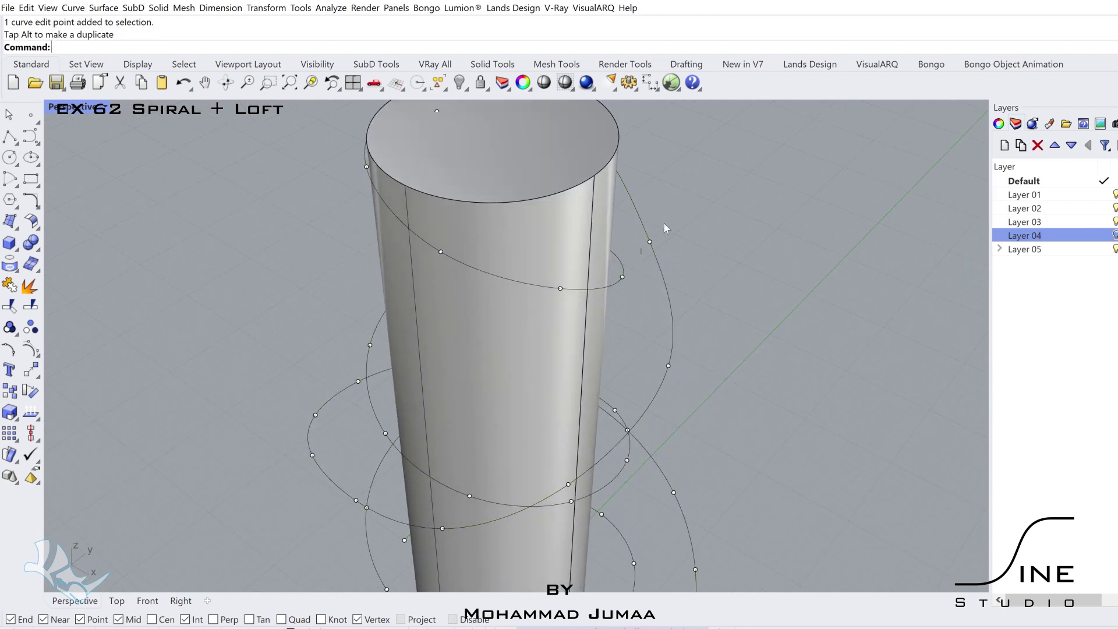
Fine-tune the remaining edit points between the upper coil and middle loop, moving them away from the cylinder on the positive Y side
right_click_drag(664, 230, 664, 356)
left_click_drag(673, 350, 673, 350)
right_click_drag(672, 350, 406, 413)
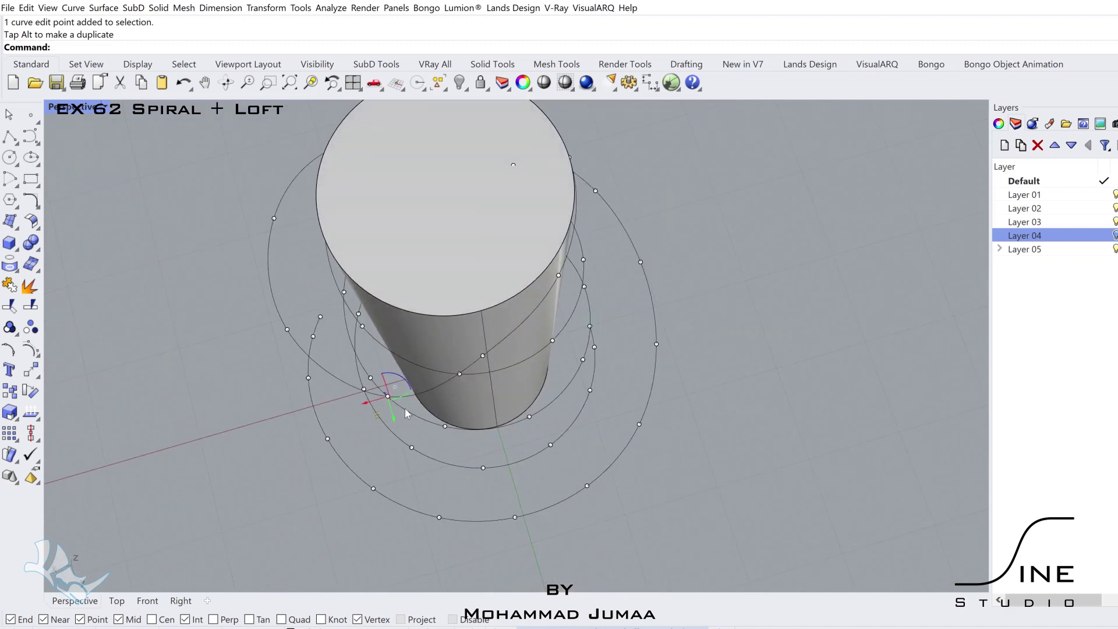
left_click_drag(385, 428, 384, 428)
right_click_drag(384, 428, 566, 346)
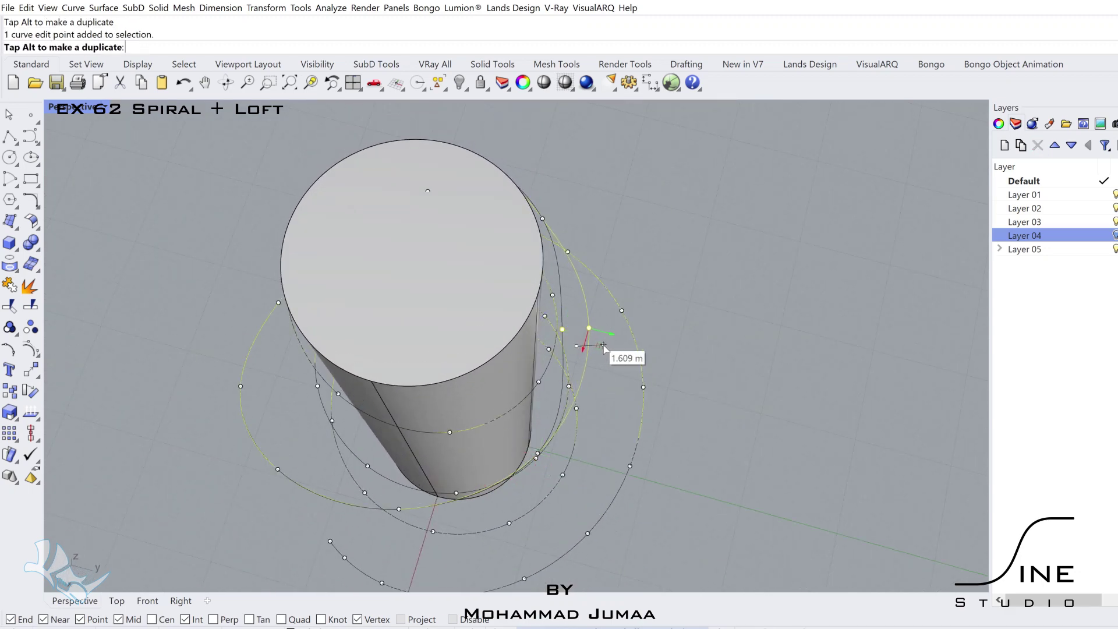
left_click_drag(604, 348, 600, 373)
Leave edit-point mode, offset the reshaped joined curve outward, and select the offset copy
right_click_drag(598, 386, 651, 362)
key("Escape")
key("Escape")
left_click(651, 208)
scroll(664, 301, "down", 4)
type("offset")
key("Return")
left_click(672, 493)
left_click(665, 451)
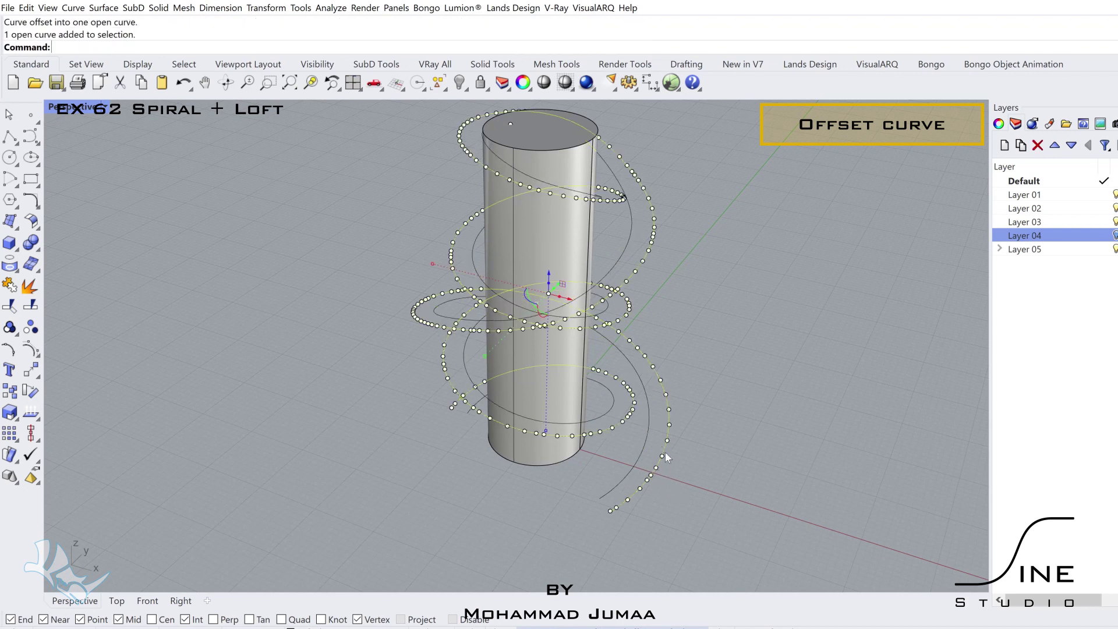
Rebuild the offset curve with 48 points at degree 3, deleting the input curve
right_click_drag(665, 452, 673, 457, "shift")
key("Return")
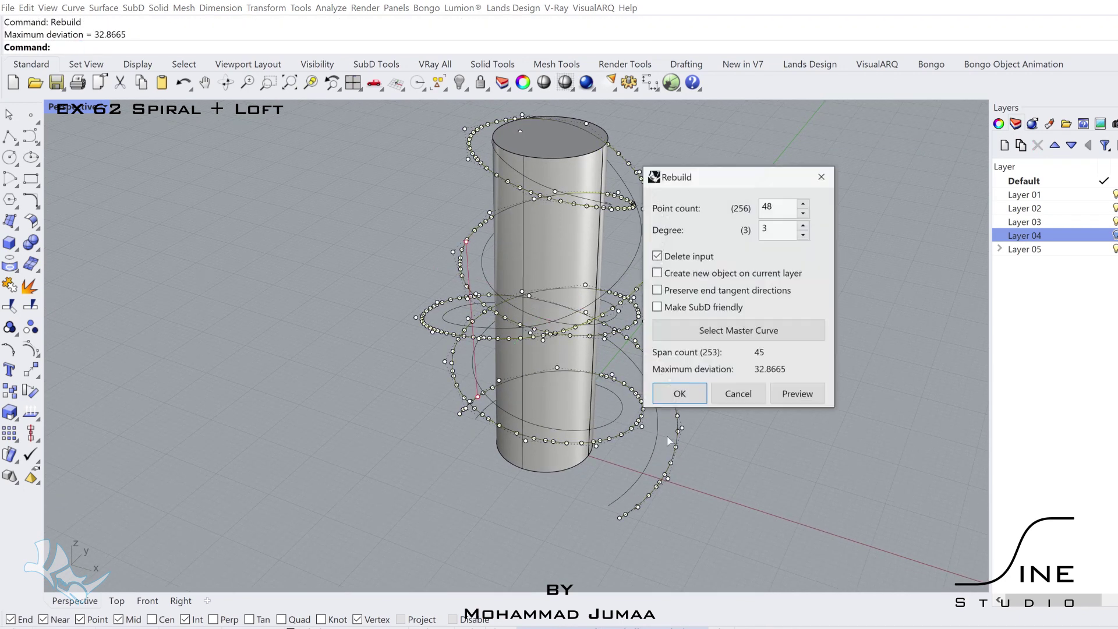
left_click(680, 393)
key("Escape")
Try to extrude both spiral curves 4.5 m
right_click_drag(719, 372, 775, 349)
left_click_drag(718, 408, 651, 398)
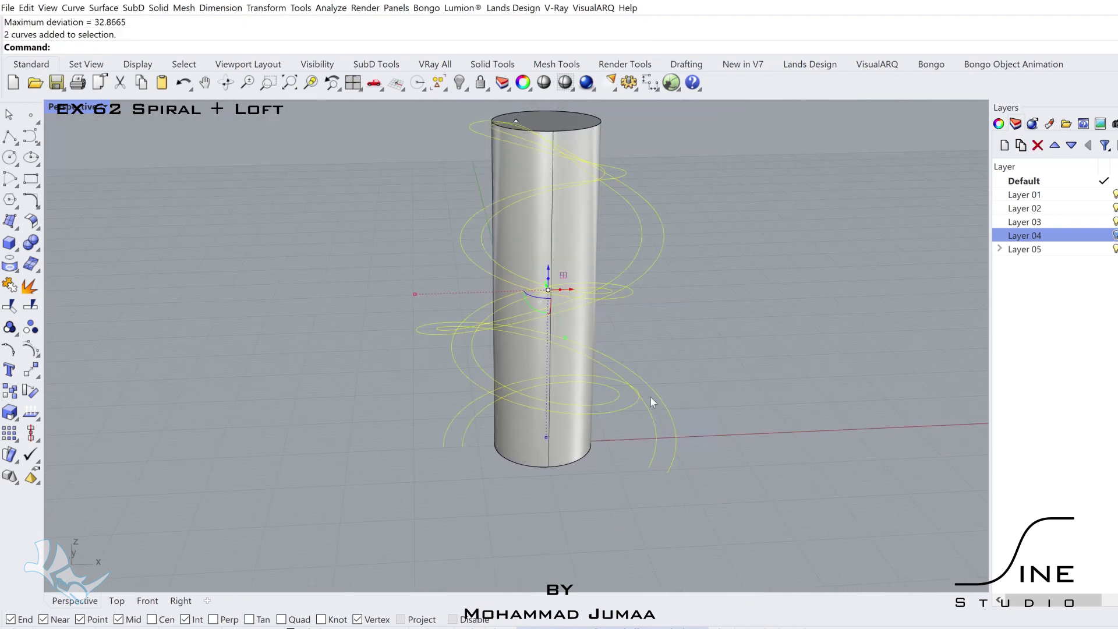
type("extrude")
key("Return")
type("4.")
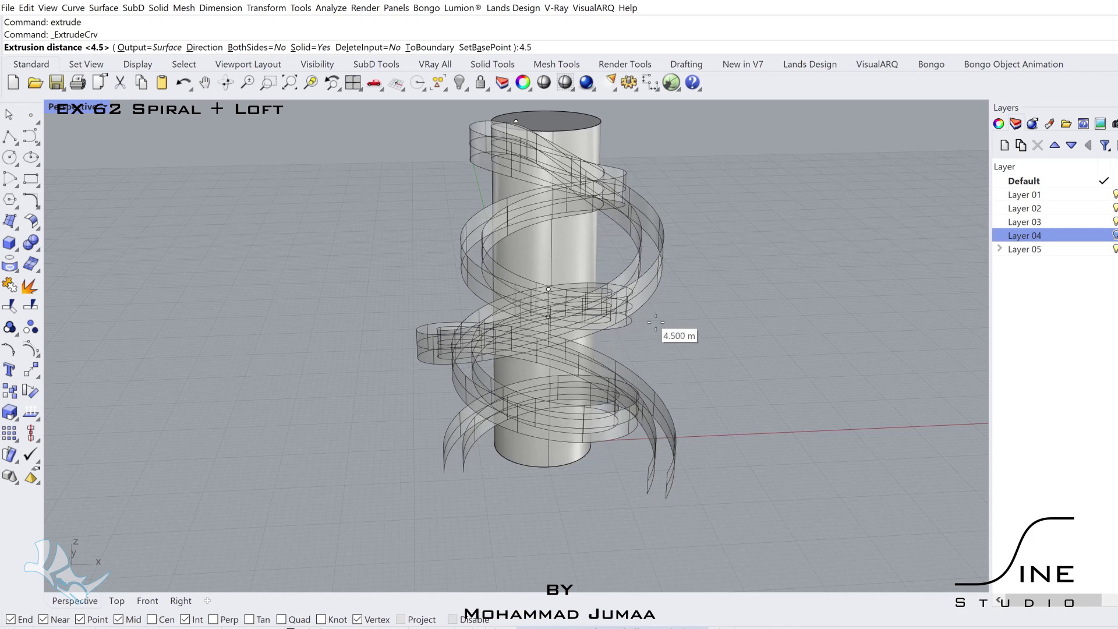
left_click(703, 251)
right_click_drag(704, 250, 661, 358)
key("Escape")
key("ctrl+z")
Isolate the two spiral curves, hiding the cylinder and all other objects
scroll(666, 372, "up", 3)
left_click(633, 379)
left_click(624, 379, "shift")
key("ctrl+i")
left_click(683, 364)
right_click_drag(620, 391, 673, 386)
scroll(673, 386, "up", 2)
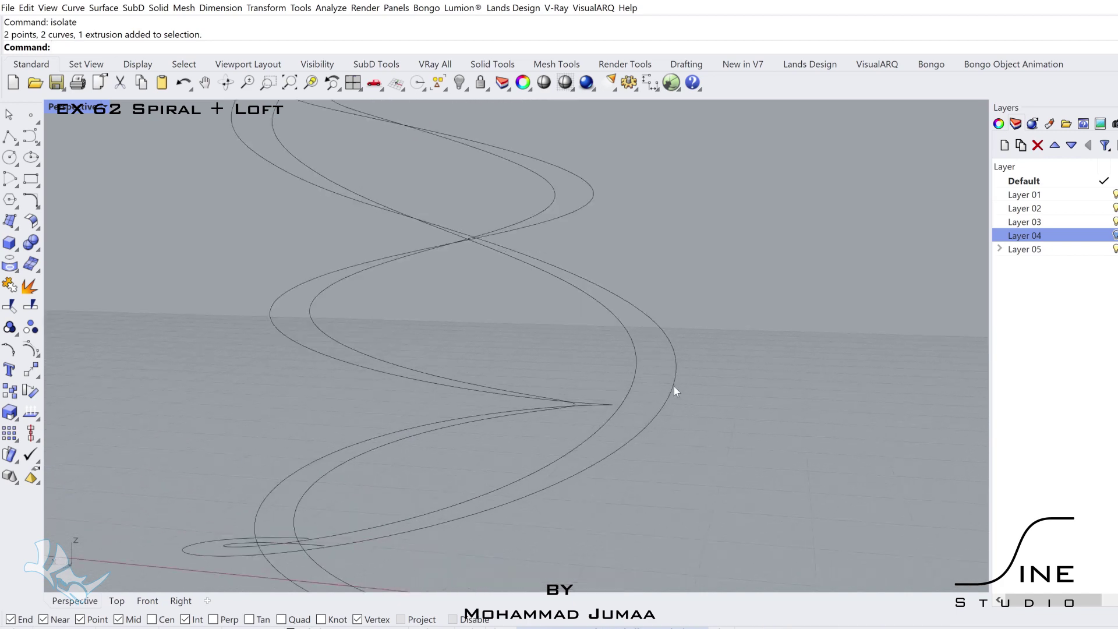
Copy both spiral curves 4.5 m straight up
left_click(619, 371)
left_click(623, 368, "shift")
left_click(358, 258)
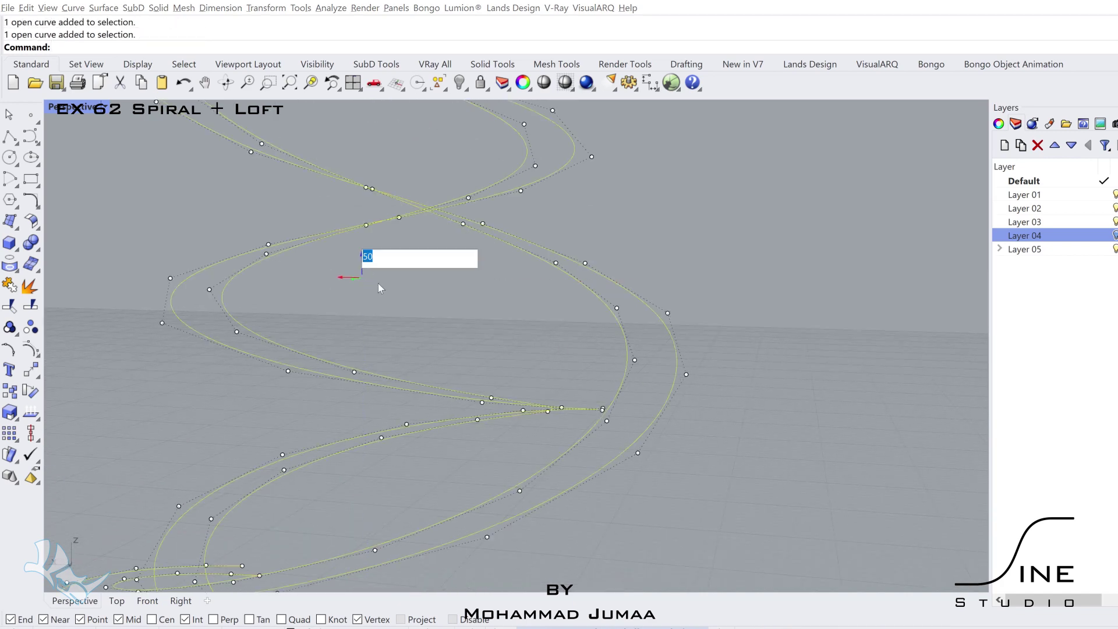
type("4.5")
key("Return")
right_click_drag(682, 468, 608, 431, "shift")
left_click(608, 430)
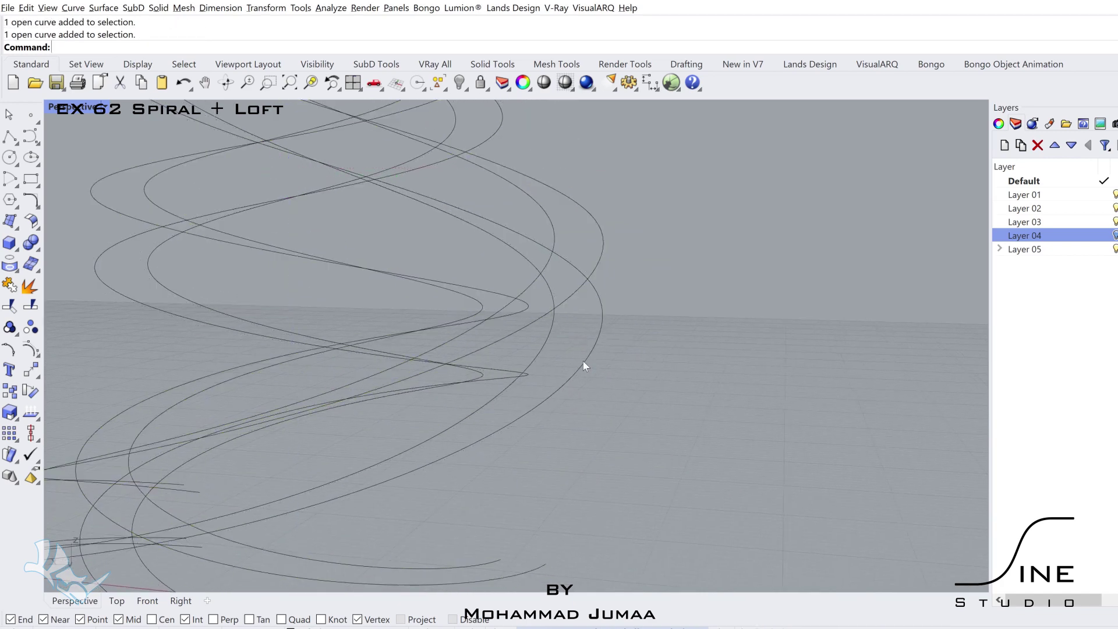
Copy the lower outer spiral curve 0.5 m straight up
left_click(583, 362)
left_click(287, 217)
type("0.")
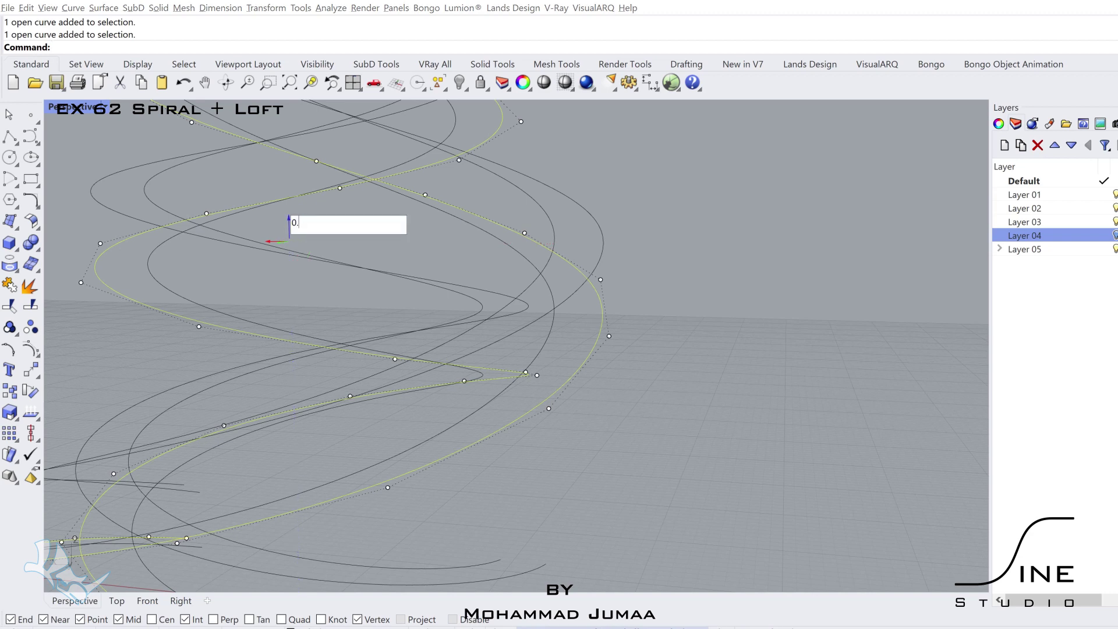
type("5")
key("Return")
right_click_drag(665, 393, 694, 384, "shift")
Offset the raised copy of the lower outer curve 0.6 m inward
type("offset")
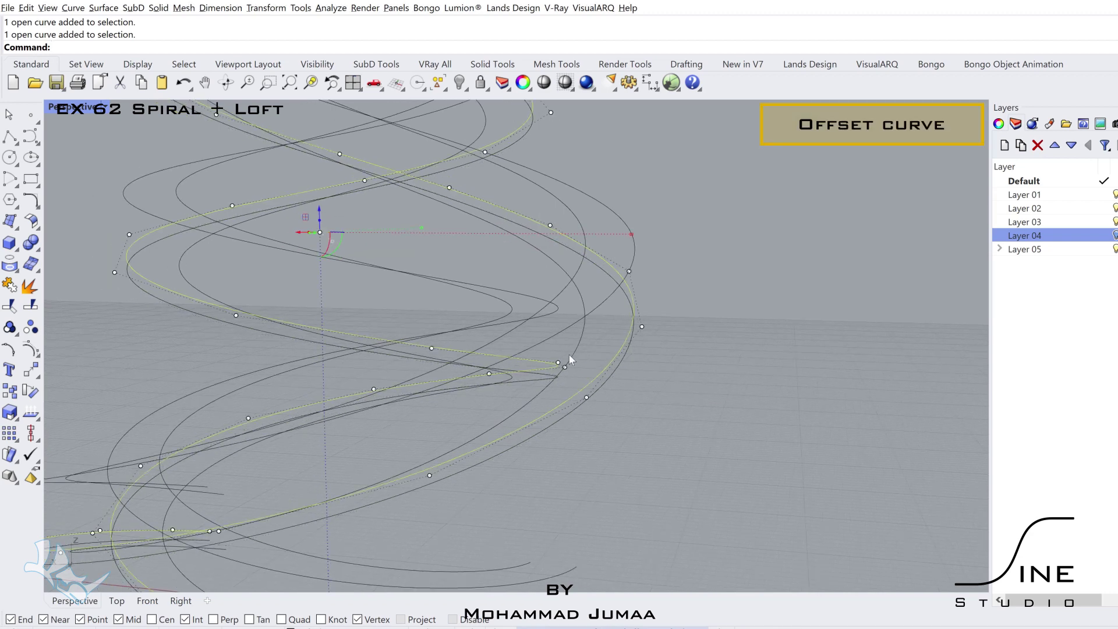
key("Return")
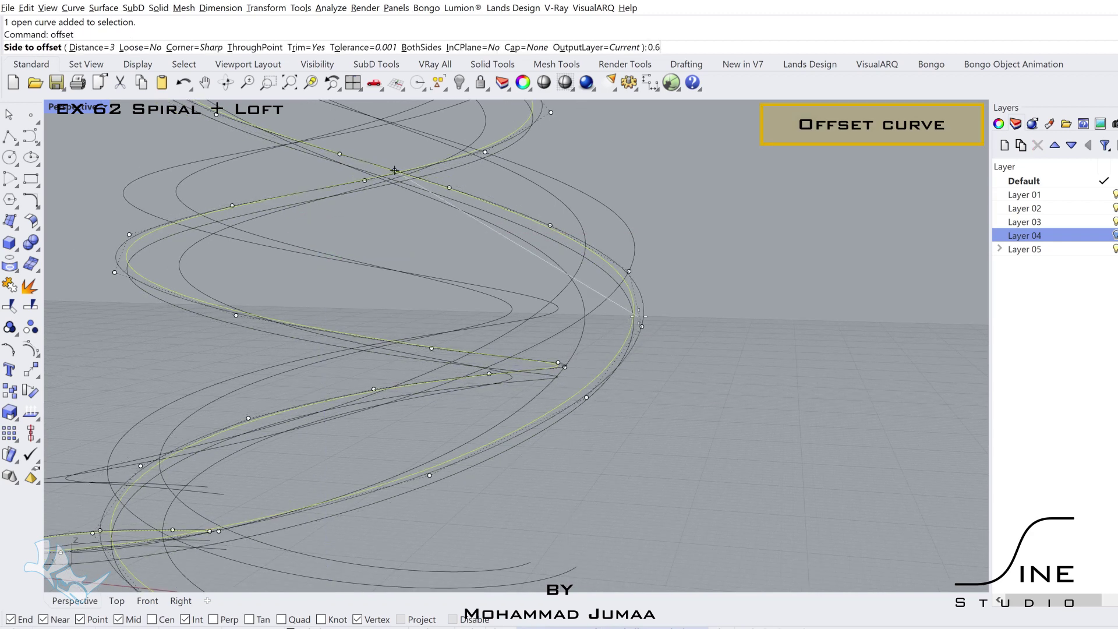
type("0.6")
key("Return")
left_click(624, 331)
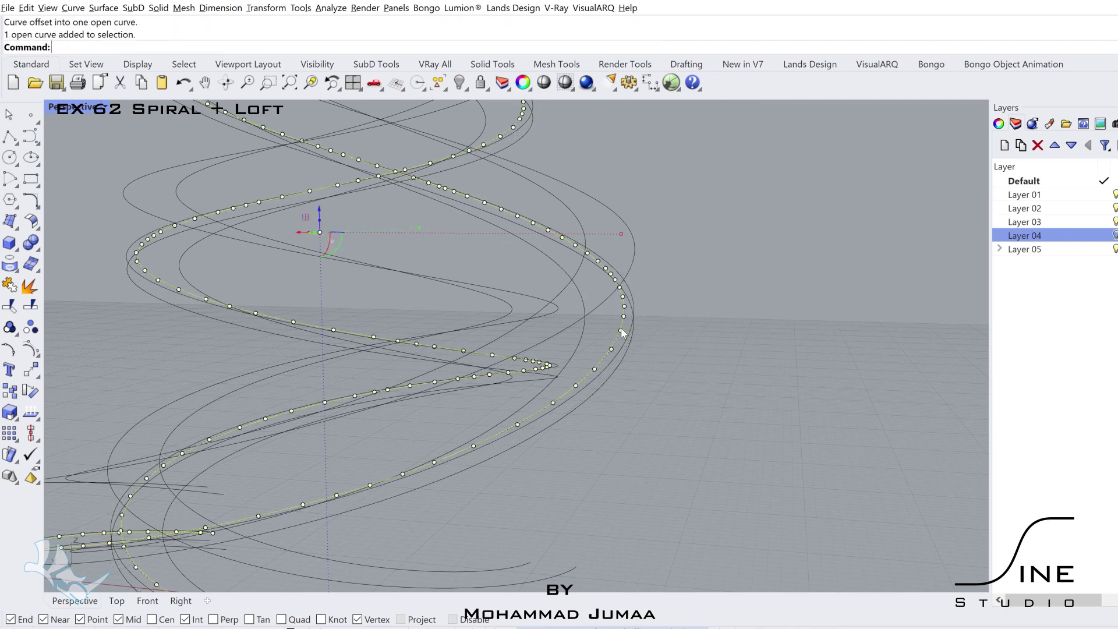
Copy the inset curve a short distance upward and offset that copy 0.6 m outward
left_click(320, 215)
key("Return")
left_click(624, 330)
key("Return")
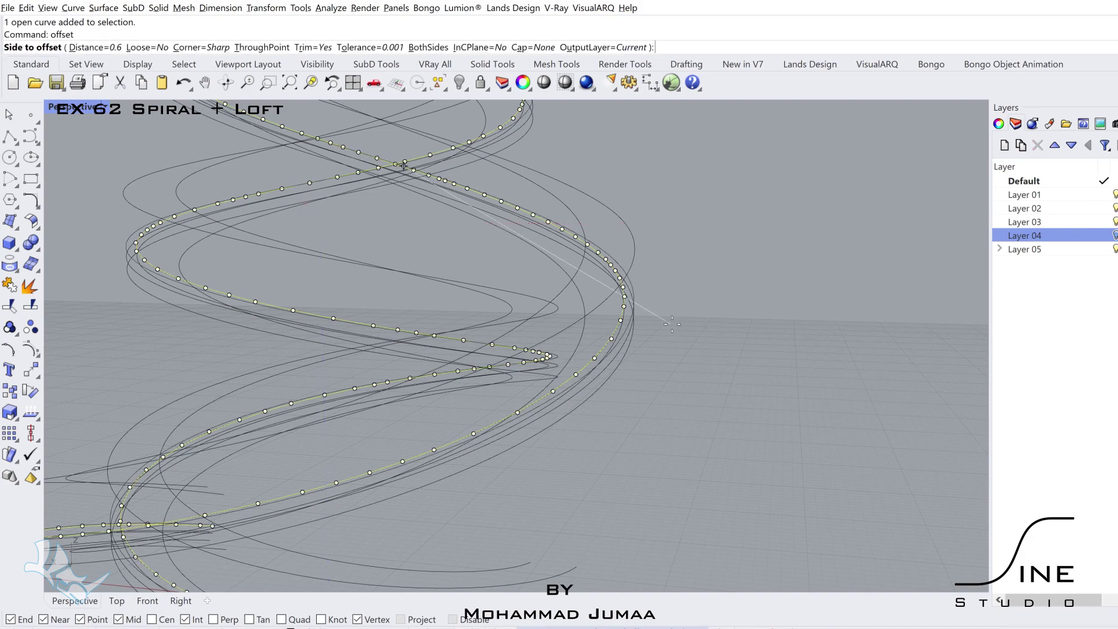
left_click(665, 322)
Try to offset the upper outer spiral curve by 1 m
right_click_drag(651, 317, 722, 303)
left_click(725, 296)
key("Return")
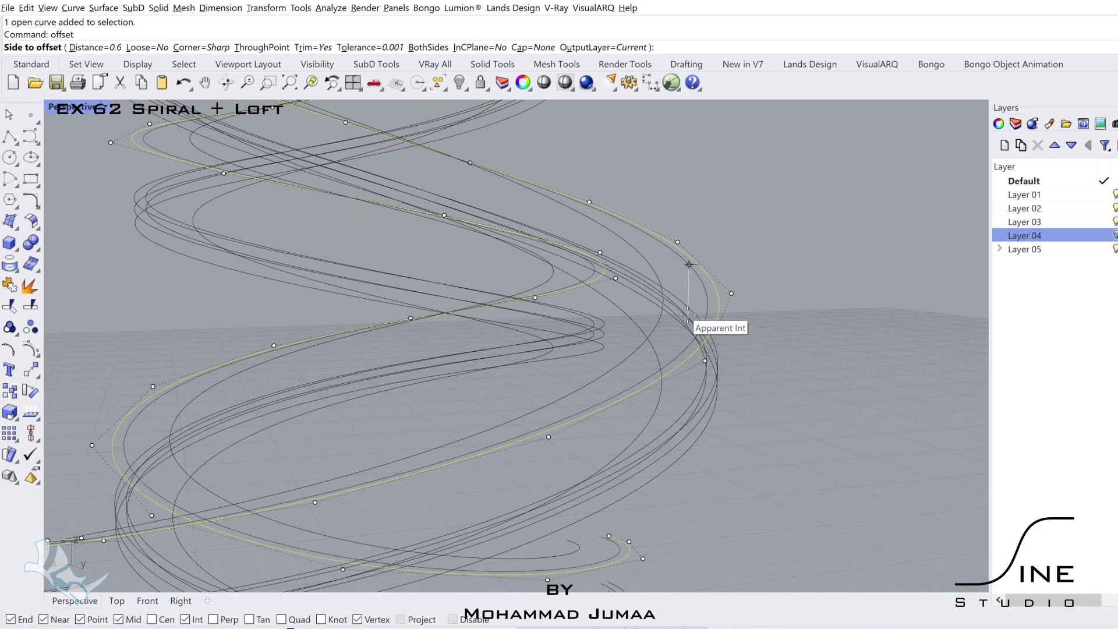
type("1")
key("ctrl+z")
right_click_drag(687, 319, 711, 298)
key("Escape")
Loft through all the spiral curves in profile order, using straight sections without simplifying and leaving the loft open
type("L")
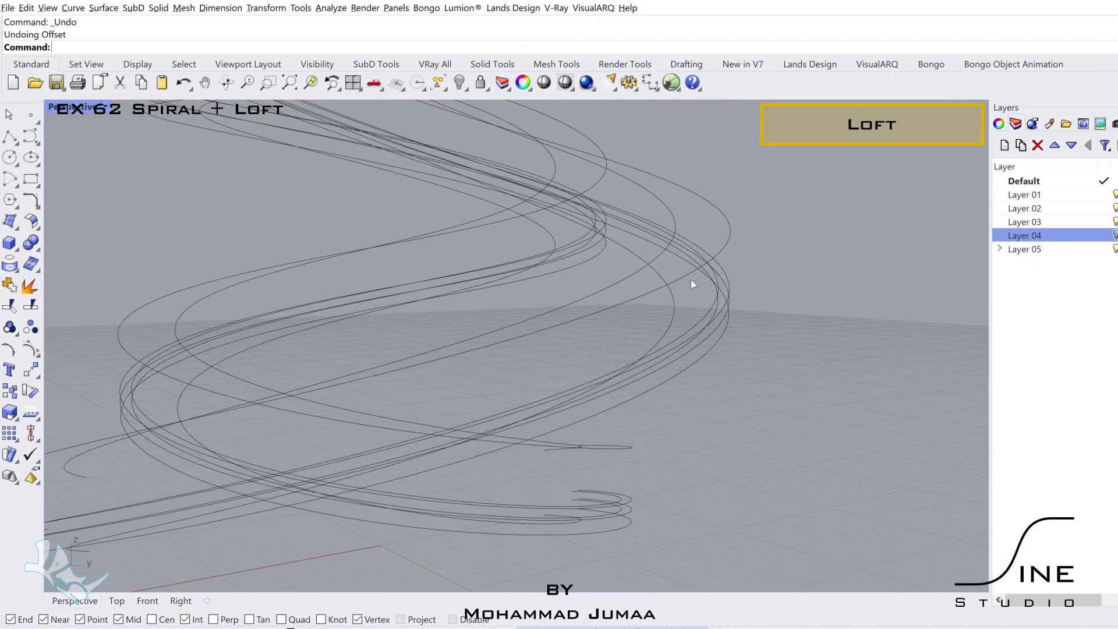
left_click(668, 312)
left_click(680, 362)
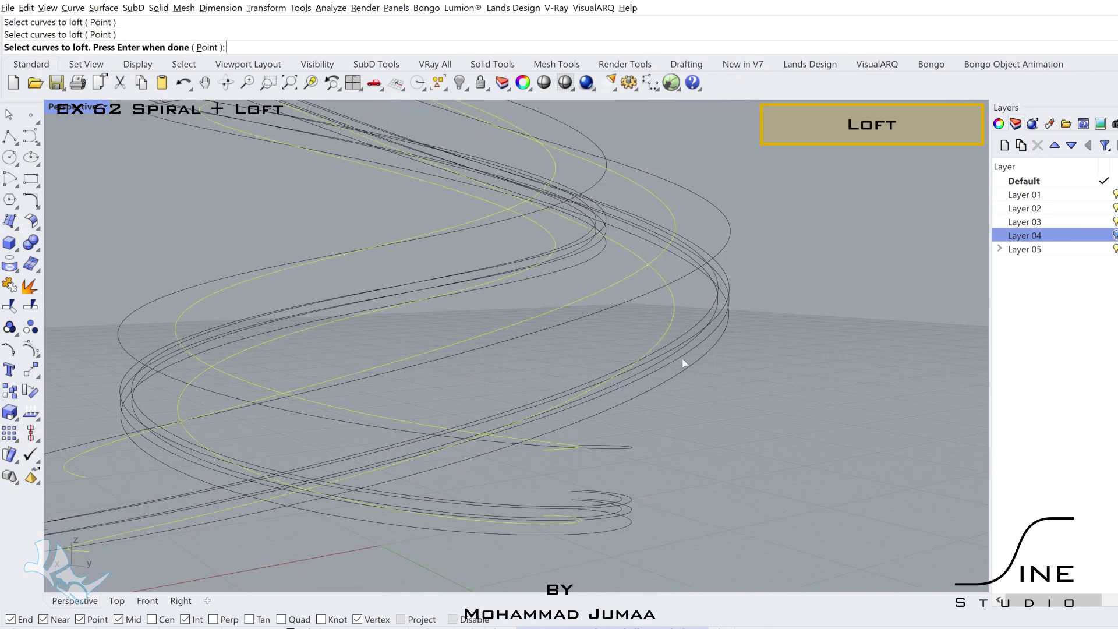
left_click(709, 353)
scroll(710, 353, "up", 5)
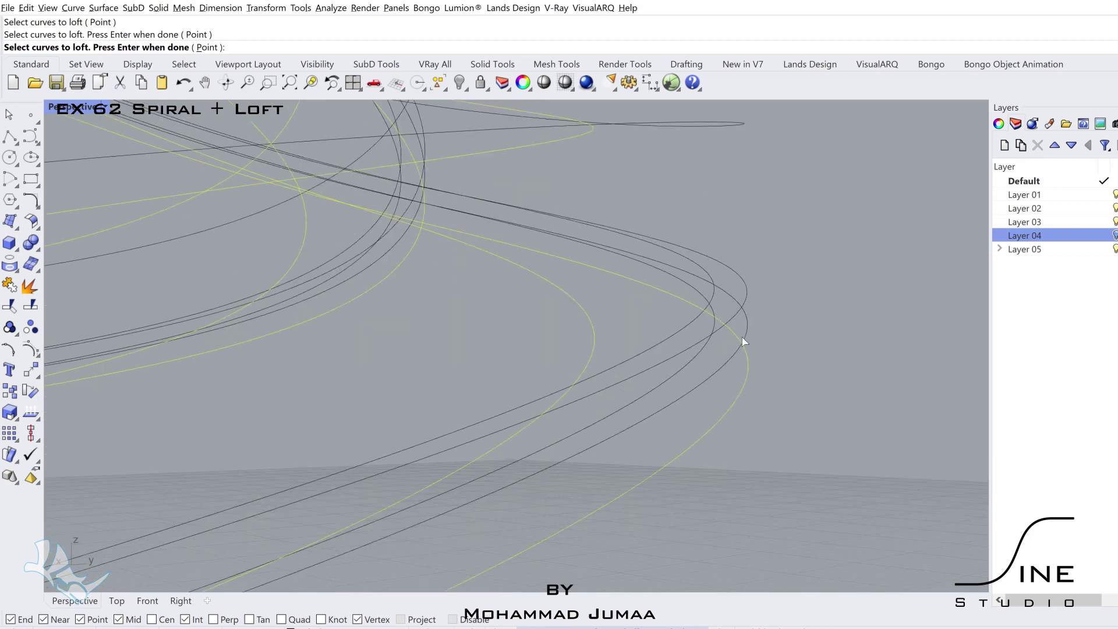
right_click_drag(703, 356, 583, 329)
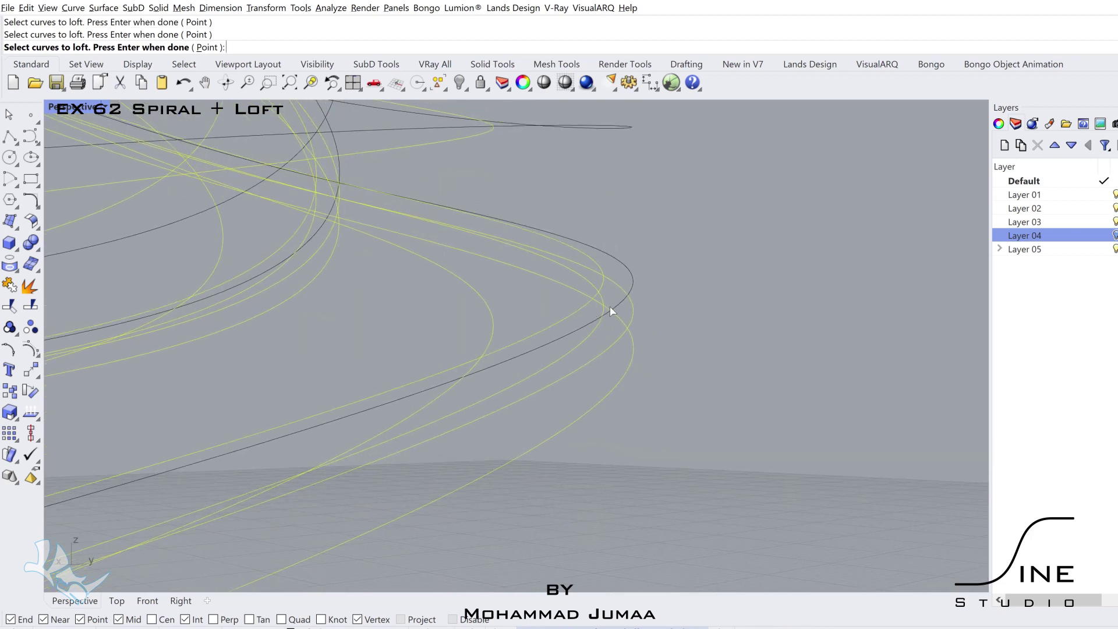
scroll(612, 312, "down", 10)
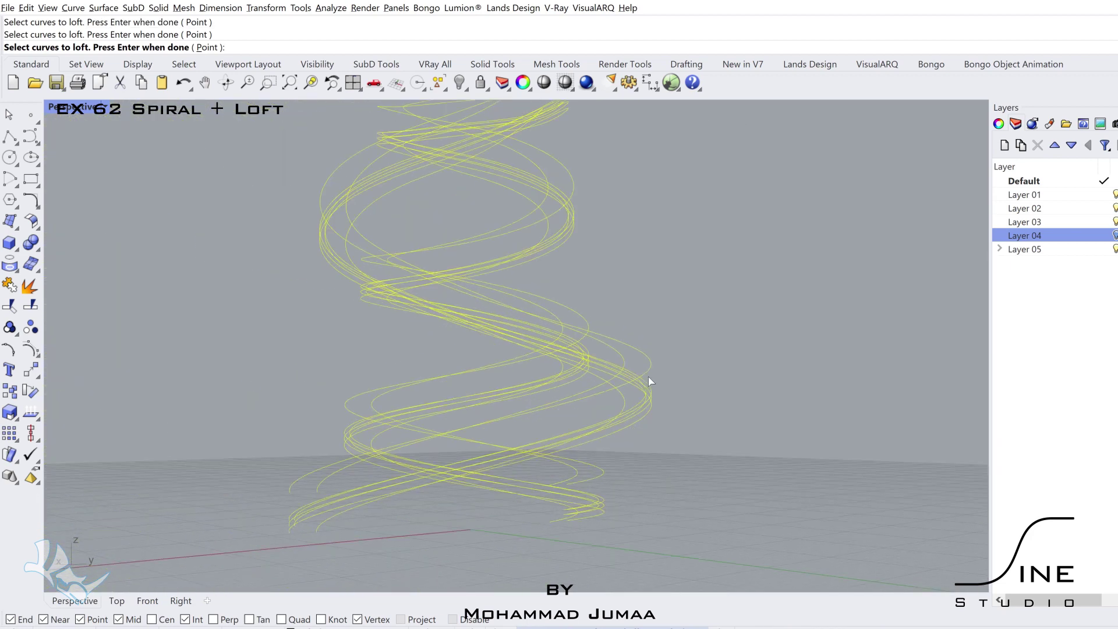
key("Return")
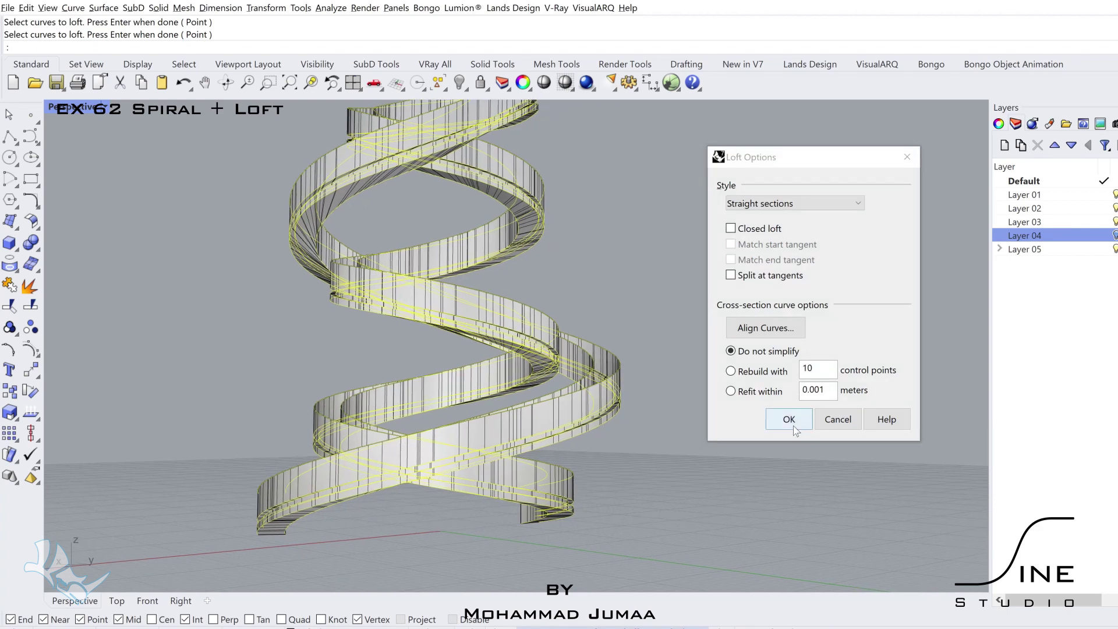
left_click(792, 427)
Select the underside face of the lofted ramp and copy it vertically to above the side walls
right_click_drag(706, 418, 624, 456)
left_click(605, 387)
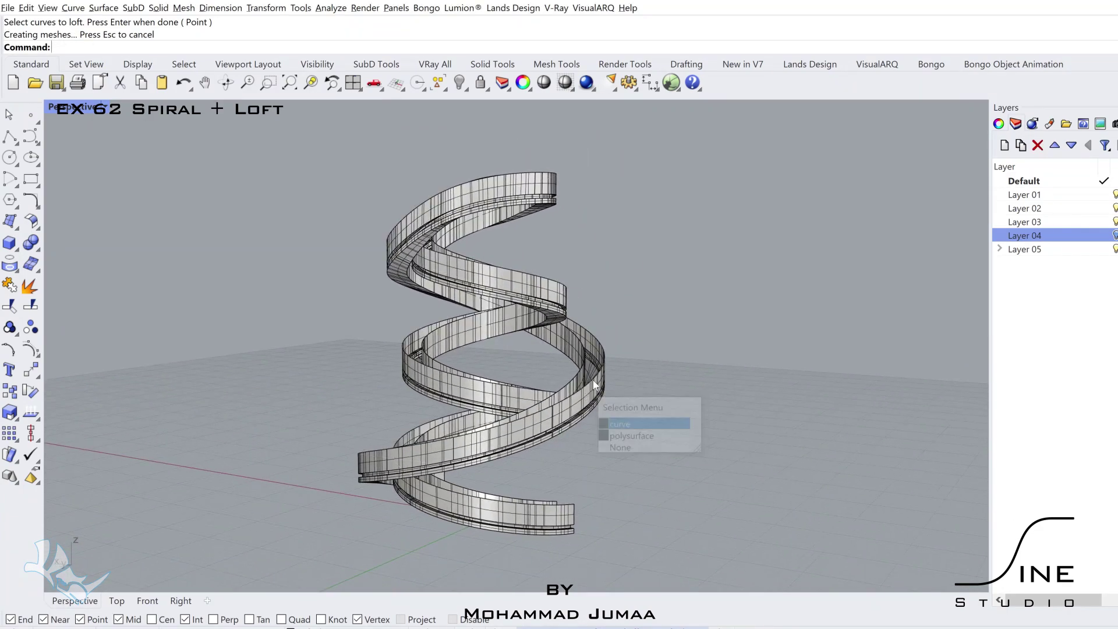
left_click(644, 428)
key("Escape")
scroll(565, 378, "up", 8)
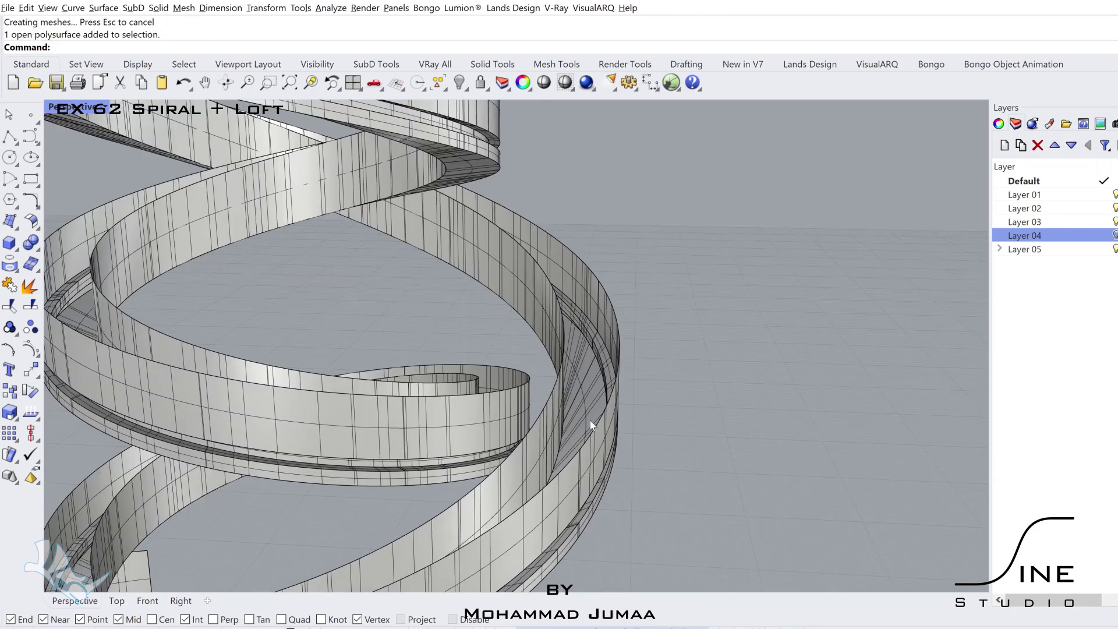
scroll(586, 446, "down", 4)
left_click(586, 446)
scroll(508, 390, "down", 4)
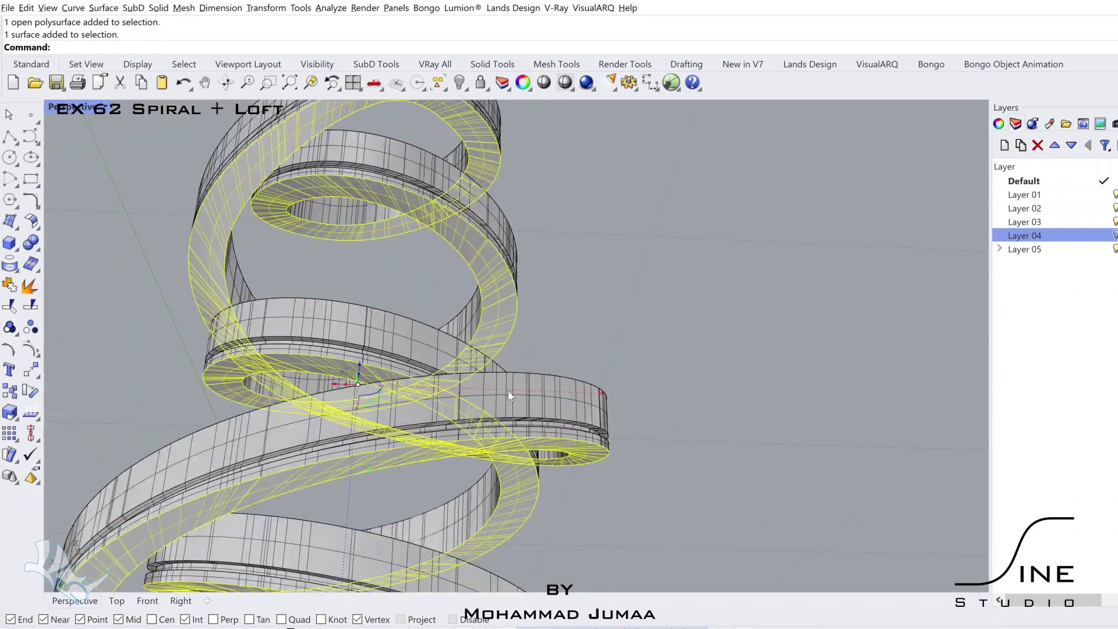
scroll(535, 442, "down", 1)
left_click_drag(456, 393, 456, 323)
right_click_drag(494, 343, 658, 355)
Extrude the copied spiral surface downward about 0.38 m to give it thickness
left_click(676, 373)
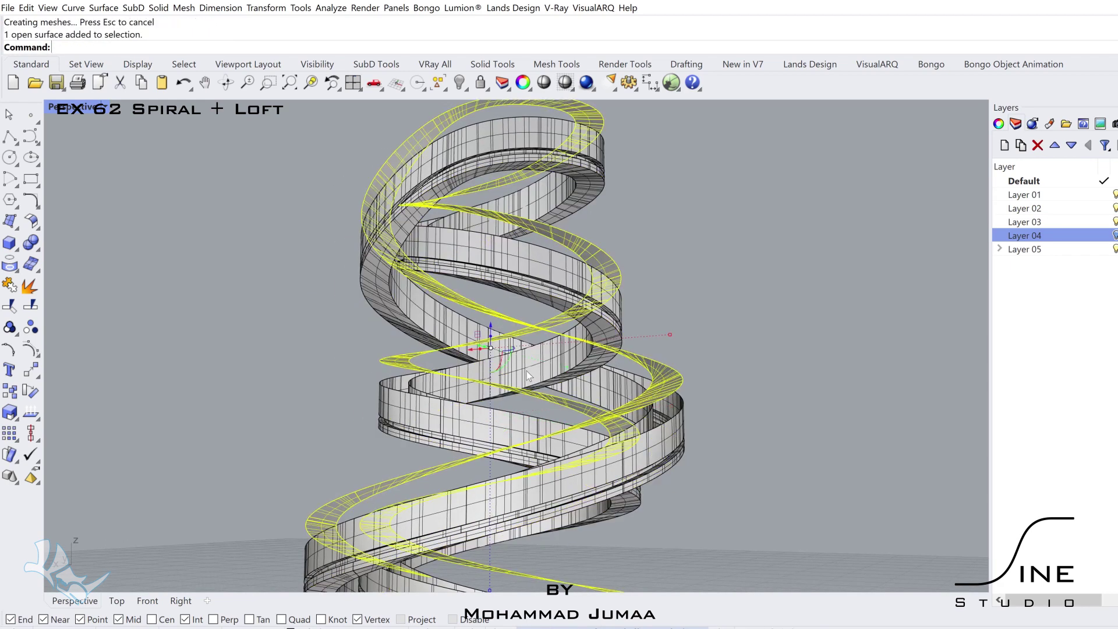
left_click_drag(491, 338, 493, 343)
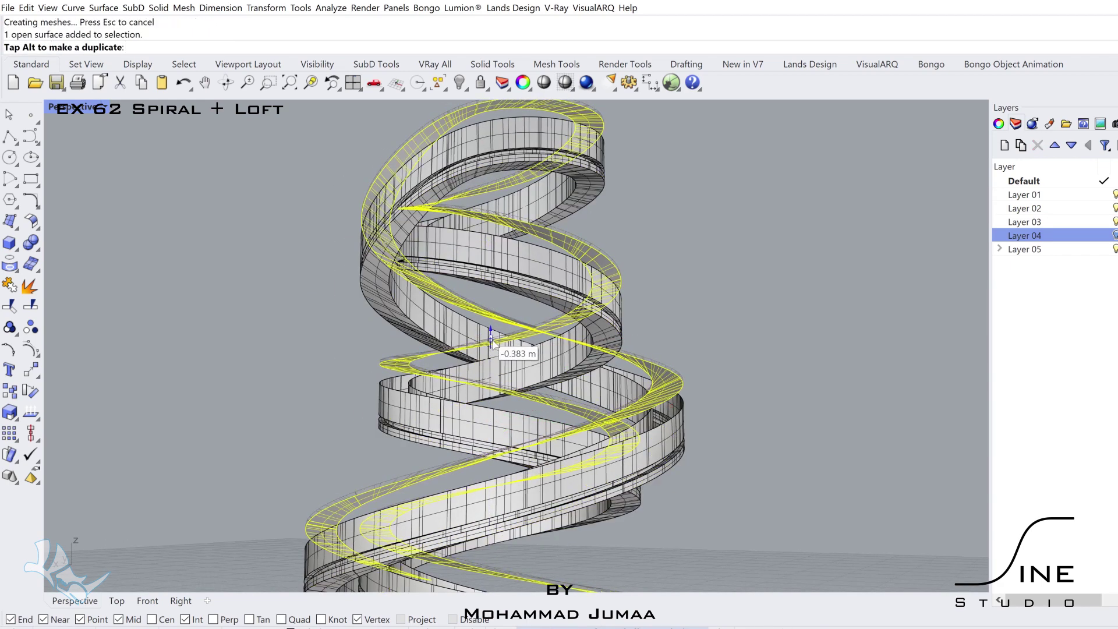
scroll(704, 358, "up", 3)
Assign the Golden Metal material to the thickened spiral band above the walls
left_click(633, 386)
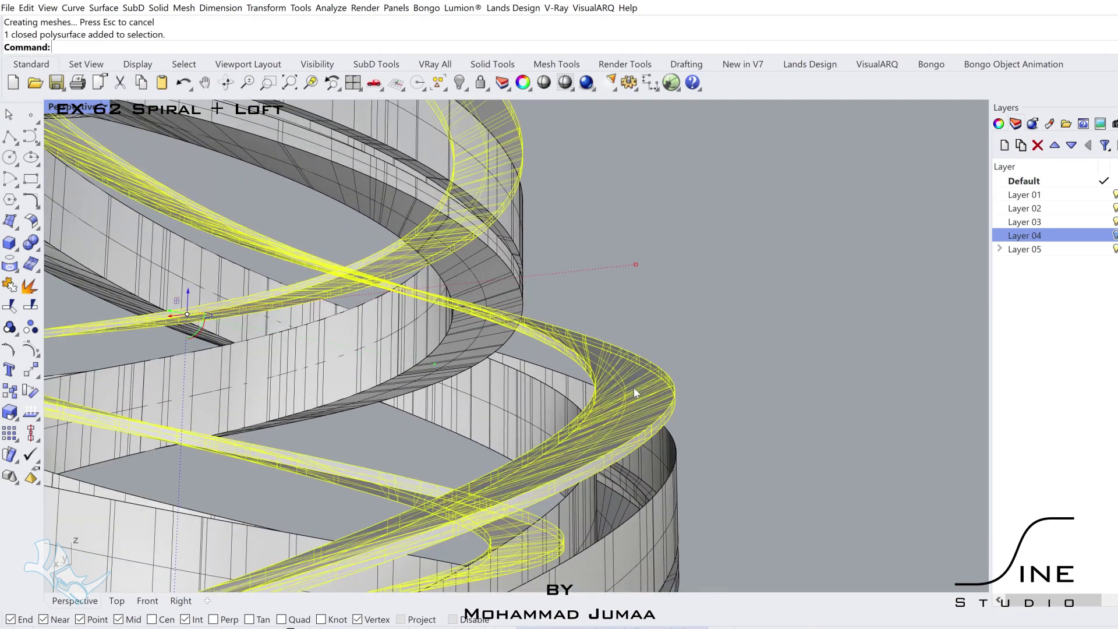
scroll(634, 387, "down", 2)
left_click(1049, 124)
scroll(1026, 225, "up", 3)
left_click(1048, 208)
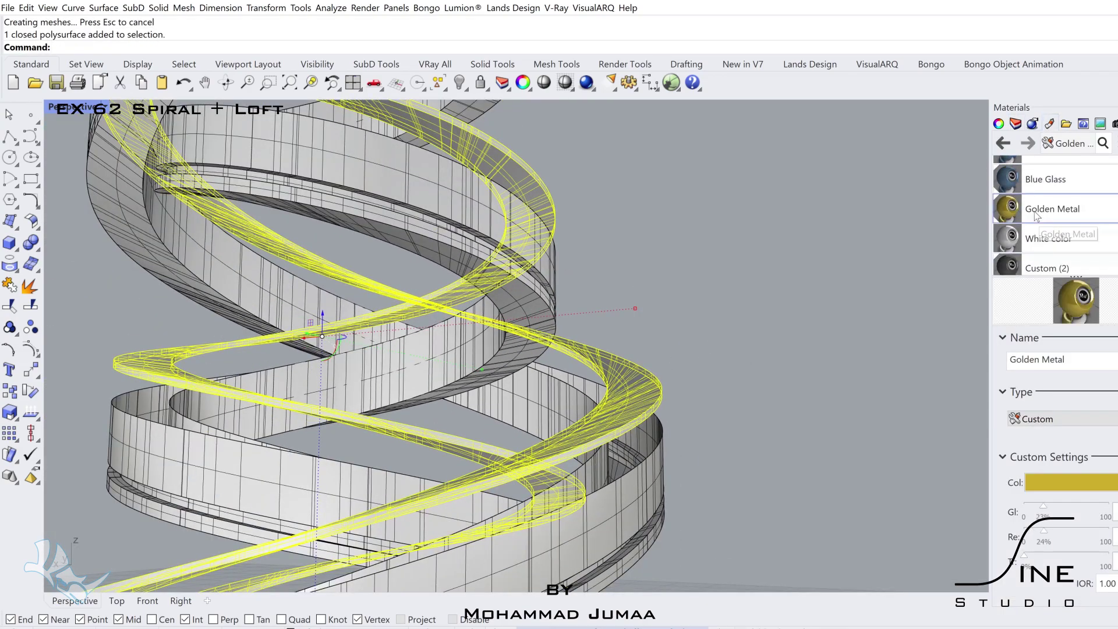
right_click(1048, 209)
left_click(897, 17)
left_click(642, 493)
right_click_drag(642, 492, 739, 364)
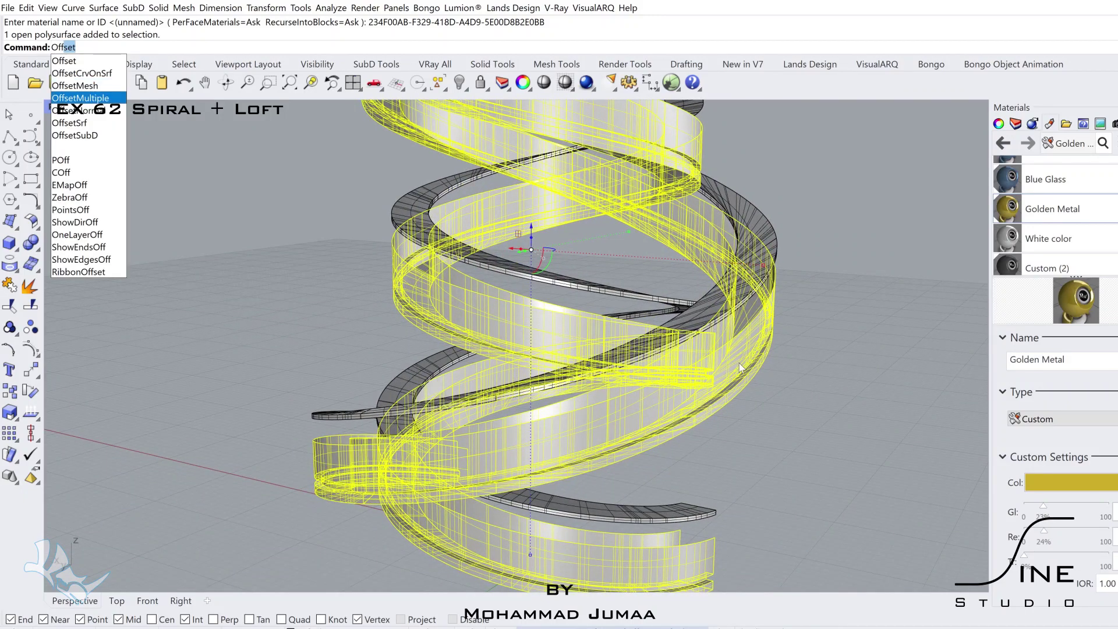
key("Return")
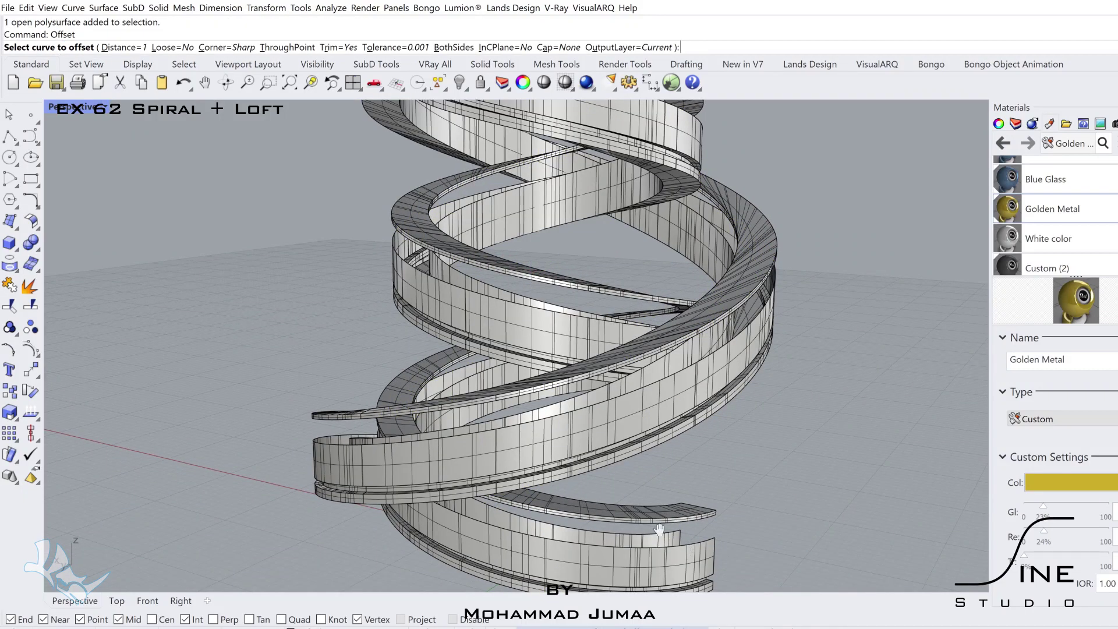
key("Escape")
Assign the Gray material to the lofted ramp polysurface
right_click_drag(659, 529, 437, 458, "shift")
left_click(618, 516)
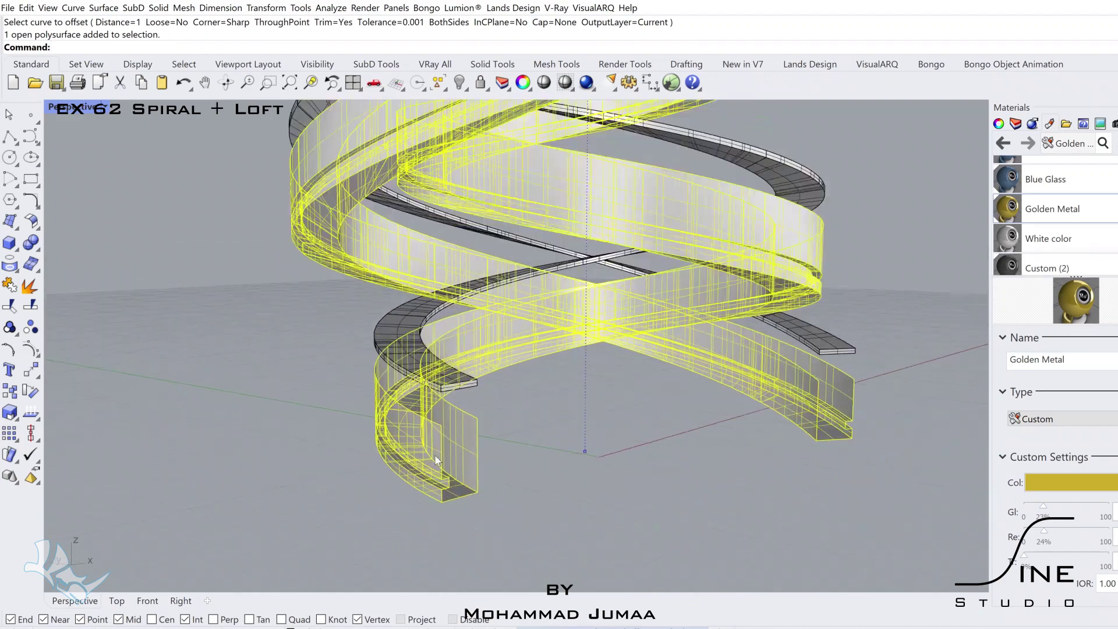
scroll(459, 465, "up", 2)
left_click(509, 469)
left_click(442, 484)
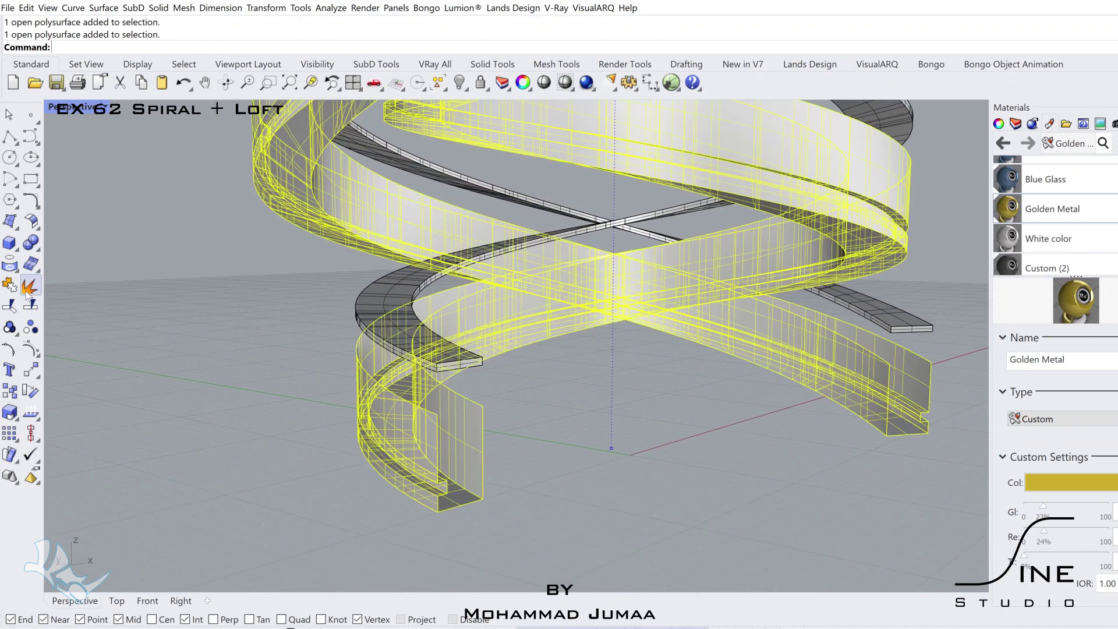
scroll(1105, 227, "down", 3)
right_click(1039, 240)
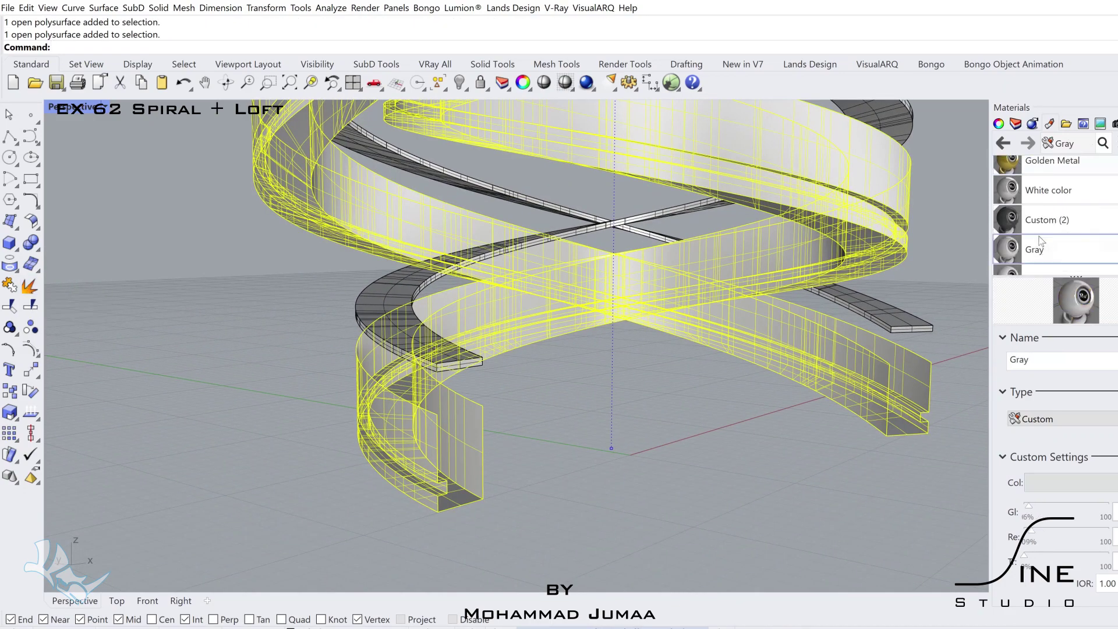
left_click(978, 19)
Explode the lofted ramp polysurface into separate surfaces
right_click_drag(593, 448, 526, 447, "shift")
left_click(527, 447)
left_click(379, 440)
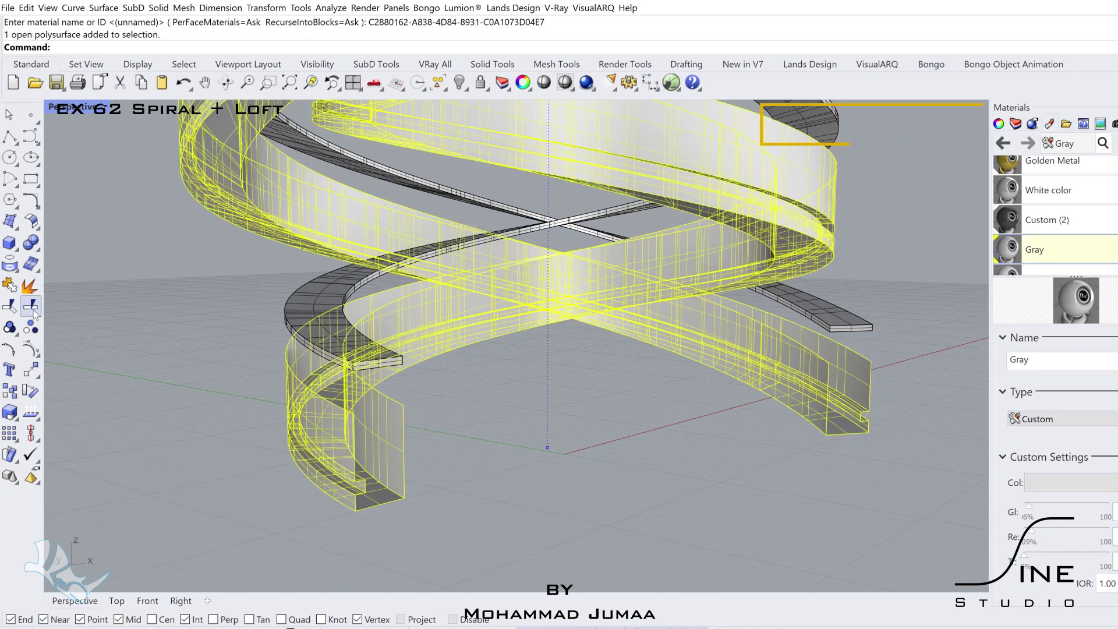
left_click(31, 285)
Offset the ramp's inner and outer wall surfaces by 0.25 m as solids, deleting the input surfaces
left_click(373, 438)
scroll(349, 446, "up", 2)
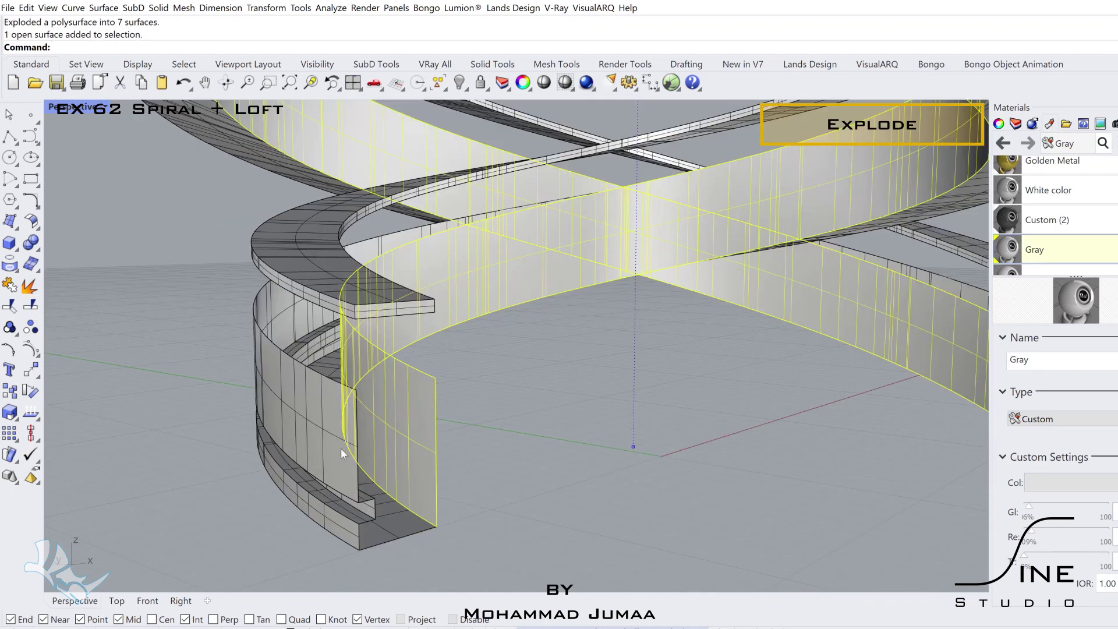
left_click(88, 123)
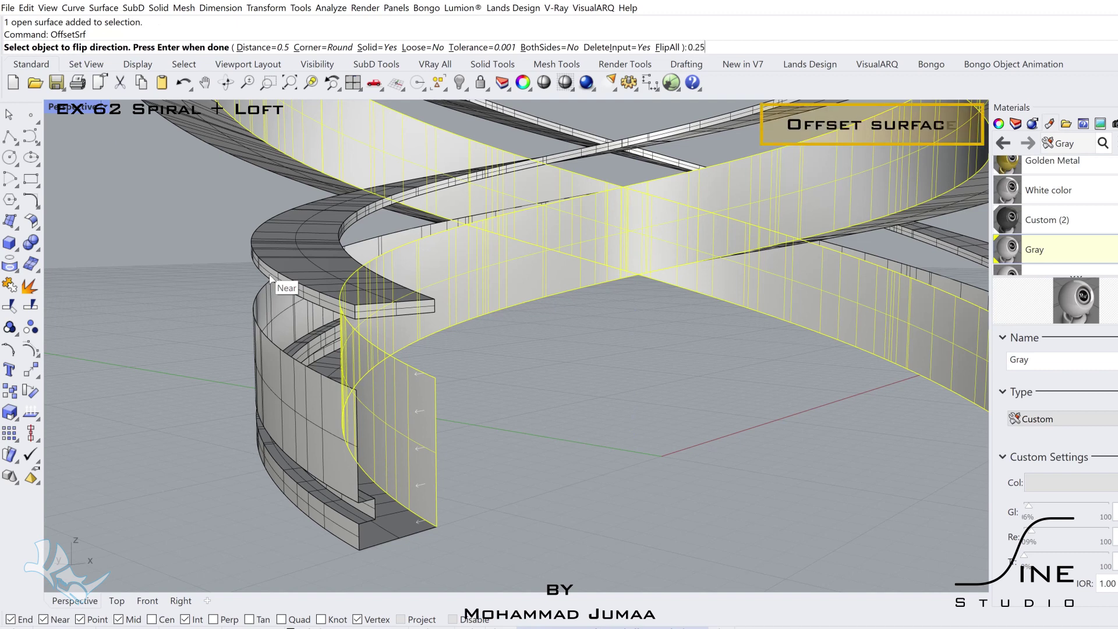
key("Return")
scroll(303, 372, "down", 1)
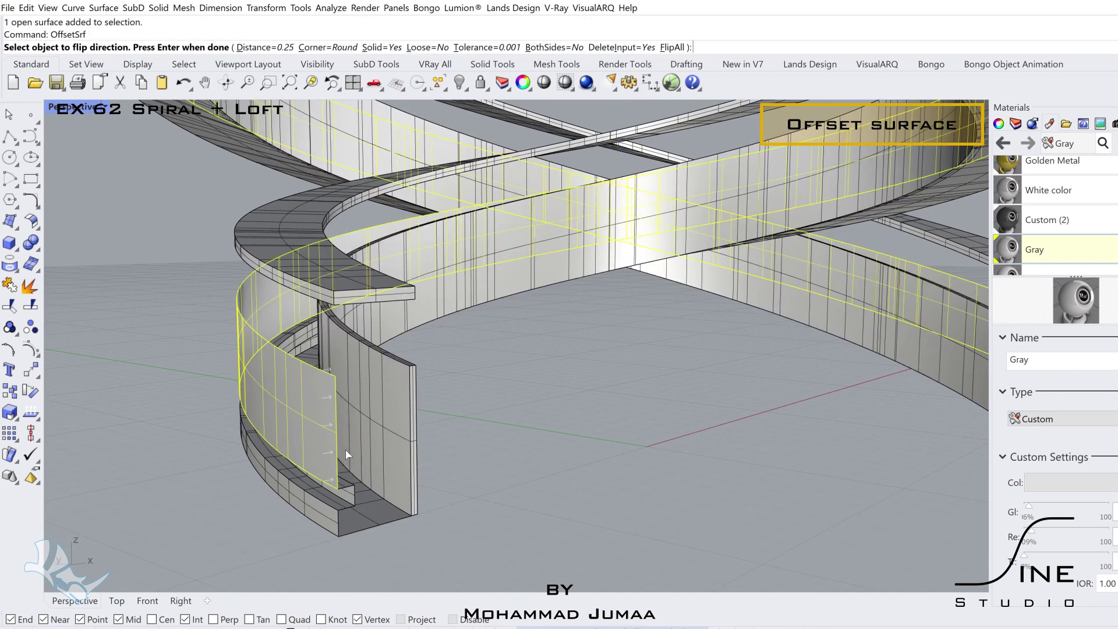
key("Return")
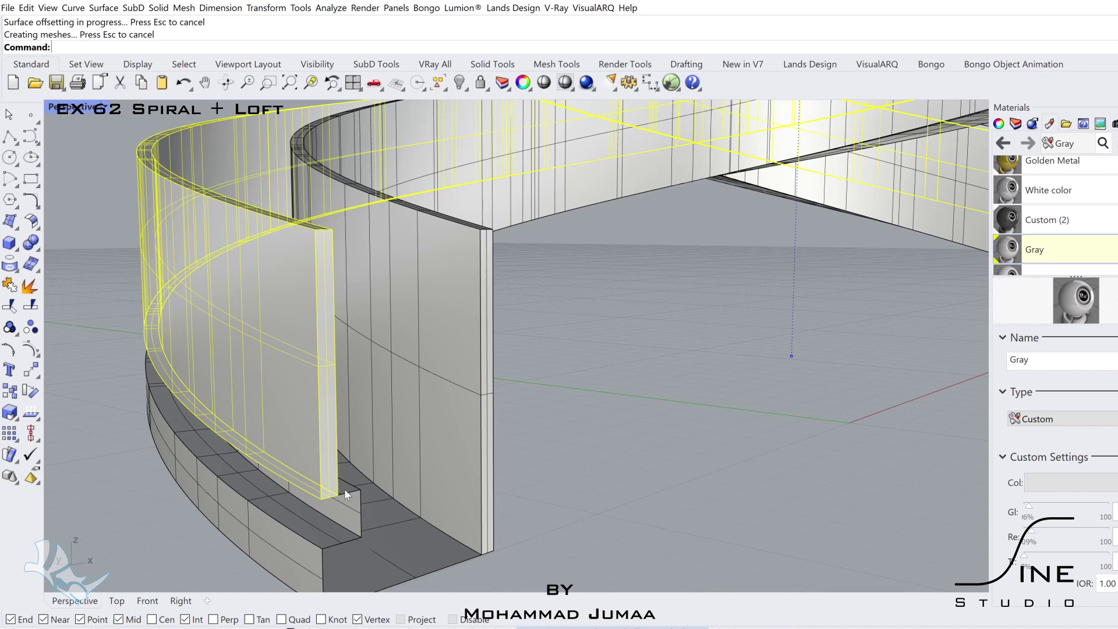
Offset the groove's upper ledge, riser, lower ledge and the lower outer wall separately by 0.25 m as solids
left_click(348, 479)
key("Return")
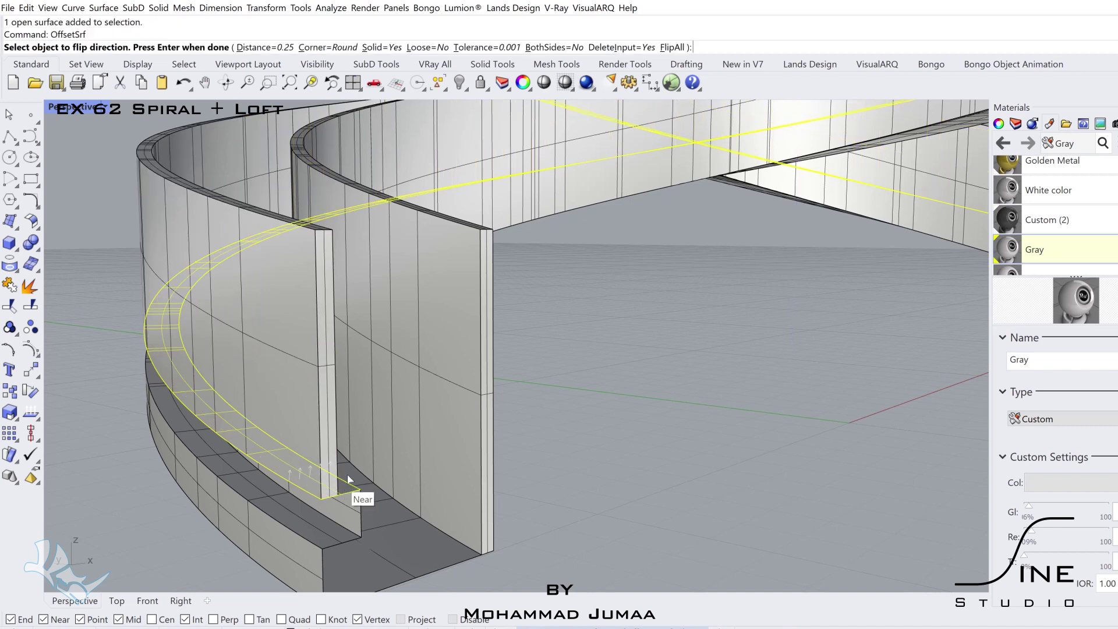
key("Return")
left_click(355, 524)
left_click(329, 539)
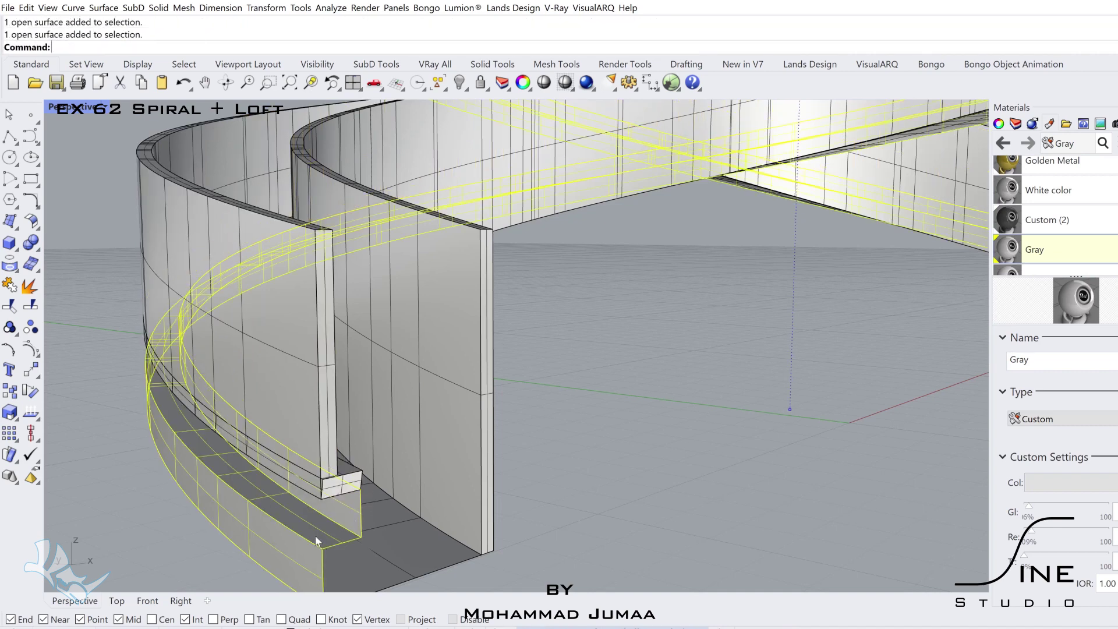
key("Return")
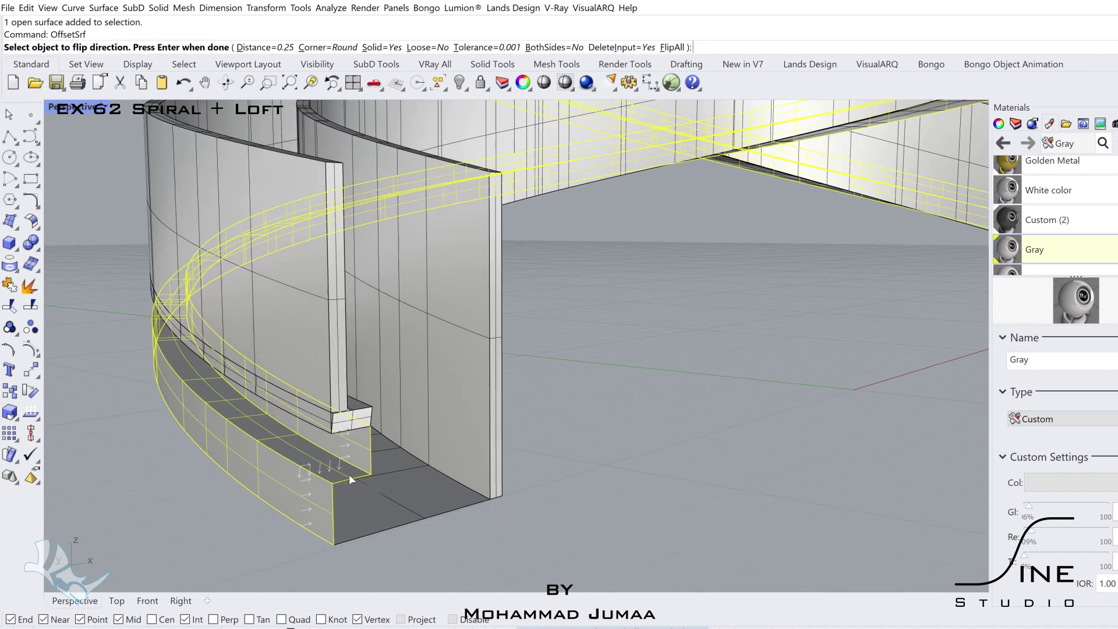
key("Return")
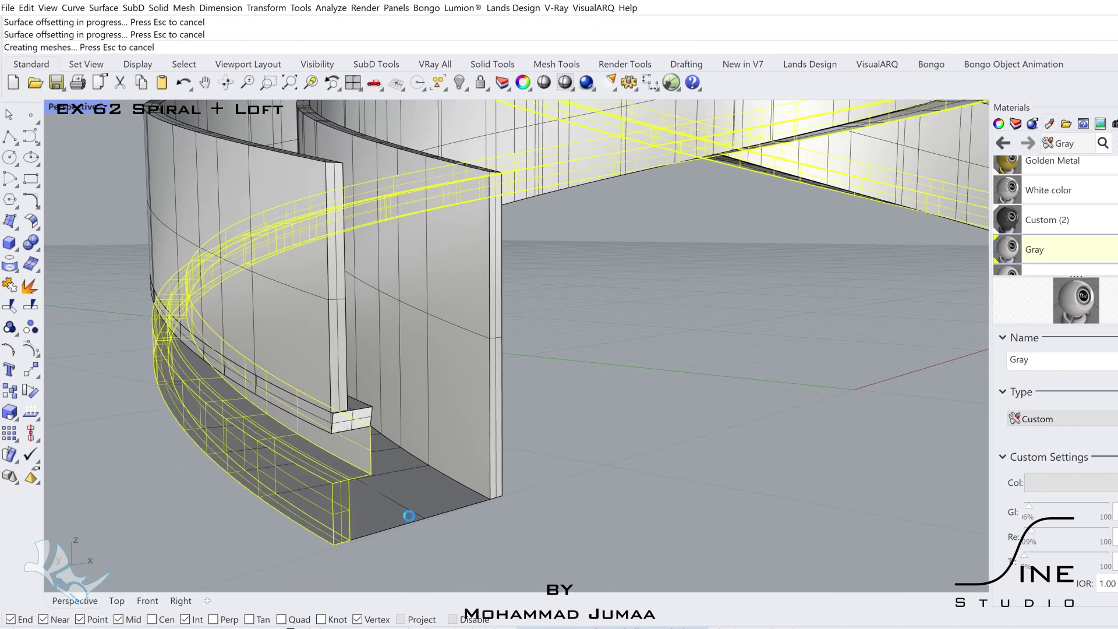
scroll(408, 518, "up", 5)
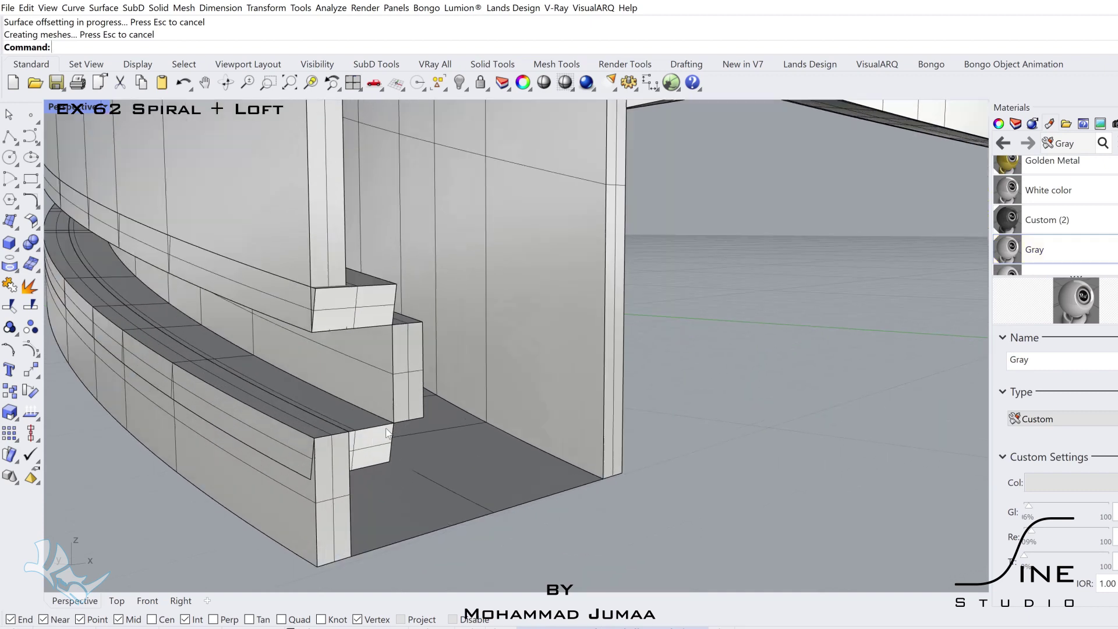
scroll(387, 433, "up", 2)
left_click(417, 373)
type("Scale1D")
key("Return")
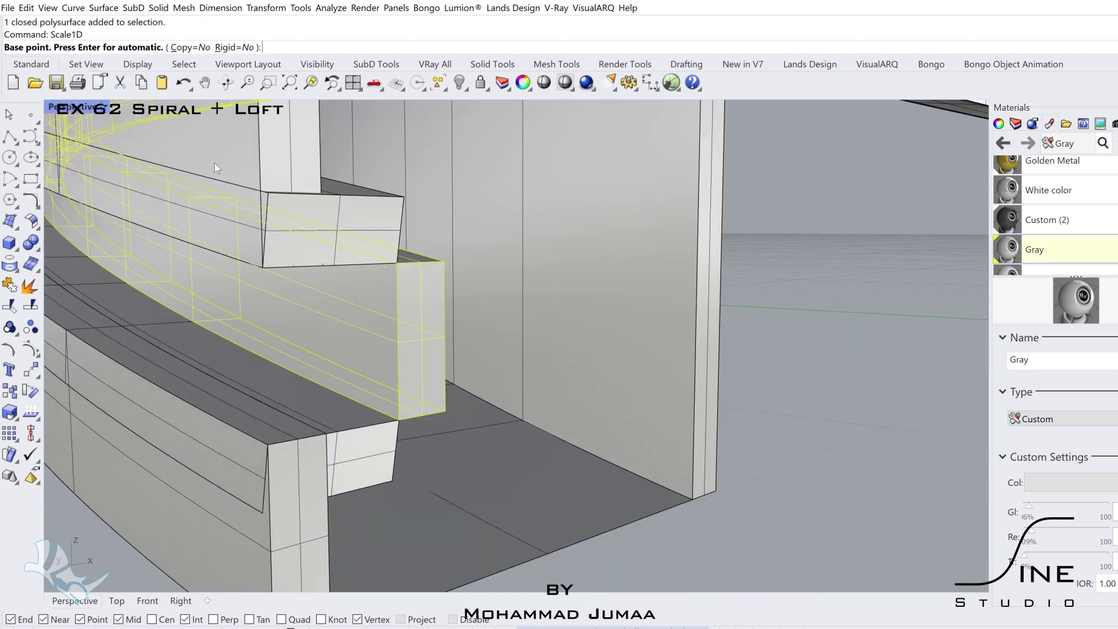
left_click(397, 345)
left_click(397, 263)
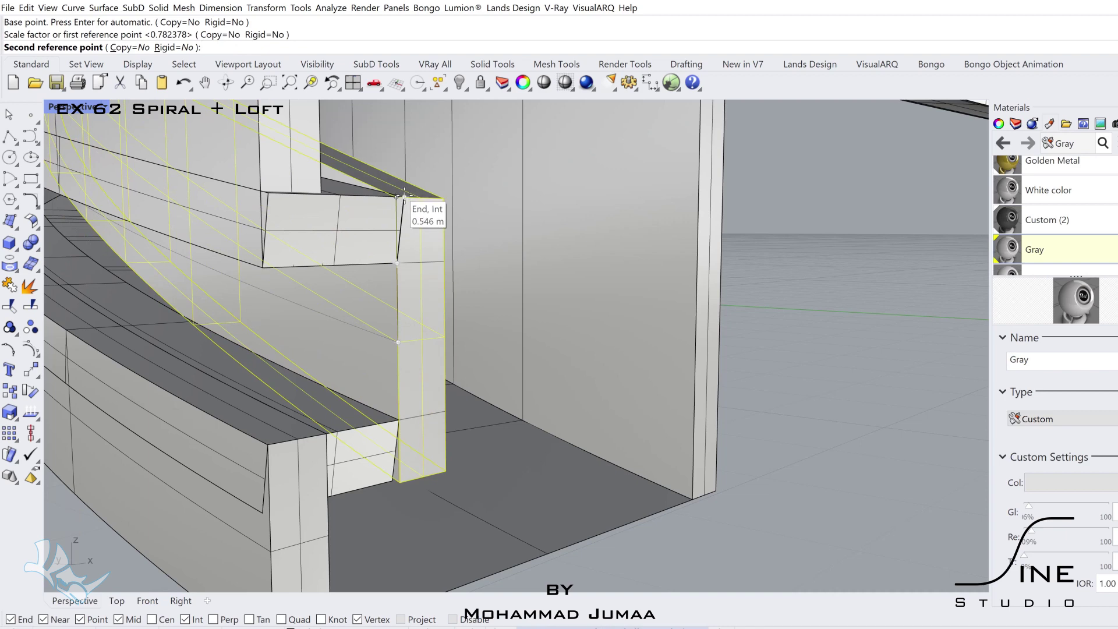
key("Escape")
Undo the separate offsets and join the groove's upper ledge, riser and lower ledge into one polysurface
key("ctrl+z")
key("ctrl+z")
key("ctrl+z")
left_click(348, 255)
left_click(332, 332, "shift")
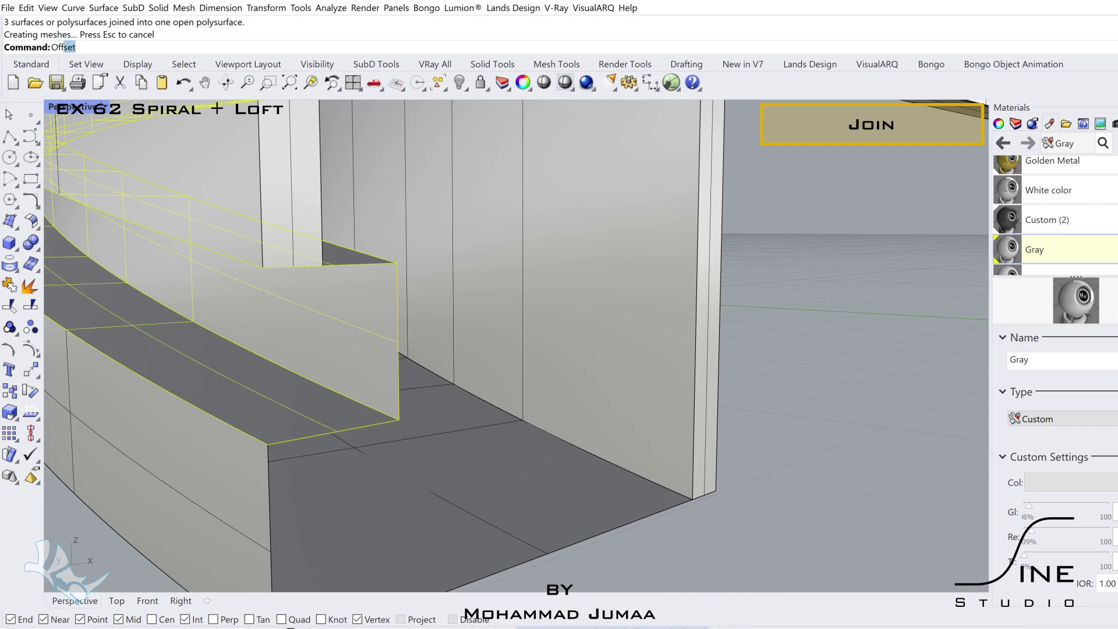
Try offsetting the joined groove polysurface by 0.25 m as a solid with round corners, and undo it
key("Return")
key("Return")
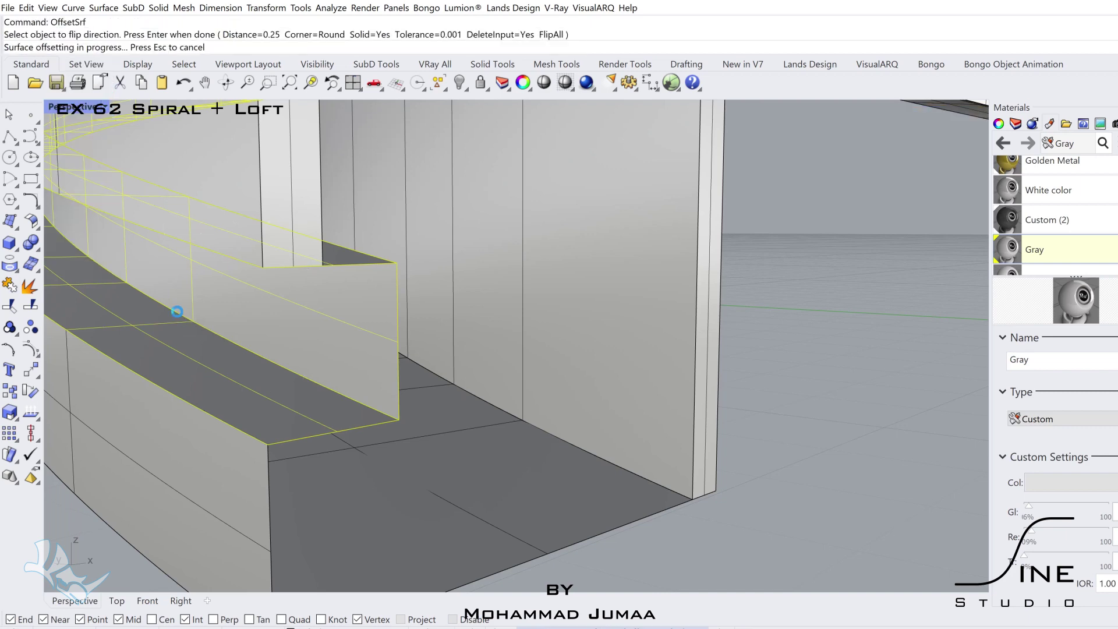
scroll(326, 394, "down", 10)
right_click_drag(451, 483, 429, 465, "shift")
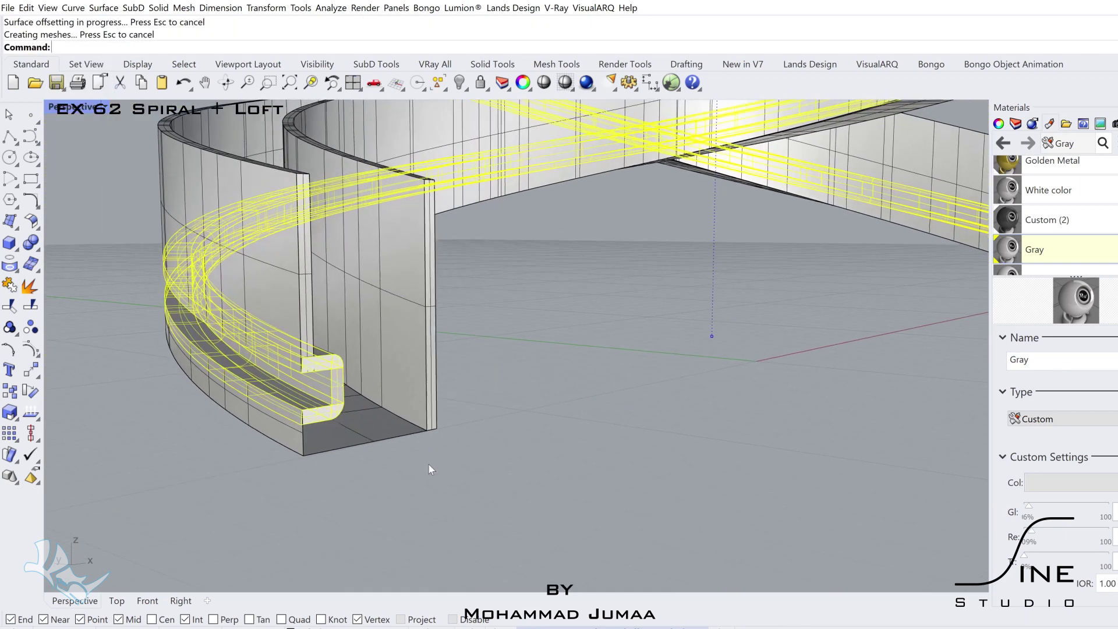
scroll(303, 379, "up", 5)
key("ctrl+z")
Offset the joined groove polysurface by 0.25 m as a solid with sharp corners, deleting the input
key("Return")
left_click(337, 48)
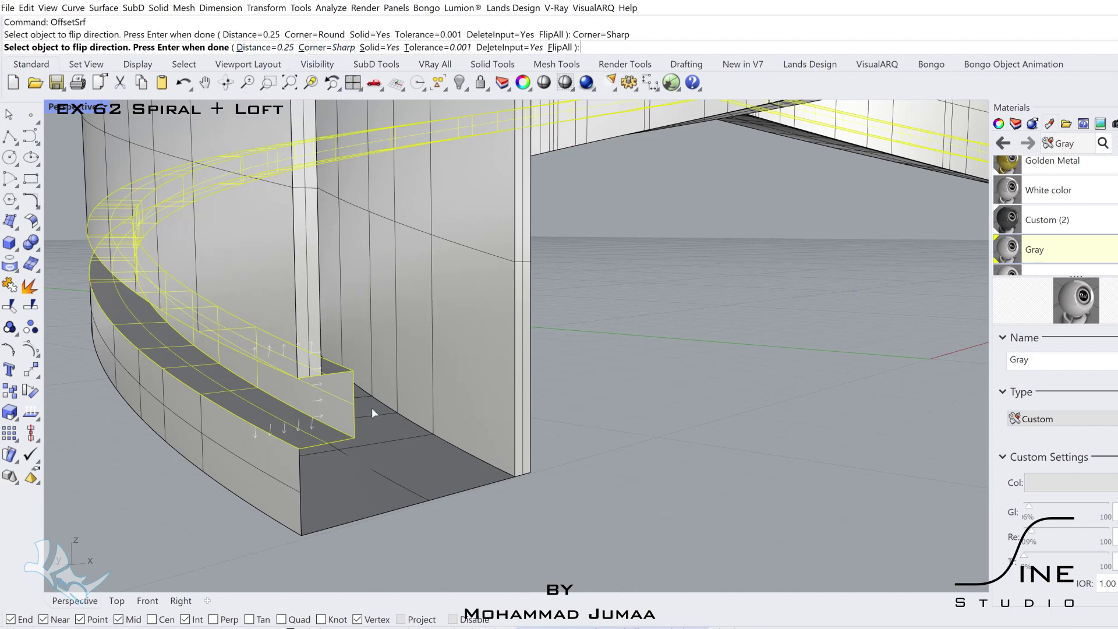
right_click(371, 408)
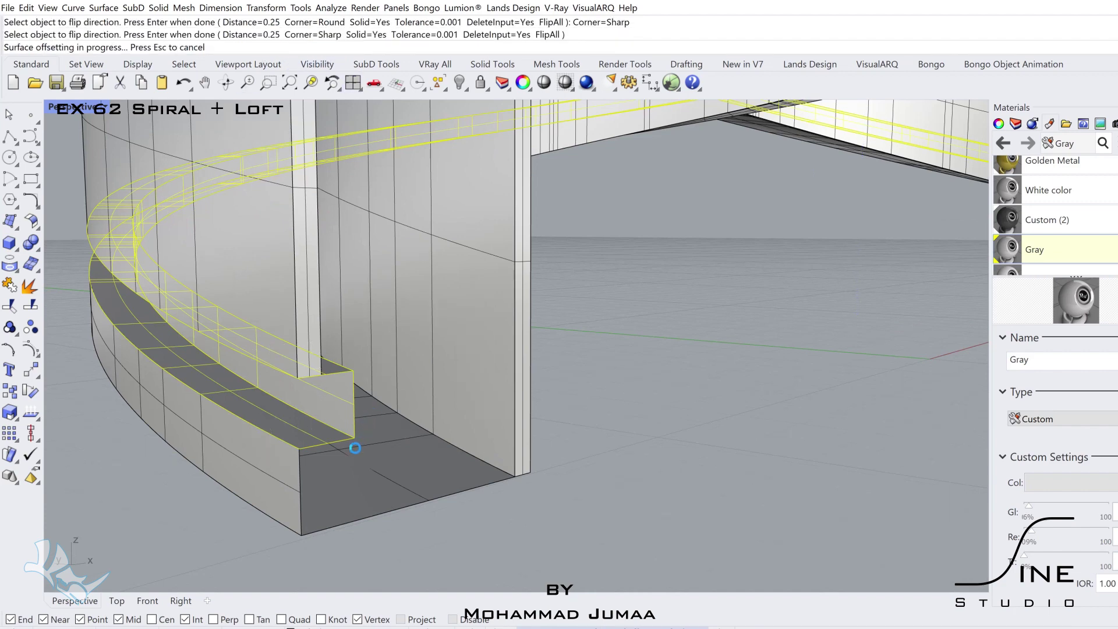
right_click_drag(352, 451, 371, 442, "shift")
Offset the lower outer wall surface below the groove by 0.25 m as a solid
left_click(345, 434)
right_click(354, 428)
right_click(361, 424)
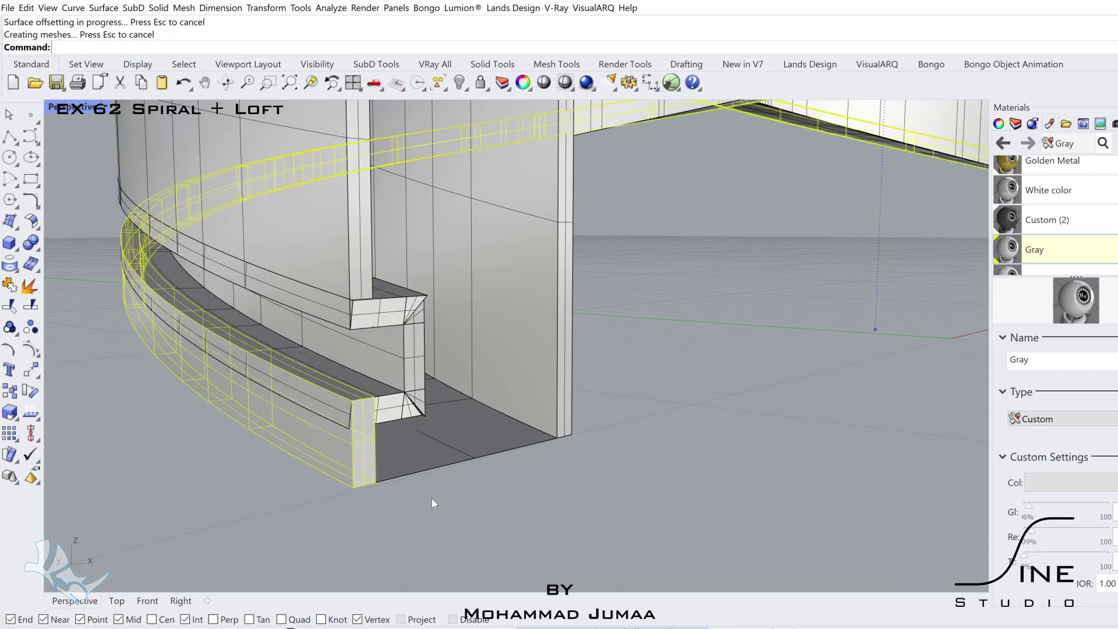
Assign the Gray material to all the thickened ramp pieces and bring back the hidden central cylinder
scroll(434, 507, "down", 6)
left_click_drag(486, 564, 488, 560)
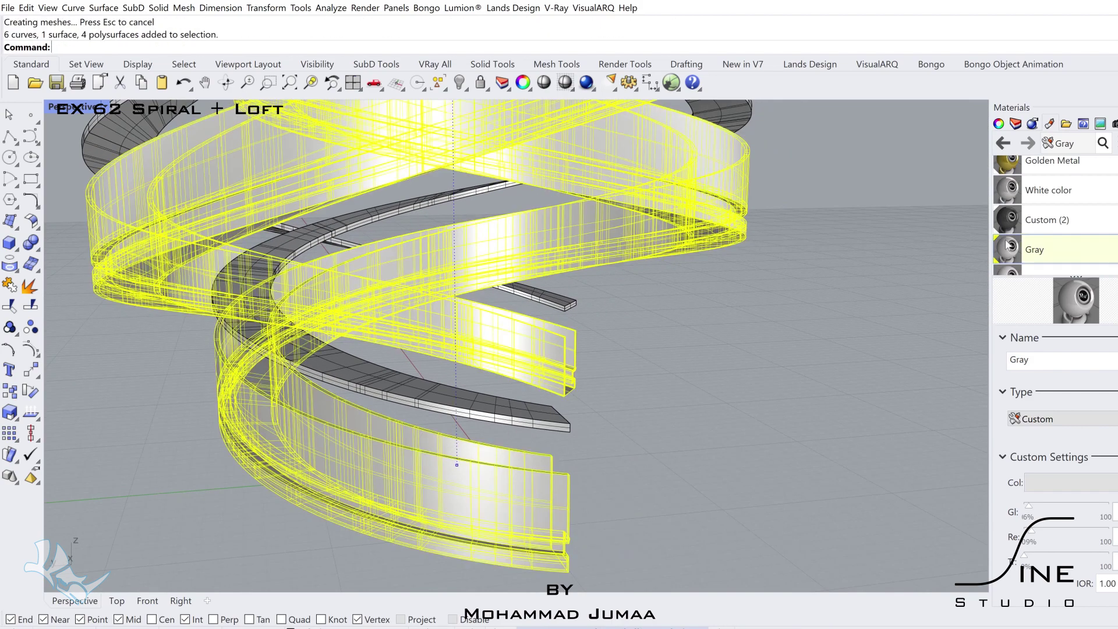
right_click(1030, 256)
left_click(1008, 59)
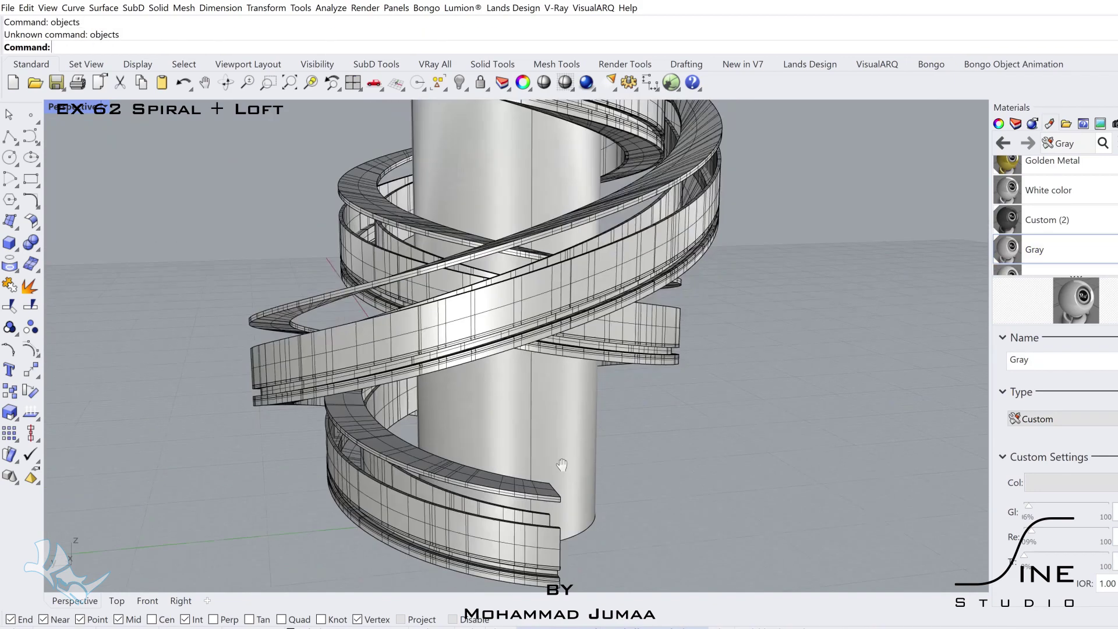
Raise the central cylinder's top face vertically toward the upper end of the spiral ramp
scroll(556, 384, "down", 3)
right_click(556, 384, "ctrl+shift")
scroll(556, 384, "up", 4)
left_click(554, 385, "ctrl+shift")
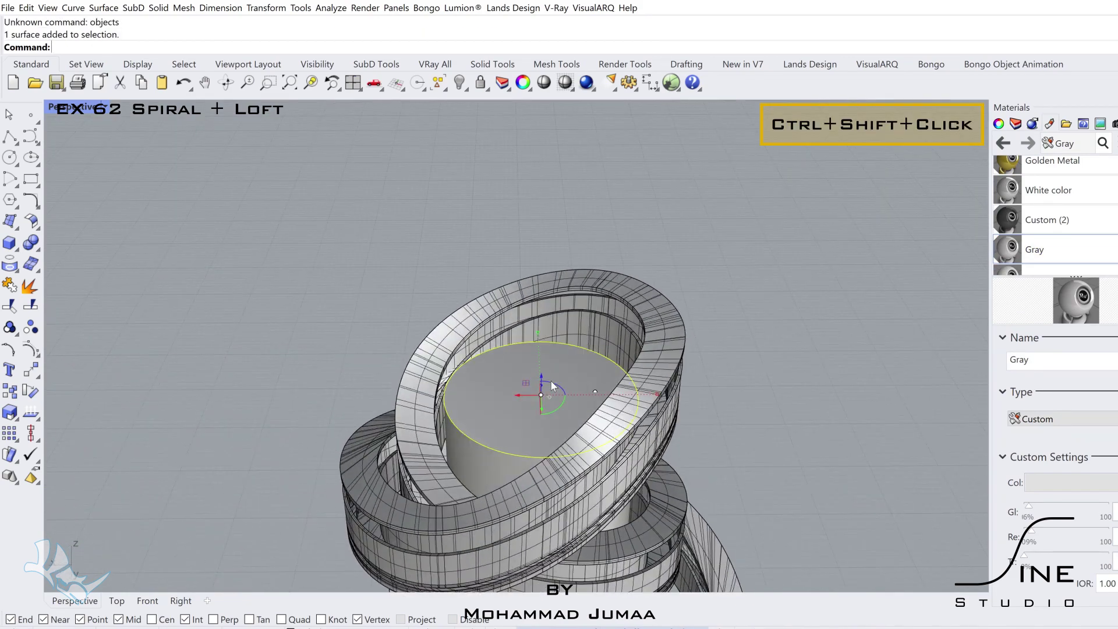
left_click(565, 344)
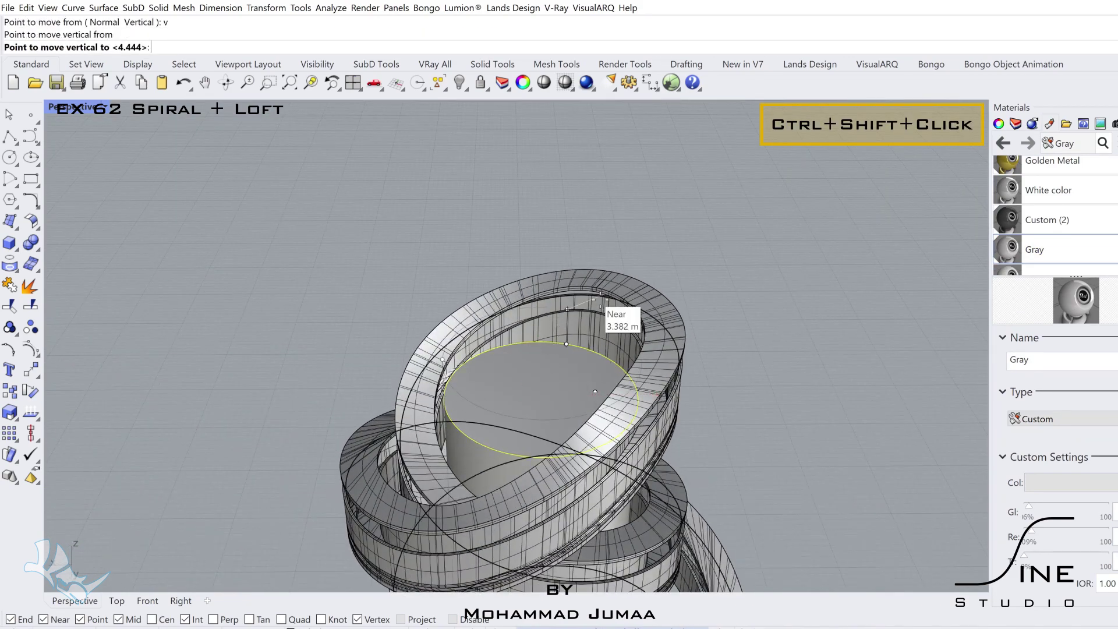
left_click(647, 287)
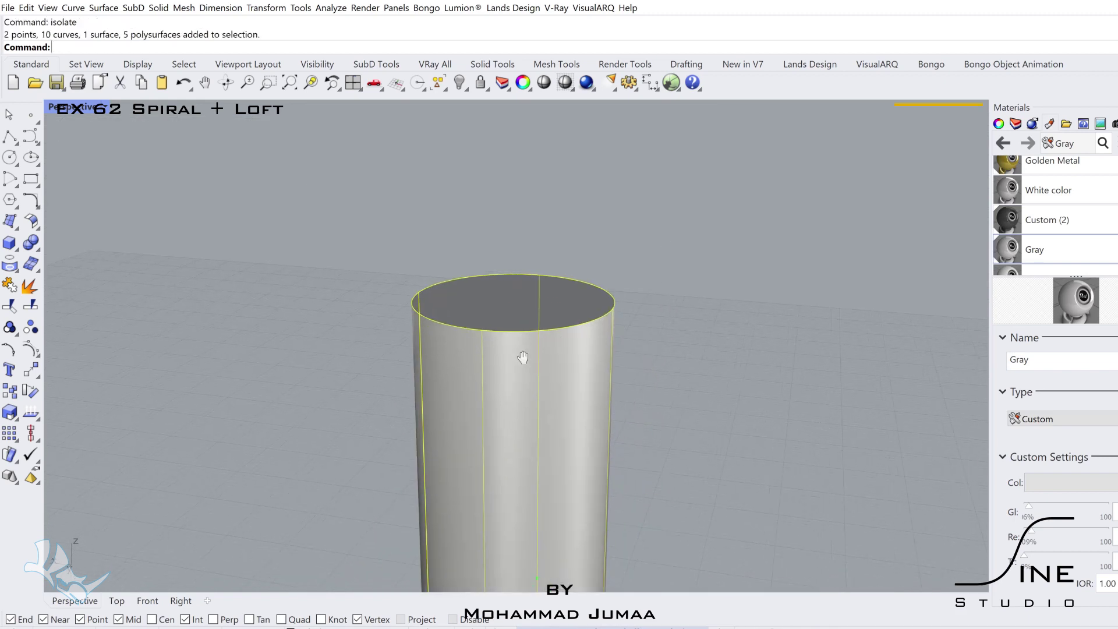
Isolate the central cylinder and explode it into separate surfaces
left_click(24, 289)
right_click_drag(663, 453, 612, 420, "shift")
scroll(495, 404, "down", 2)
Rebuild the cylinder's side surface with 15 U and 10 V points at degree 3, deleting the input
left_click(495, 403)
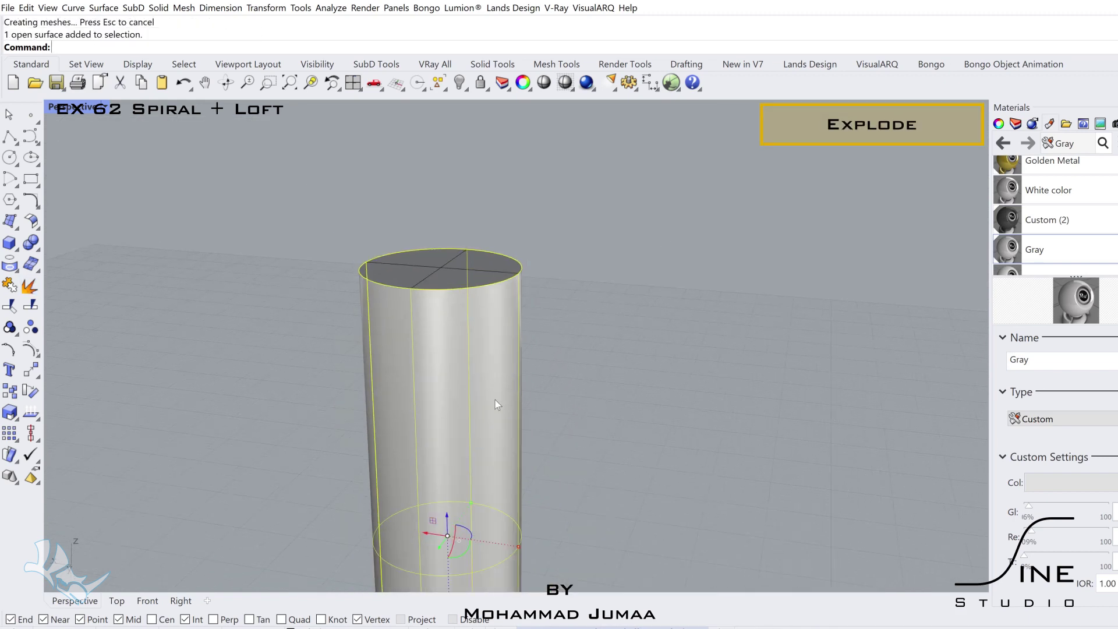
right_click_drag(494, 403, 479, 362)
type("Rebuild")
key("Return")
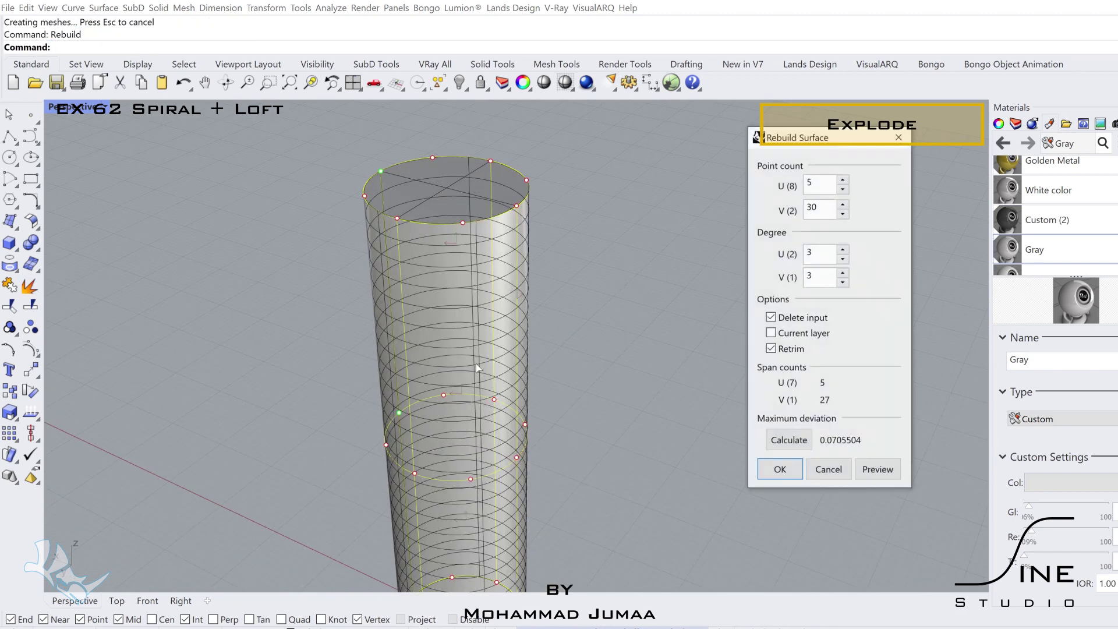
left_click(842, 181)
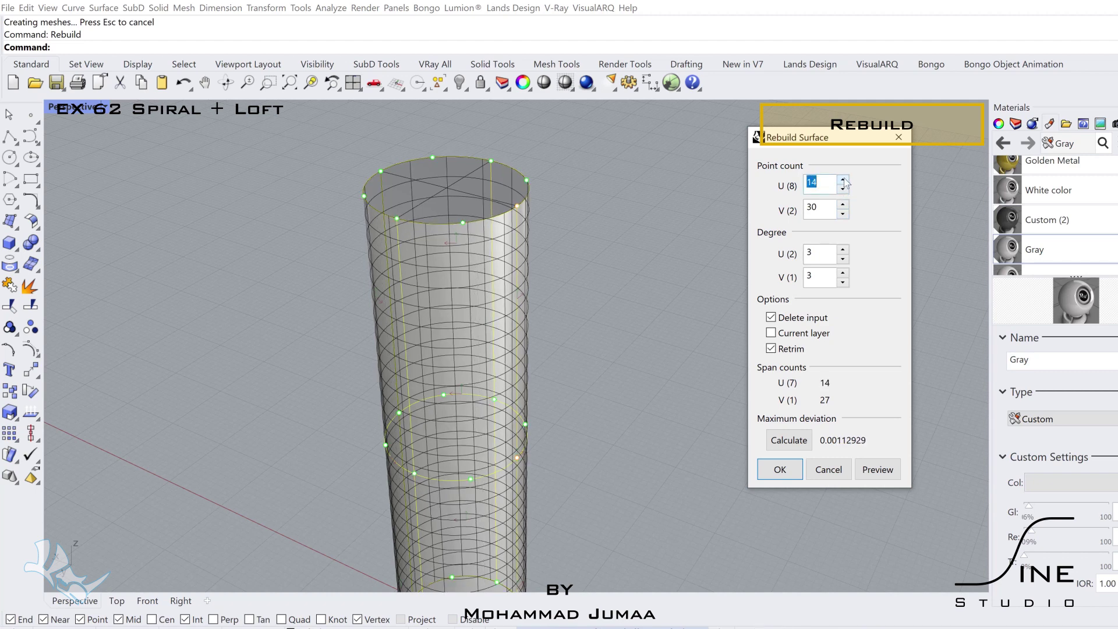
key("Tab")
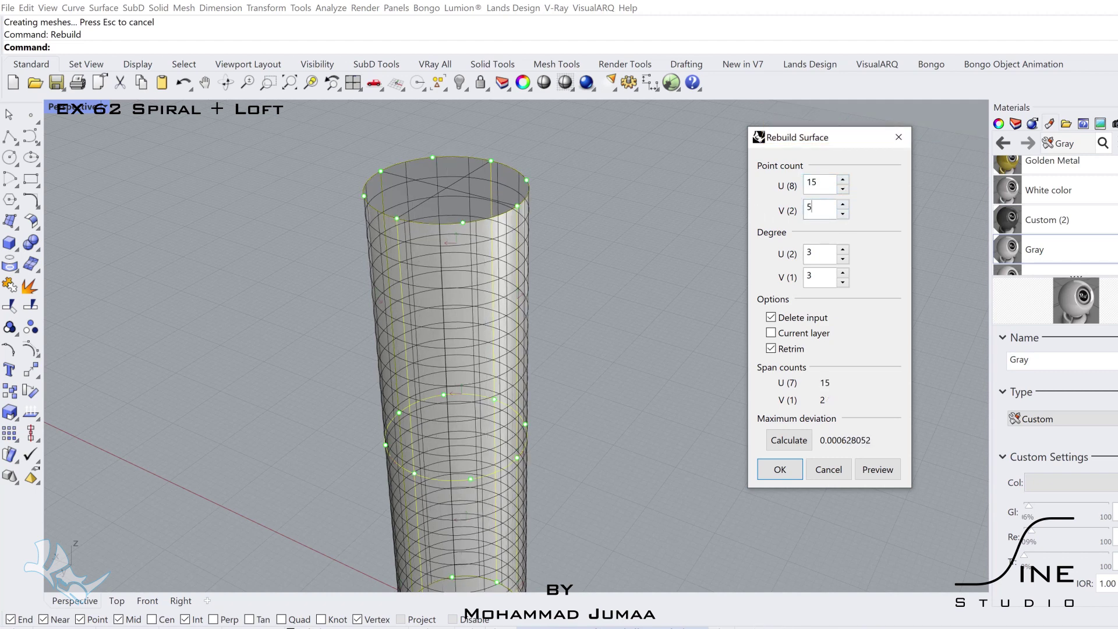
key("Tab")
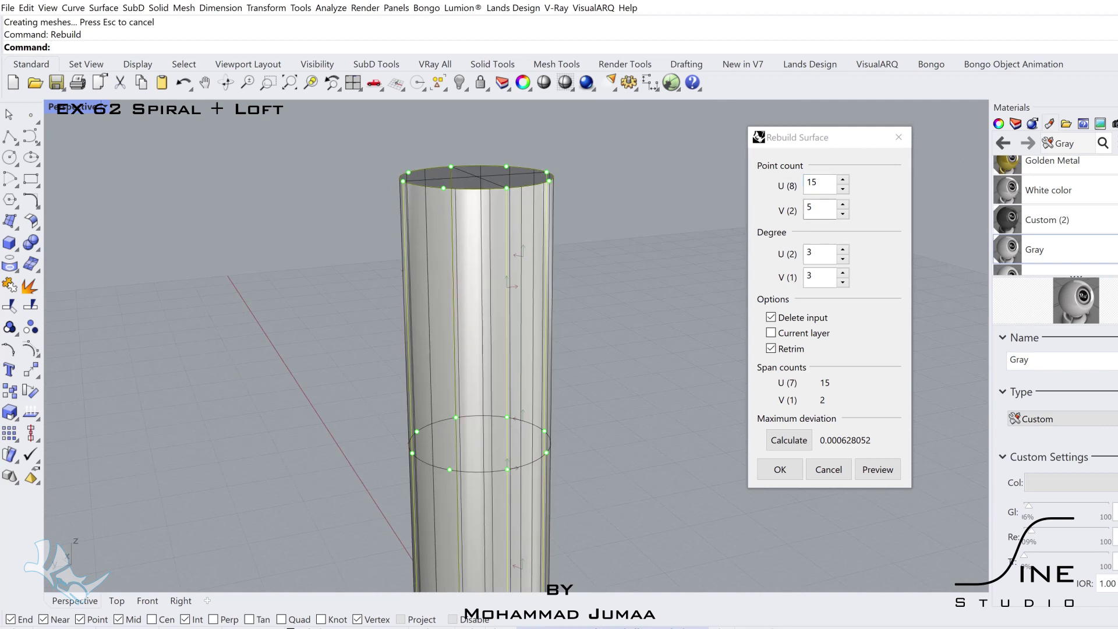
left_click(878, 469)
scroll(539, 399, "down", 2)
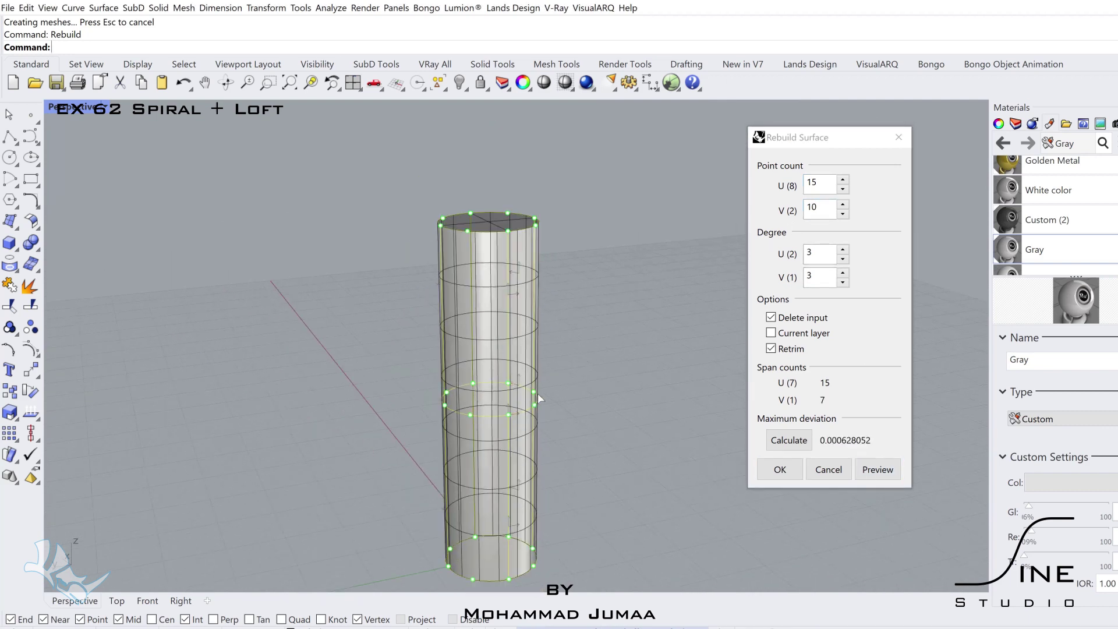
left_click(777, 469)
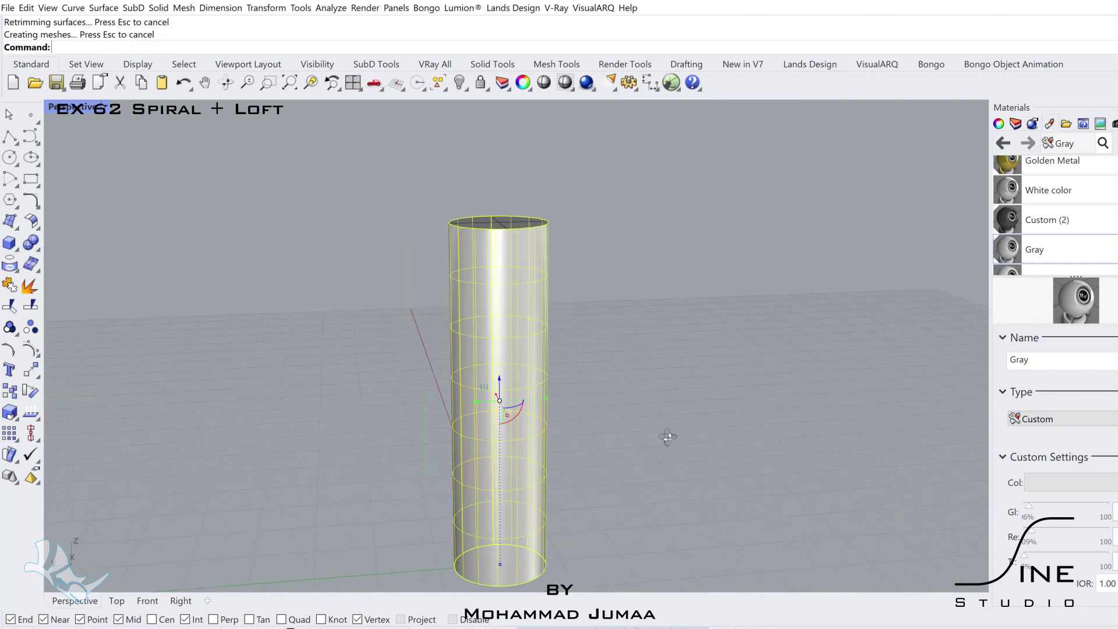
Assign the Blue Glass material to the cylinder's side surface
left_click(504, 357)
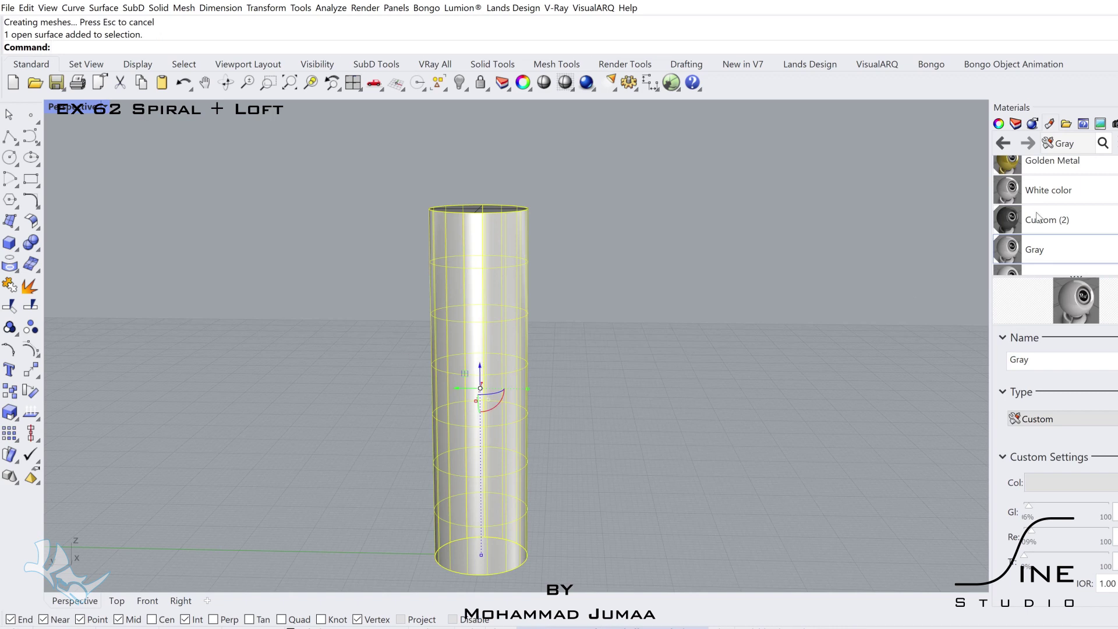
scroll(1038, 217, "up", 1)
left_click(1045, 179)
right_click(1046, 178)
left_click(978, 14)
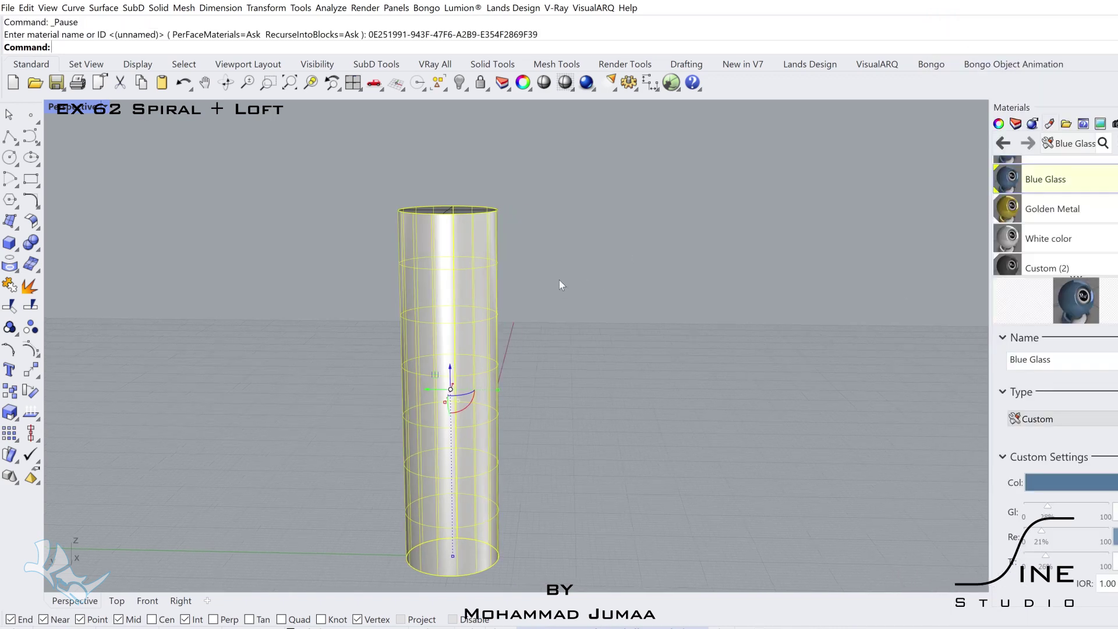
key("Escape")
type("Pipe")
key("Return")
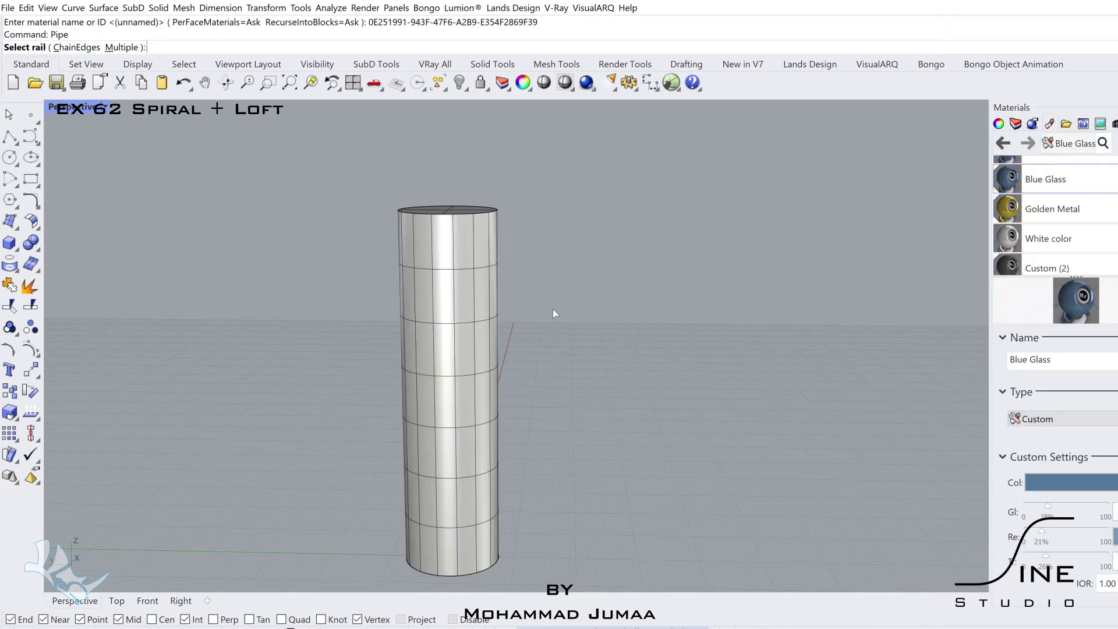
left_click(121, 47)
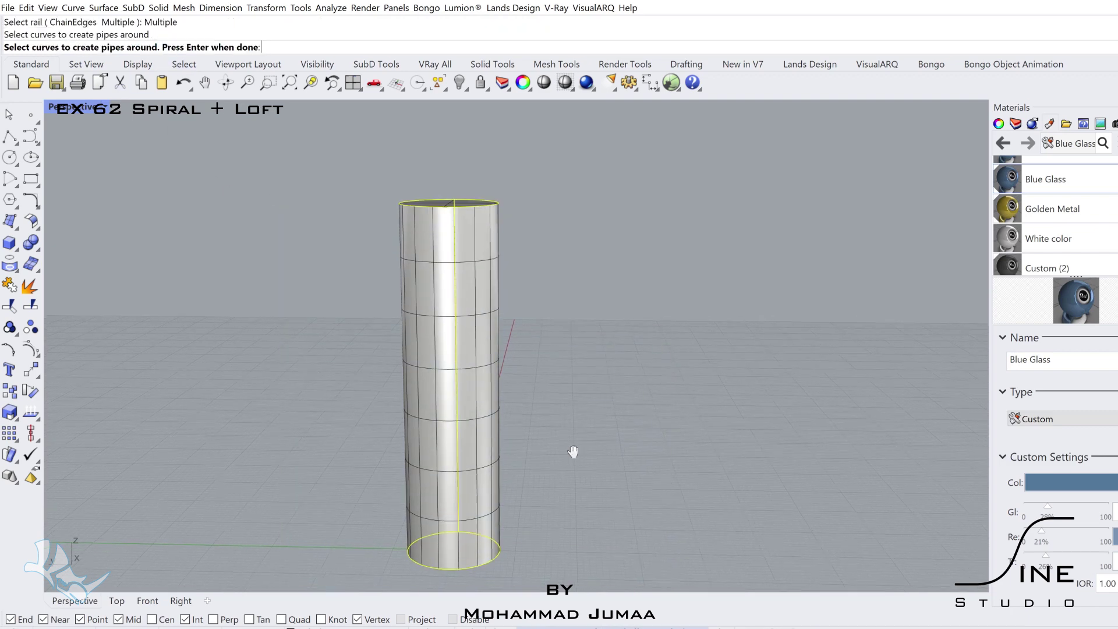
mouse_move(574, 452)
right_mouse_down()
mouse_move(654, 454)
mouse_move(592, 444)
right_mouse_up()
key("Escape")
key("Escape")
Extract the wireframe of the rebuilt cylinder side surface and group the resulting curves
left_click(510, 360)
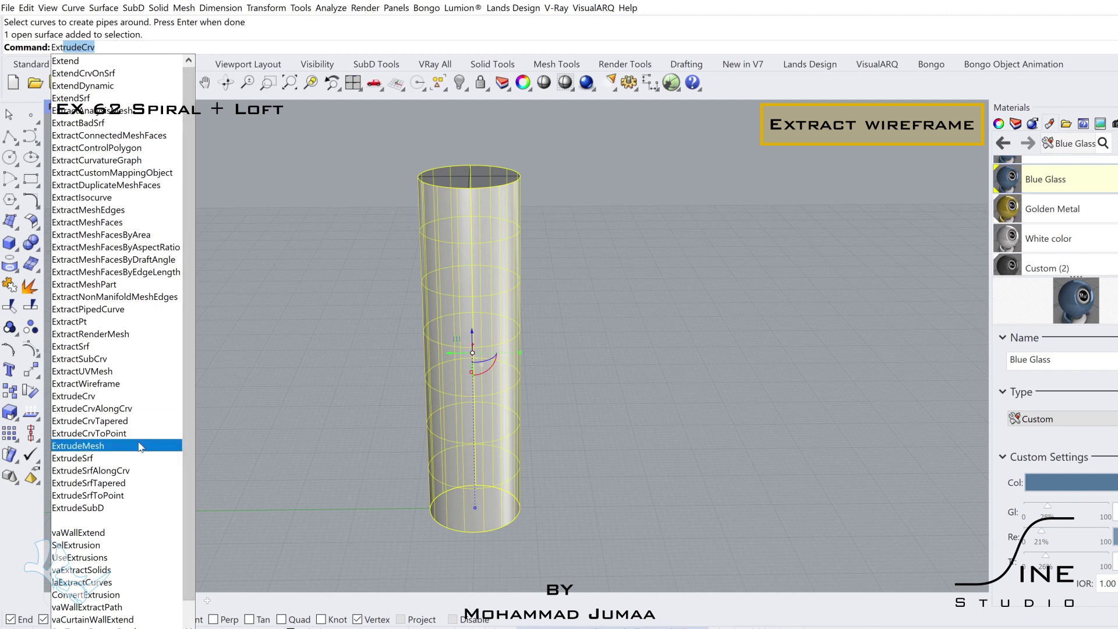
left_click(86, 383)
right_click_drag(408, 377, 445, 368, "shift")
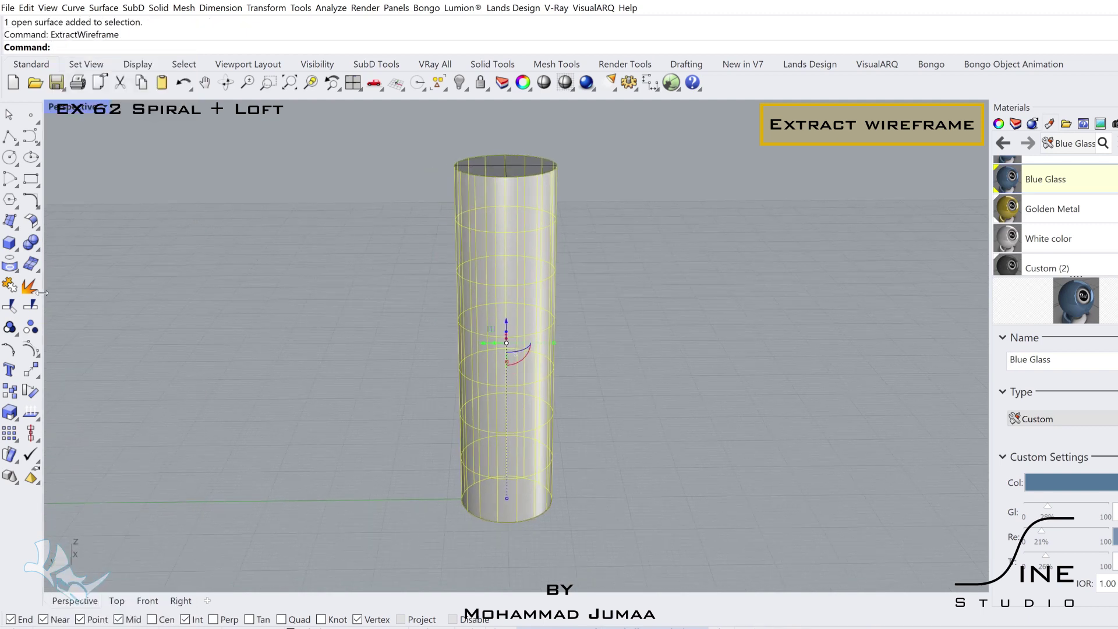
right_click_drag(263, 393, 299, 392, "shift")
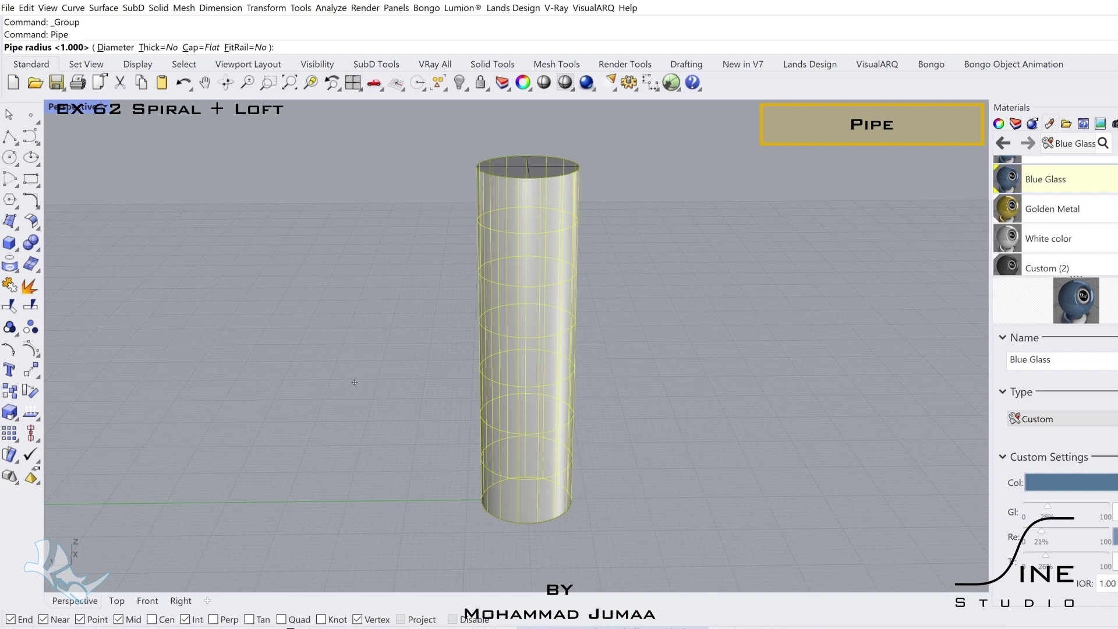
Try piping the grouped wireframe curves with a radius of 0.25 m, and undo it
type("5")
key("Return")
right_click_drag(355, 387, 290, 402, "shift")
key("ctrl+z")
Pipe the grouped wireframe curves with a radius of 0.15 m and select the newly created pipes
key("Return")
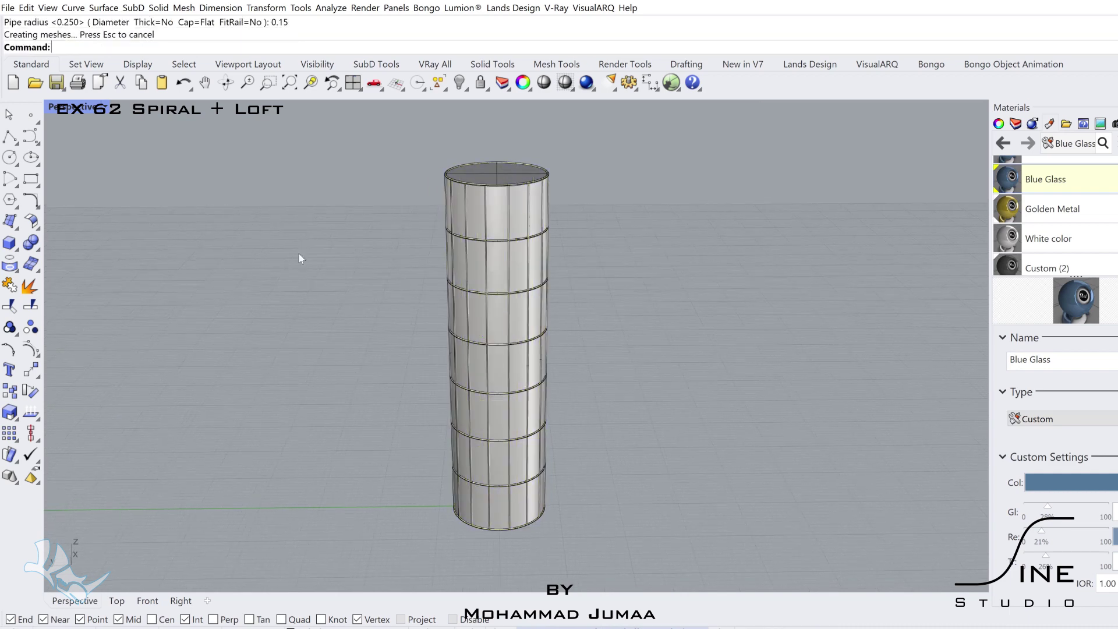
left_click(184, 65)
left_click(122, 82)
right_click_drag(396, 278, 352, 286, "shift")
scroll(1040, 226, "down", 1)
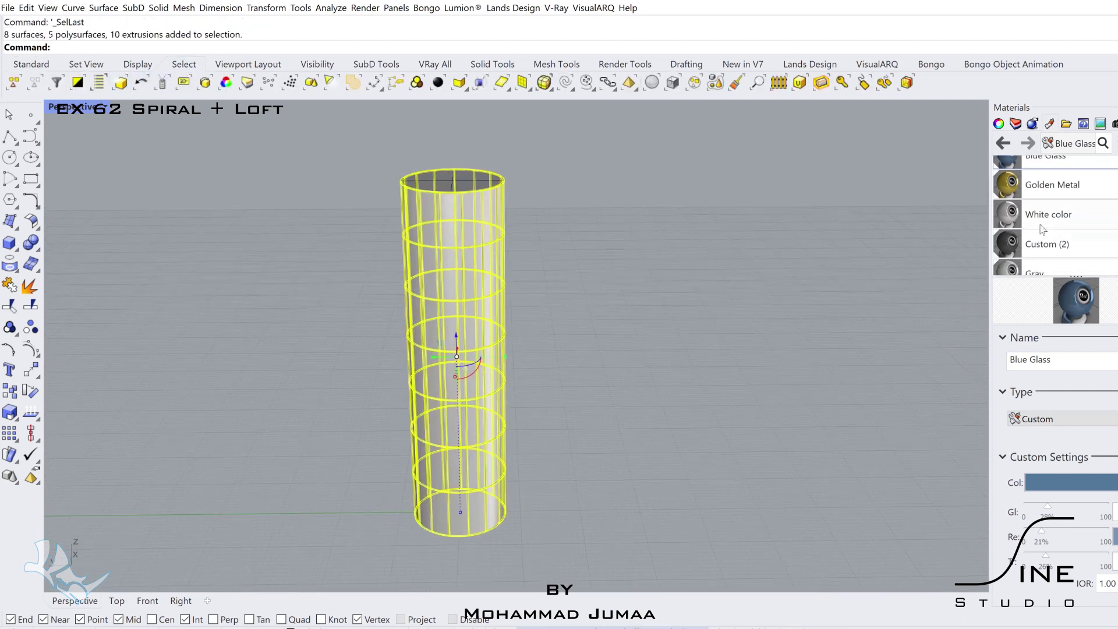
Assign the Custom (2) material to the selected pipes and group them
right_click(1038, 244)
left_click(1003, 19)
left_click(10, 327)
left_click(264, 389)
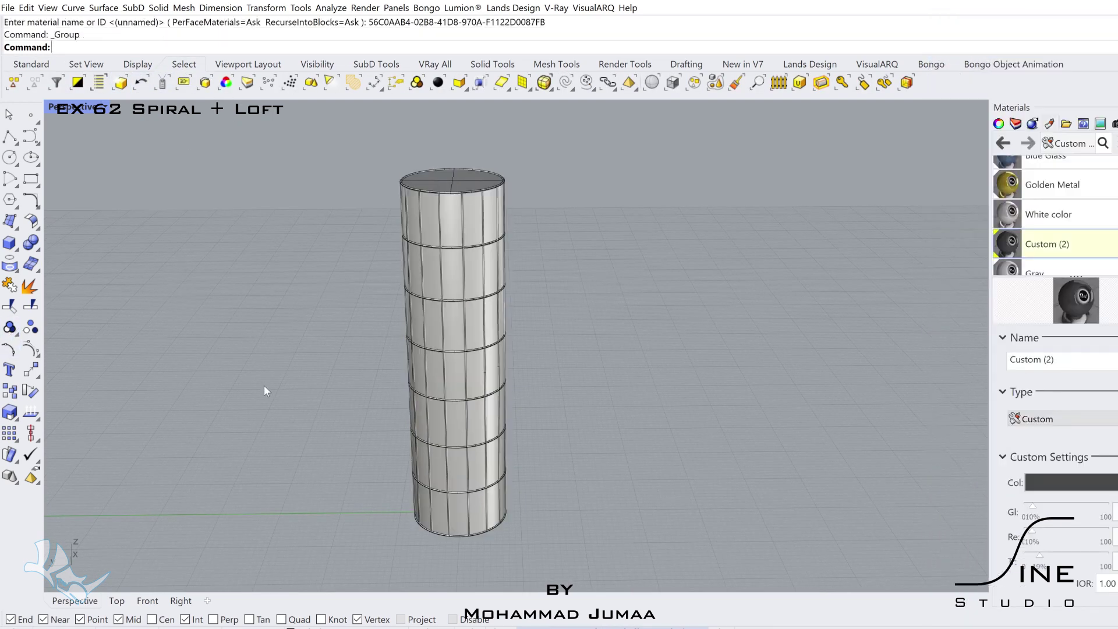
Show all hidden objects and switch the perspective viewport to Rendered display to view the whole tower
key("ctrl+alt+h")
key("ctrl+alt+r")
right_click_drag(549, 416, 648, 407)
scroll(551, 429, "down", 4)
right_click_drag(549, 429, 114, 407)
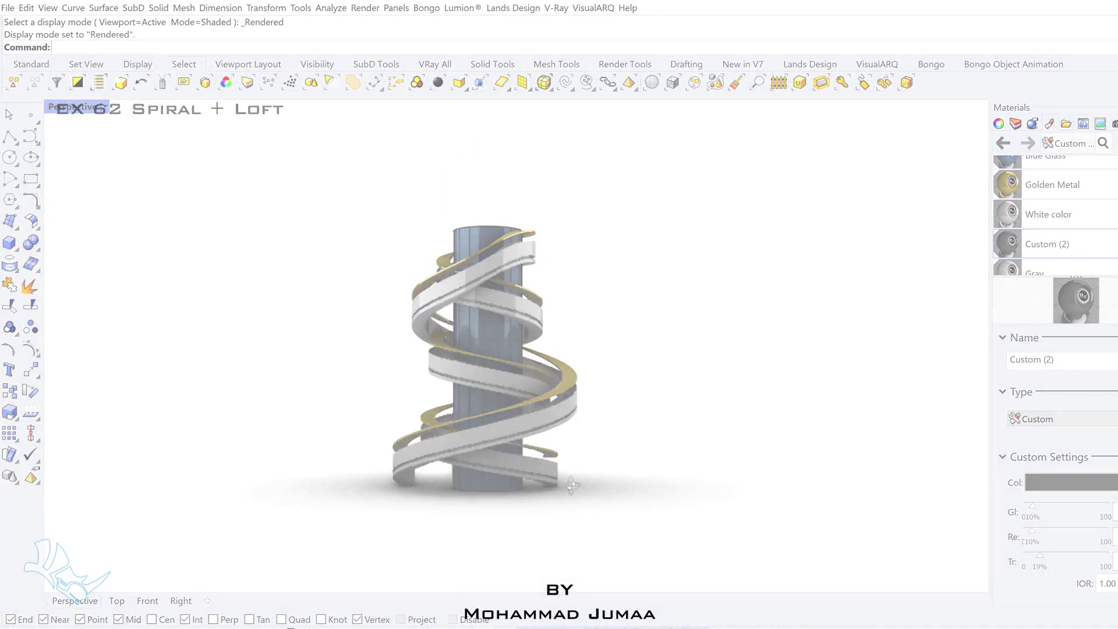